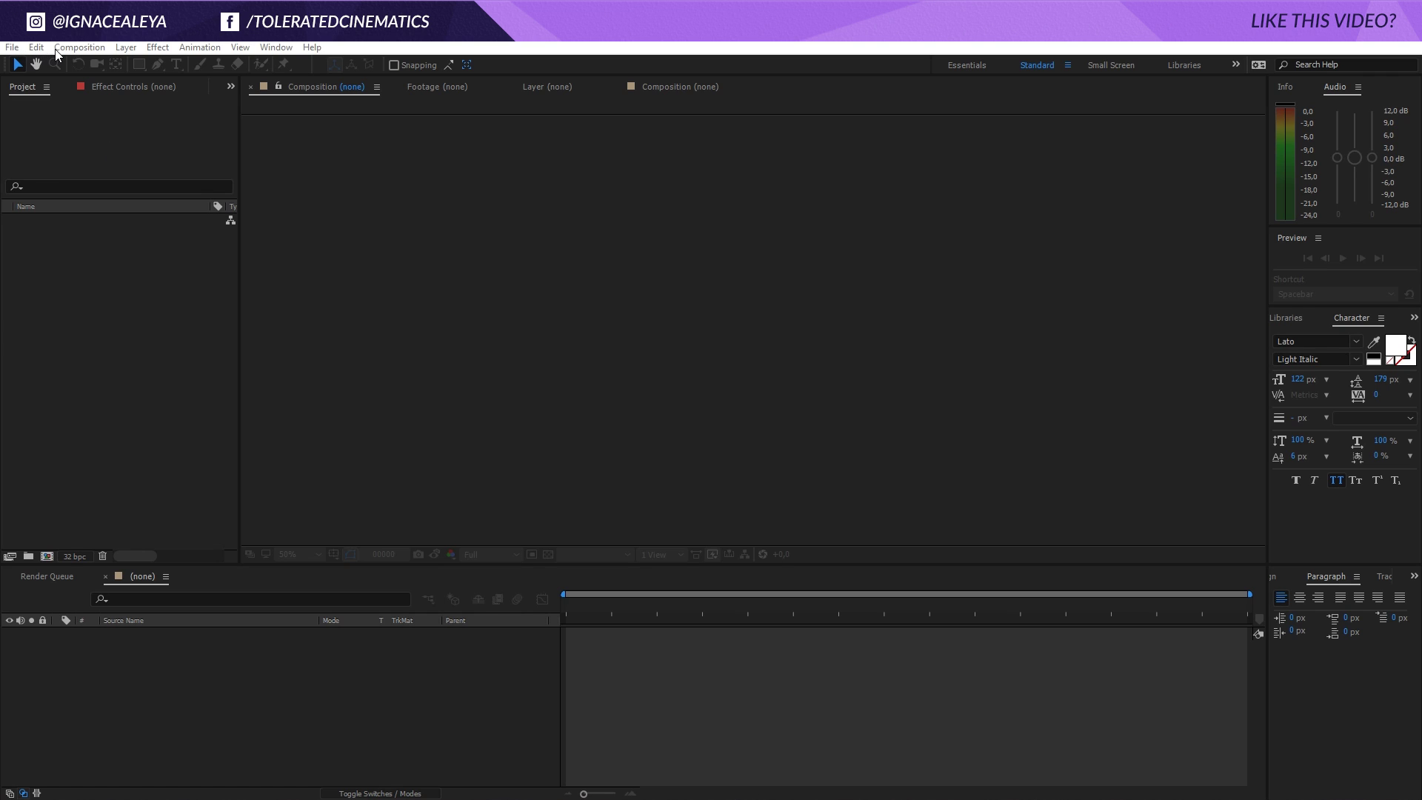
Step: Create a new composition named Main Comp
left_click(58, 49)
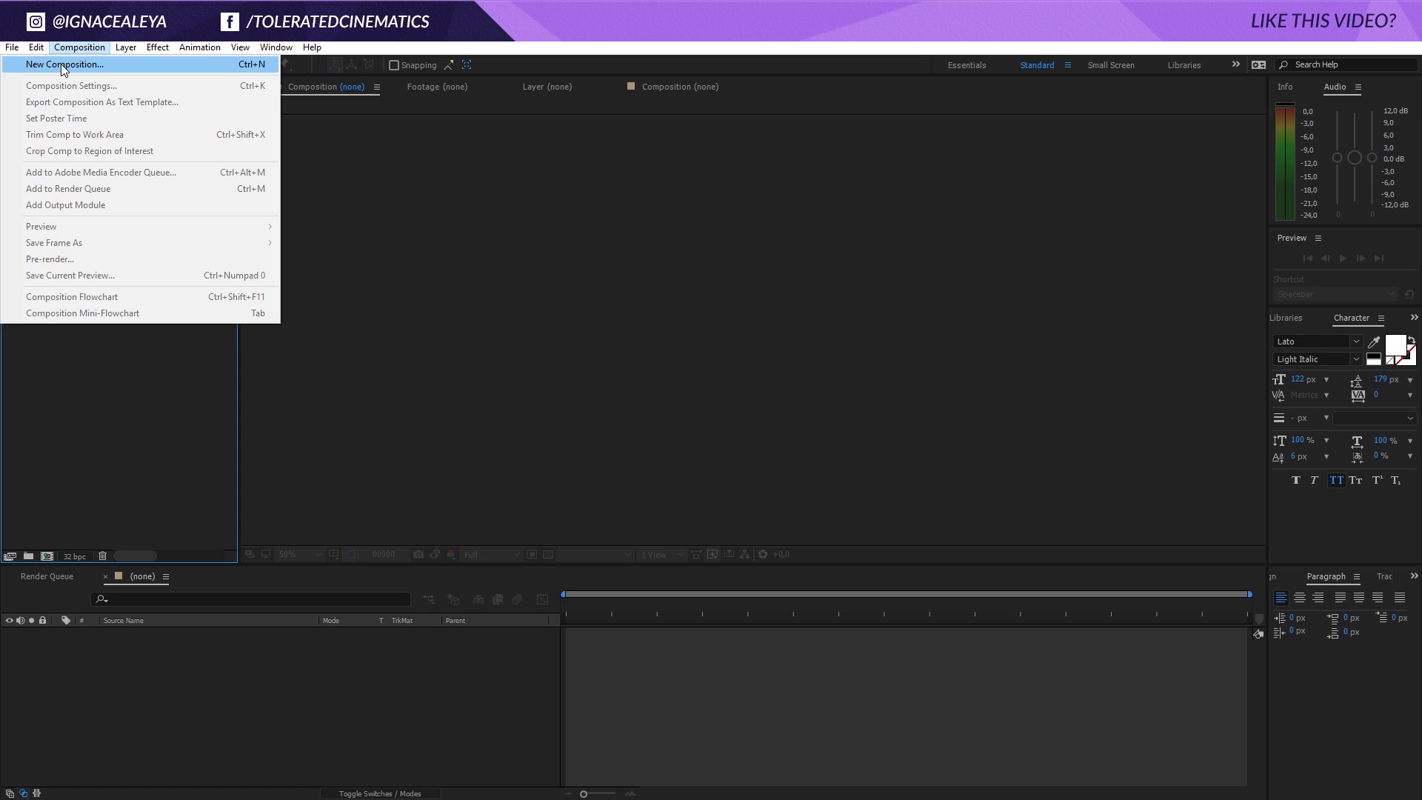
left_click(66, 62)
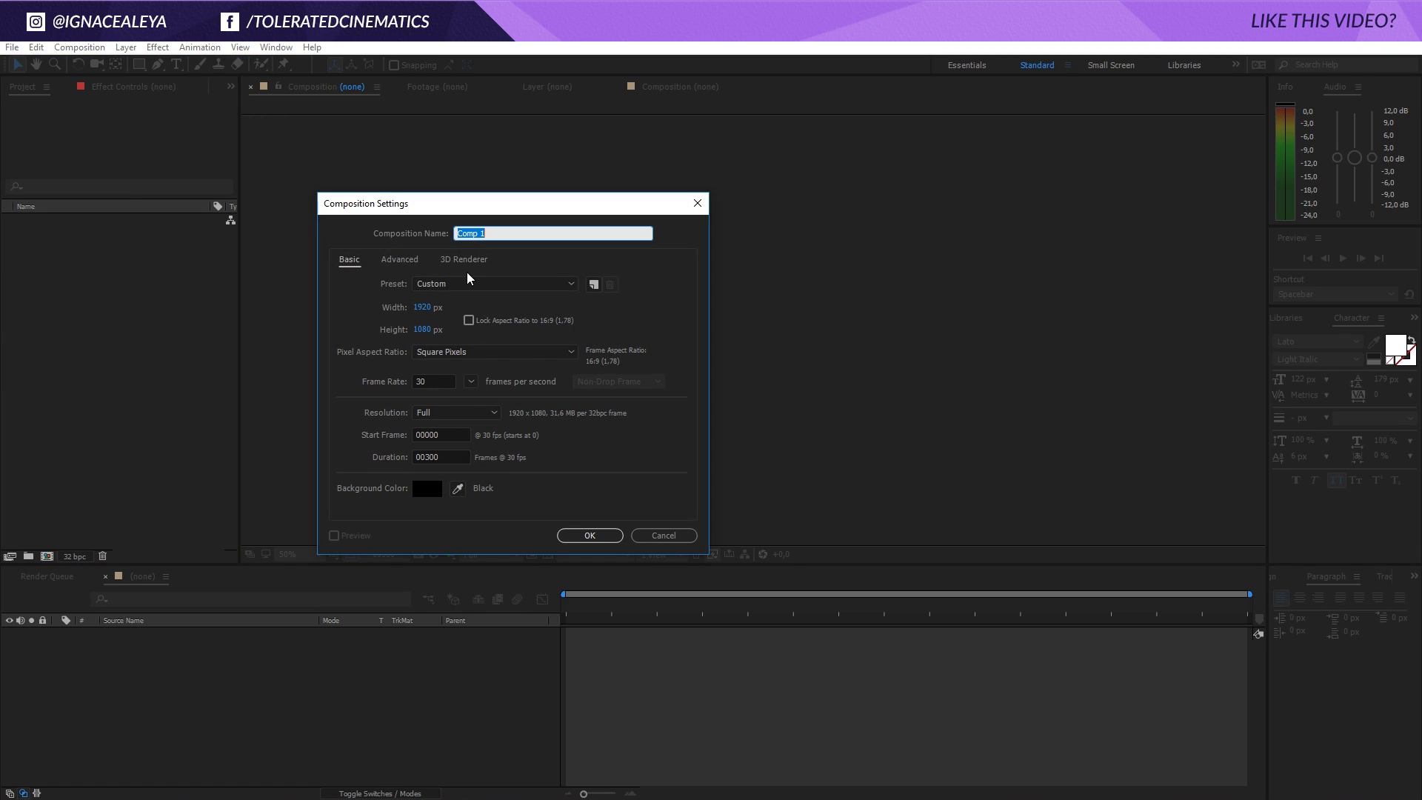
type("Main Comp")
key("Return")
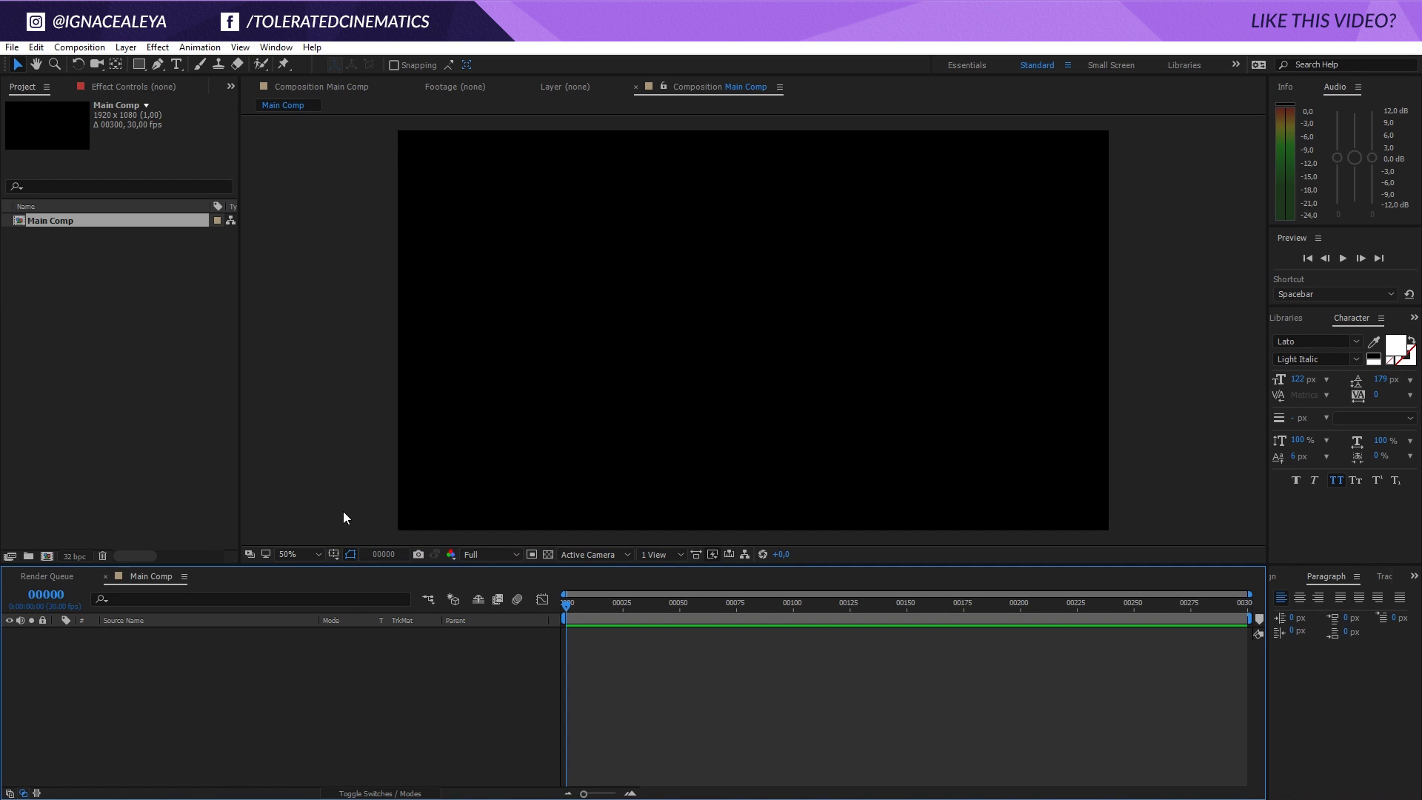
Step: Add a new solid layer named Low Poly BG to the timeline
right_click(306, 657)
mouse_move(367, 517)
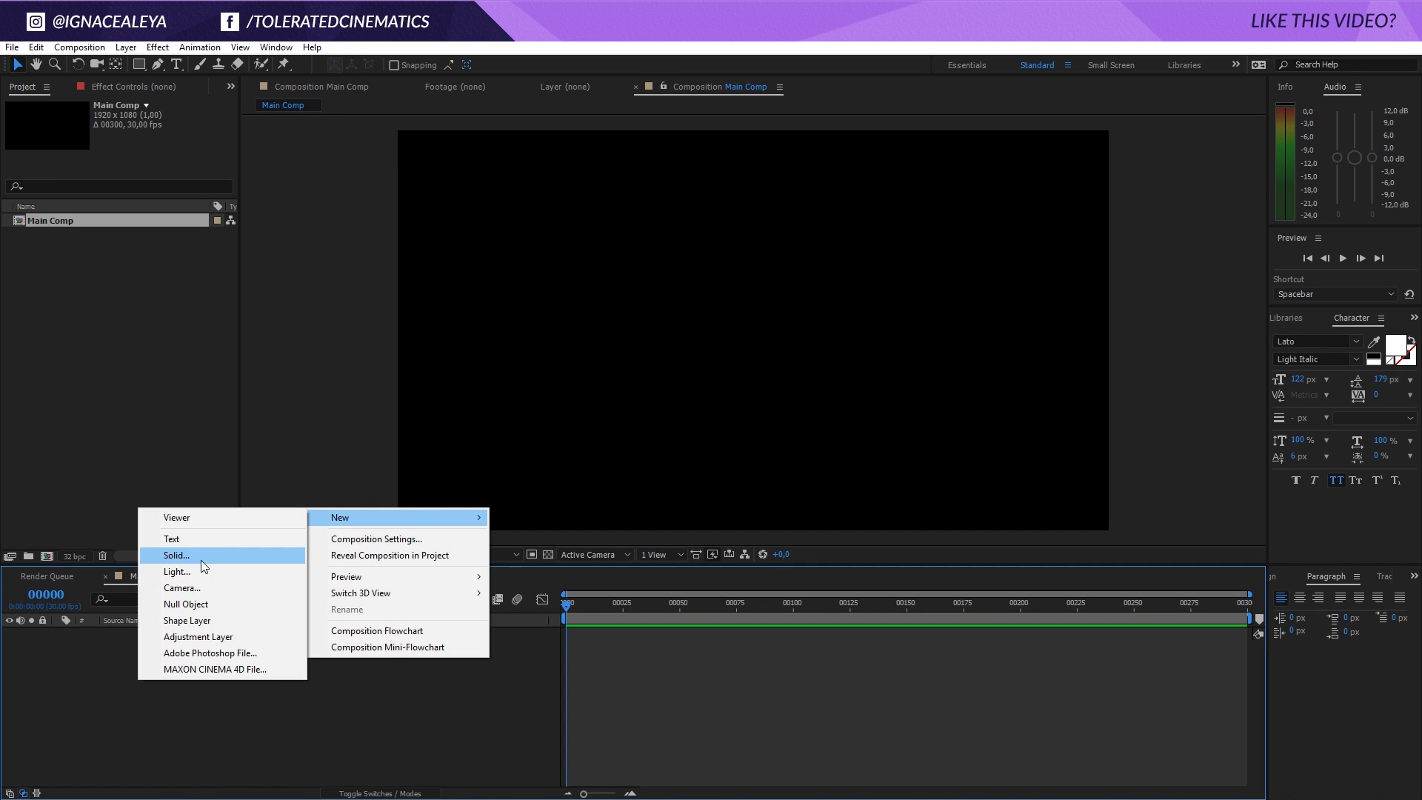
left_click(201, 560)
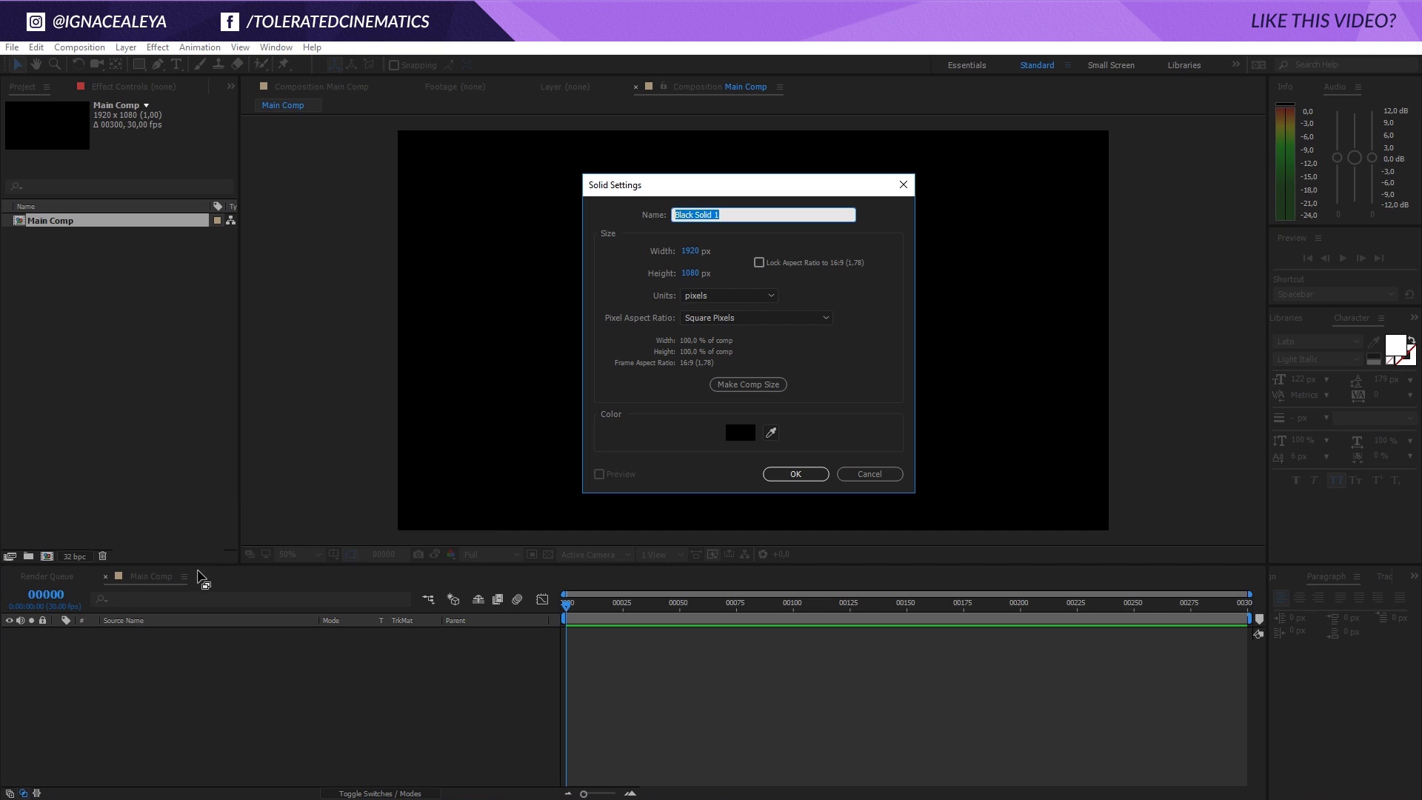
type("Low Poly BG")
key("Return")
Step: Apply the Trapcode Mir effect to the Low Poly BG solid
left_click(157, 47)
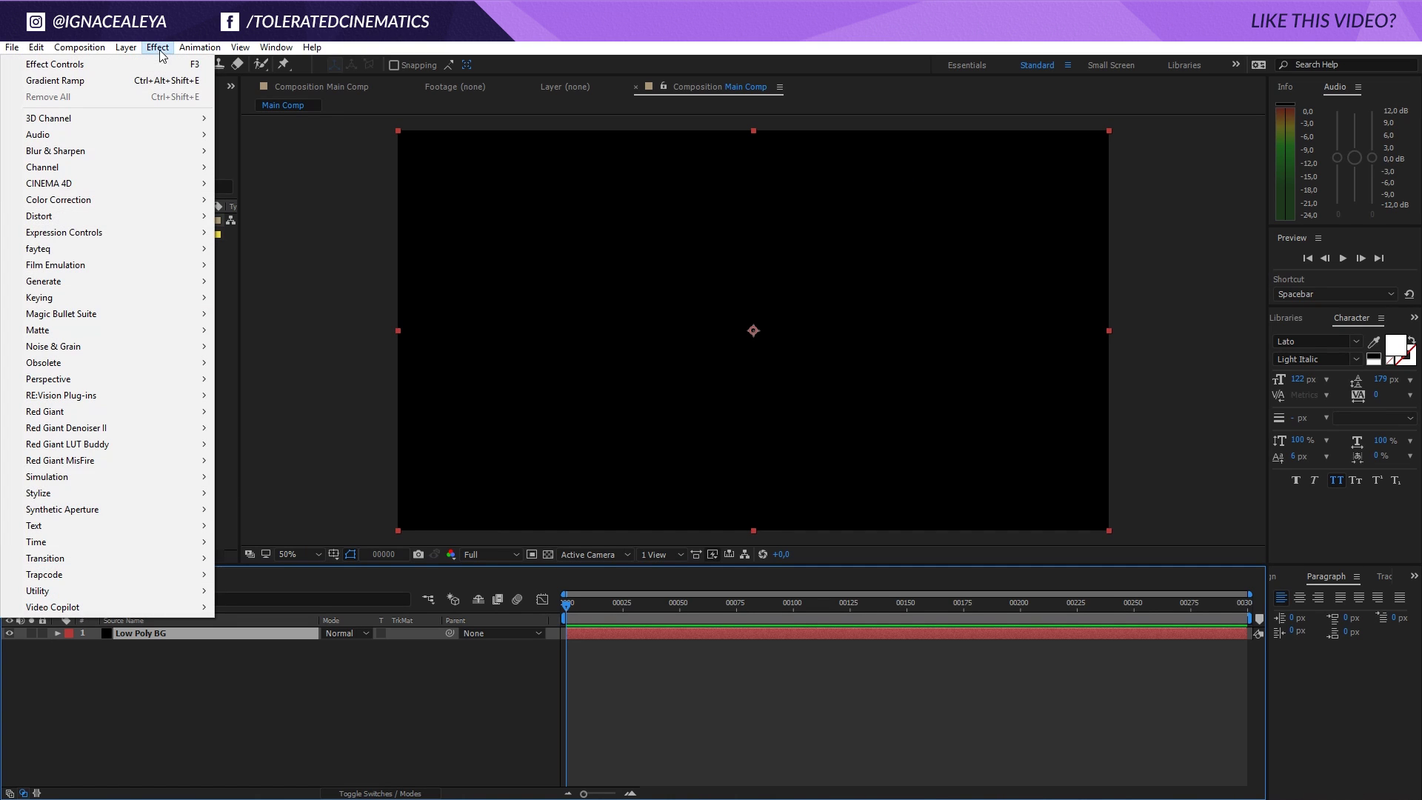
mouse_move(61, 572)
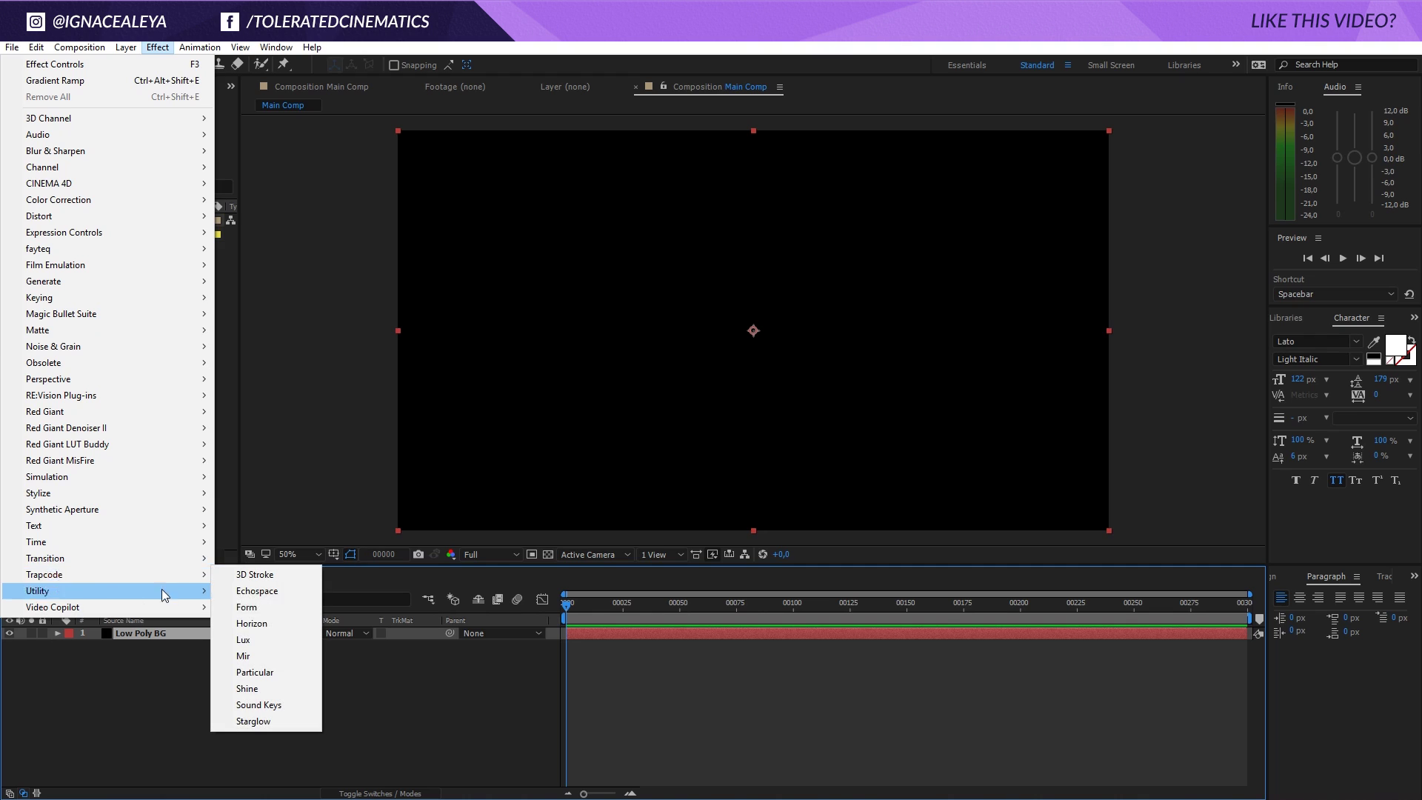
left_click(255, 656)
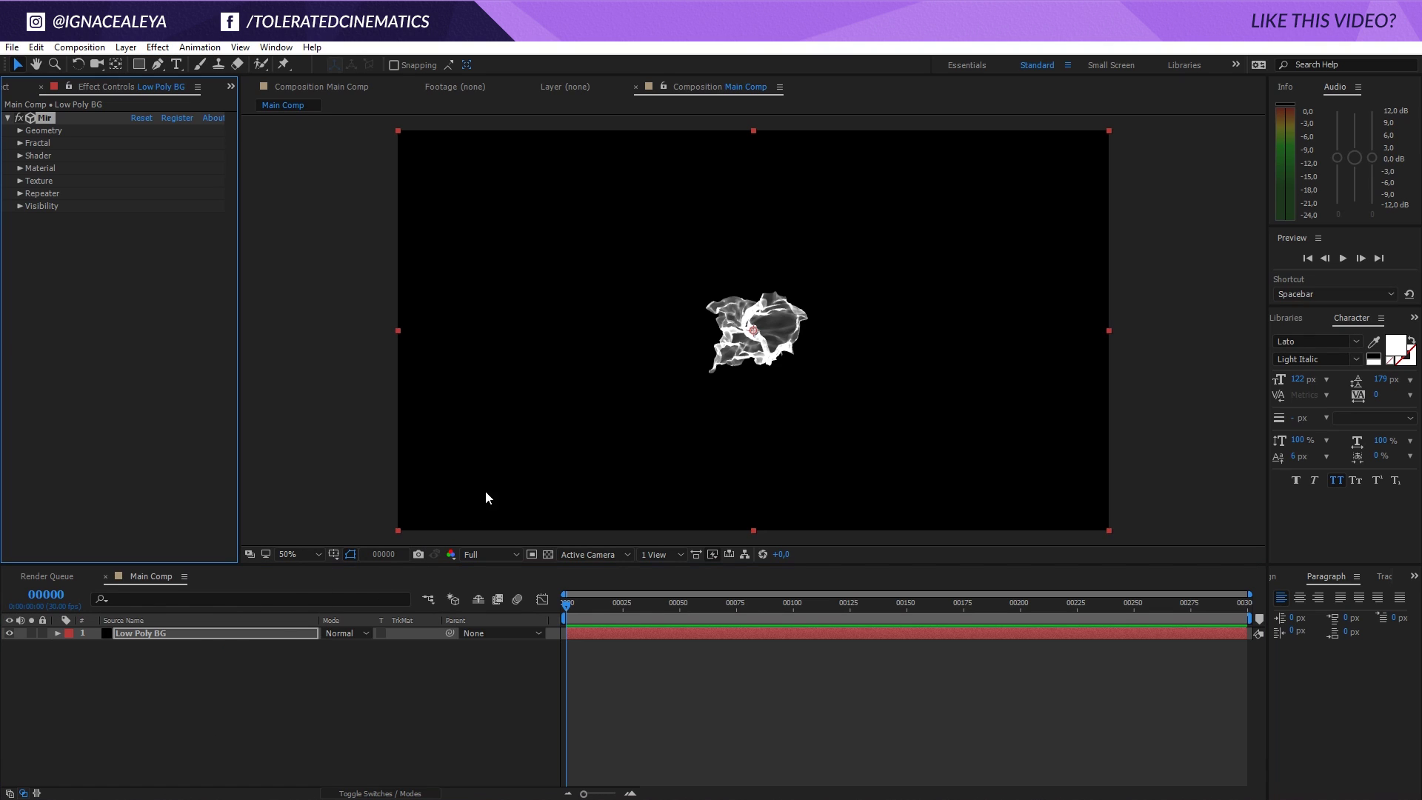
Step: Set Mir's geometry Size X to 2020 and Size Y to 1270
left_click(20, 130)
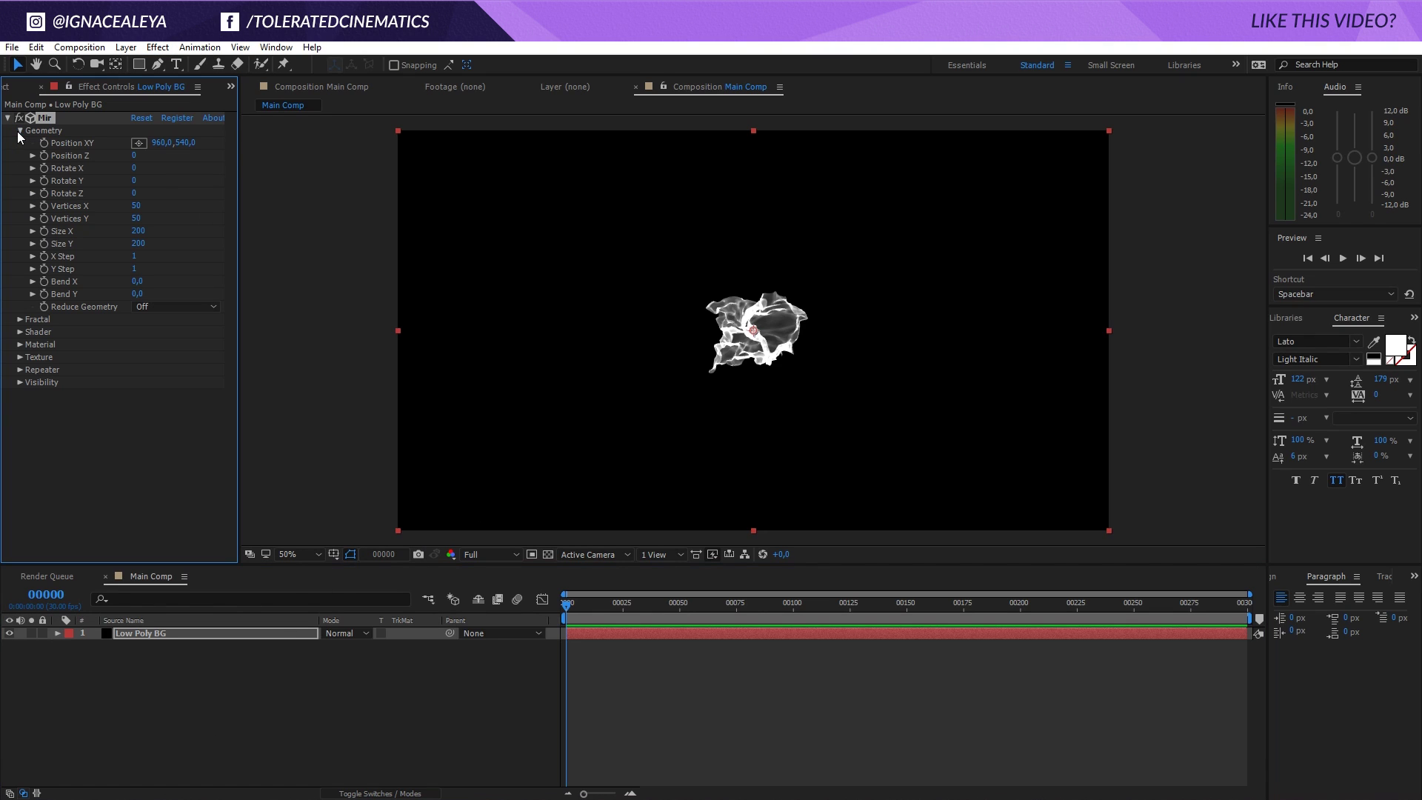
left_click_drag(138, 230, 286, 240)
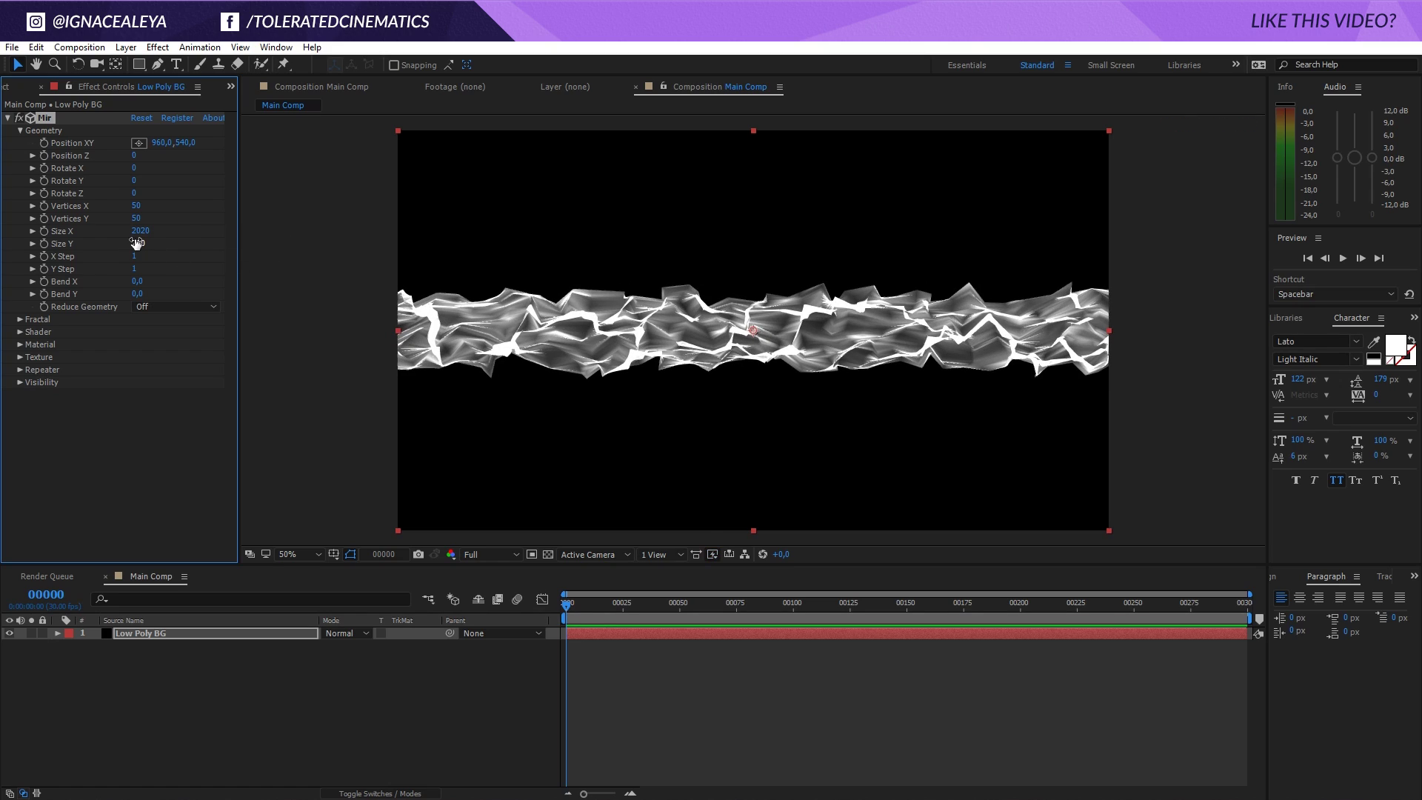
left_click_drag(137, 243, 208, 237)
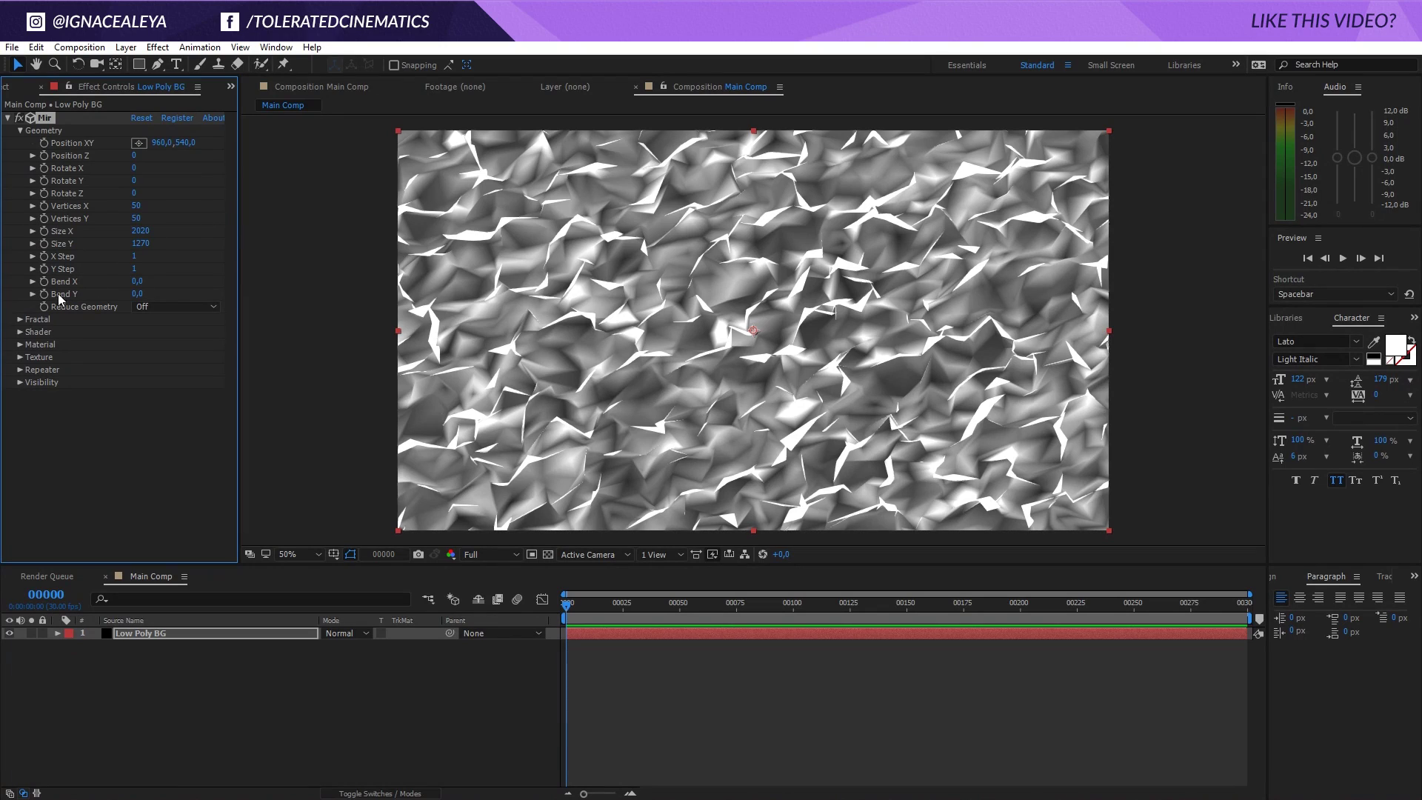
Step: Change the Mir shader to Flat
left_click(22, 332)
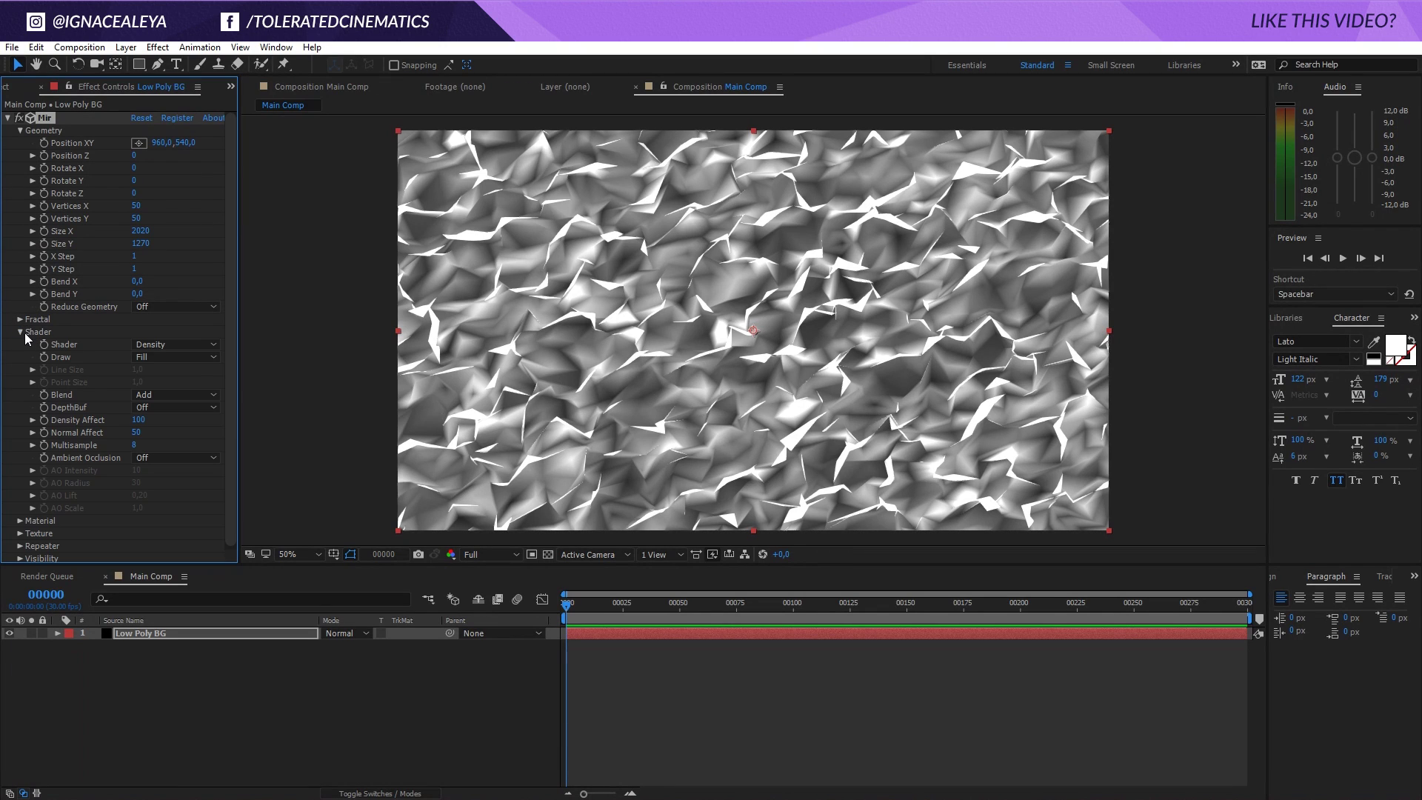
left_click(163, 345)
left_click(193, 393)
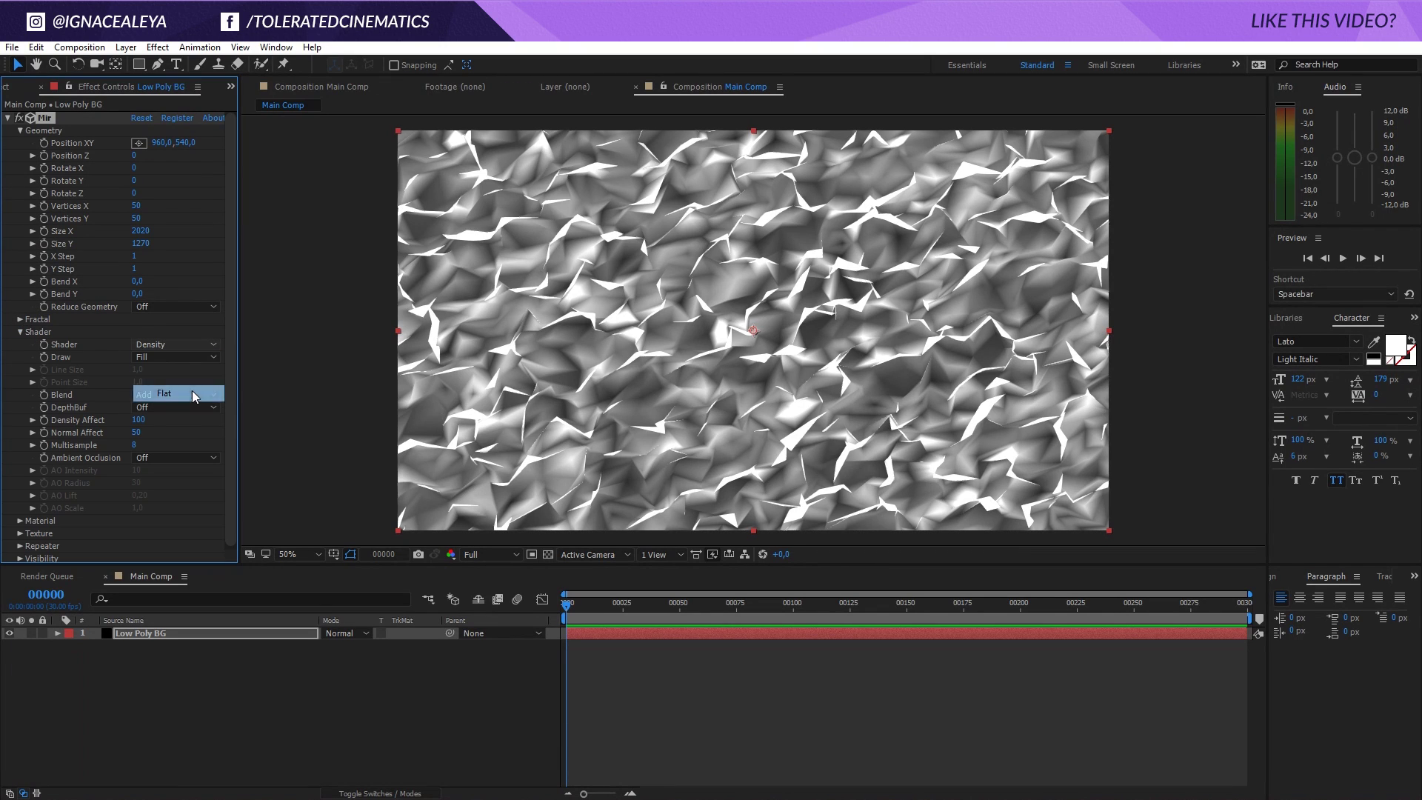
left_click(125, 47)
Step: Add a point light, Light 1, with Intensity set to 50%
mouse_move(148, 64)
left_click(300, 97)
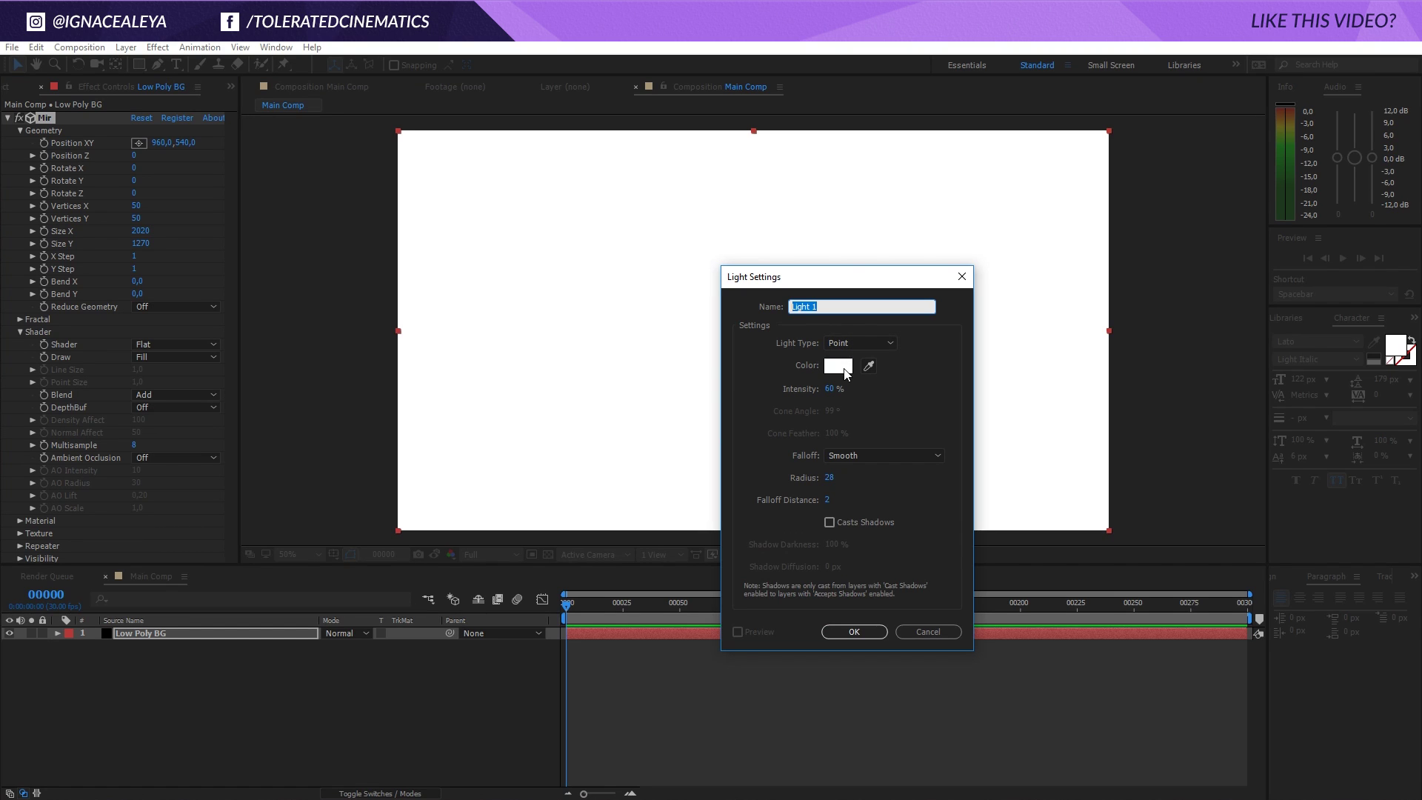
left_click(829, 388)
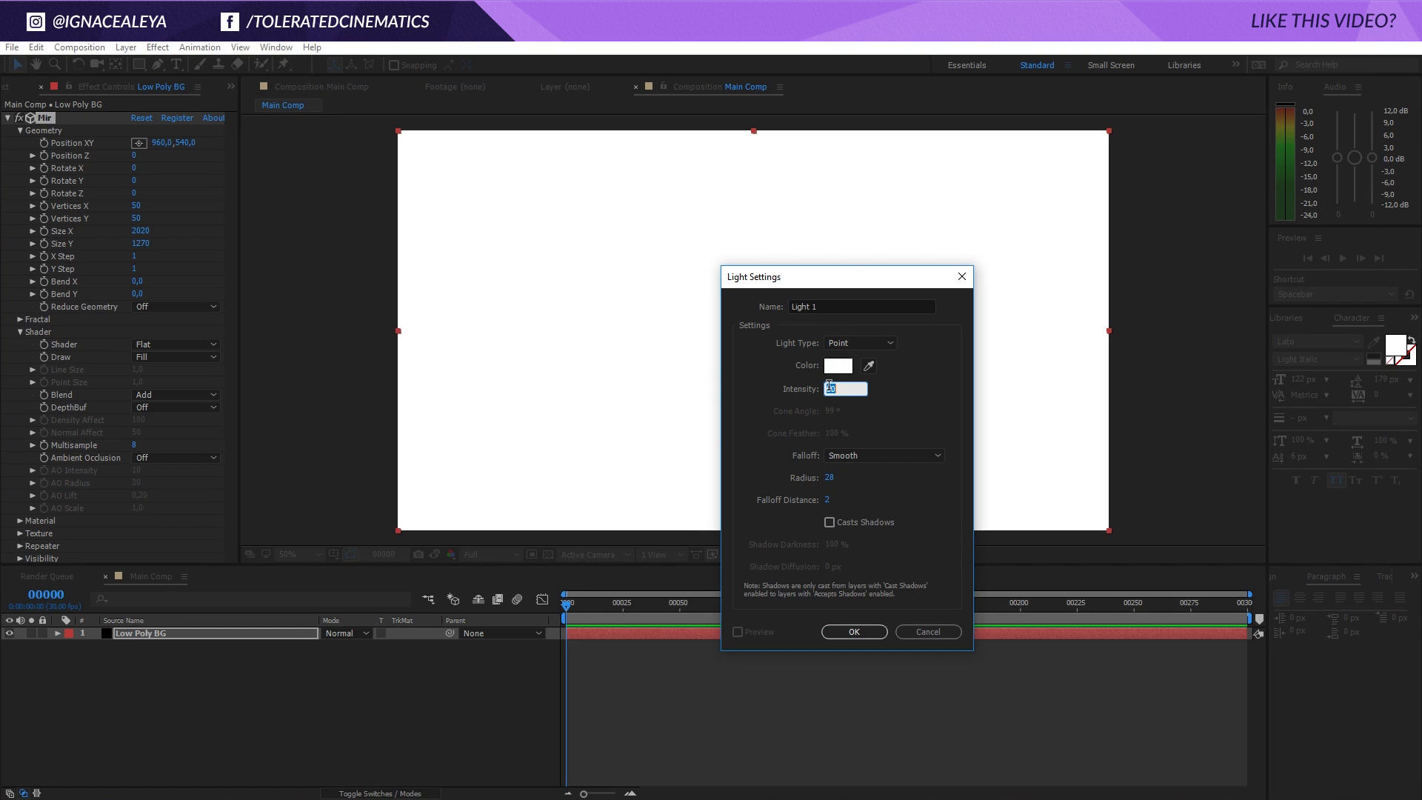
type("50")
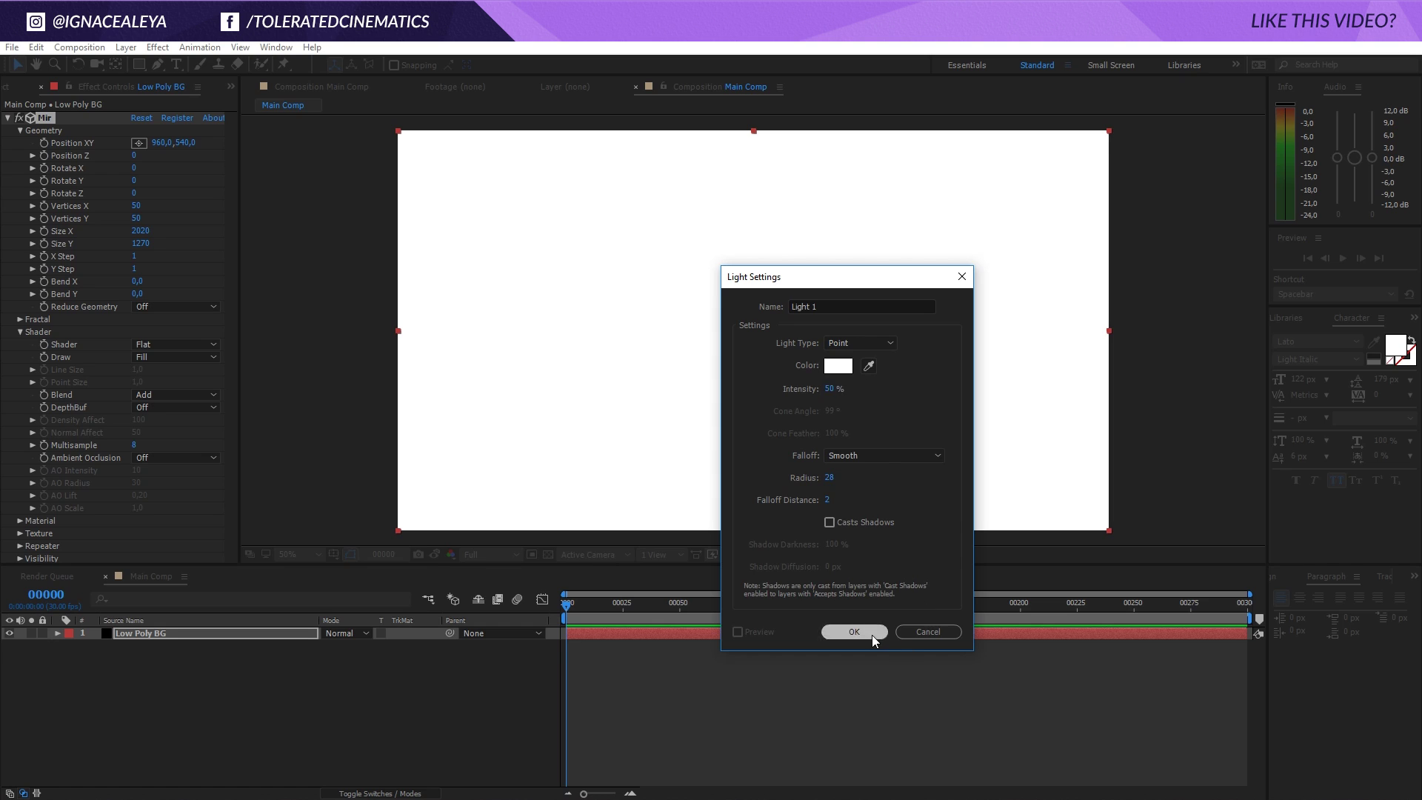
left_click(873, 634)
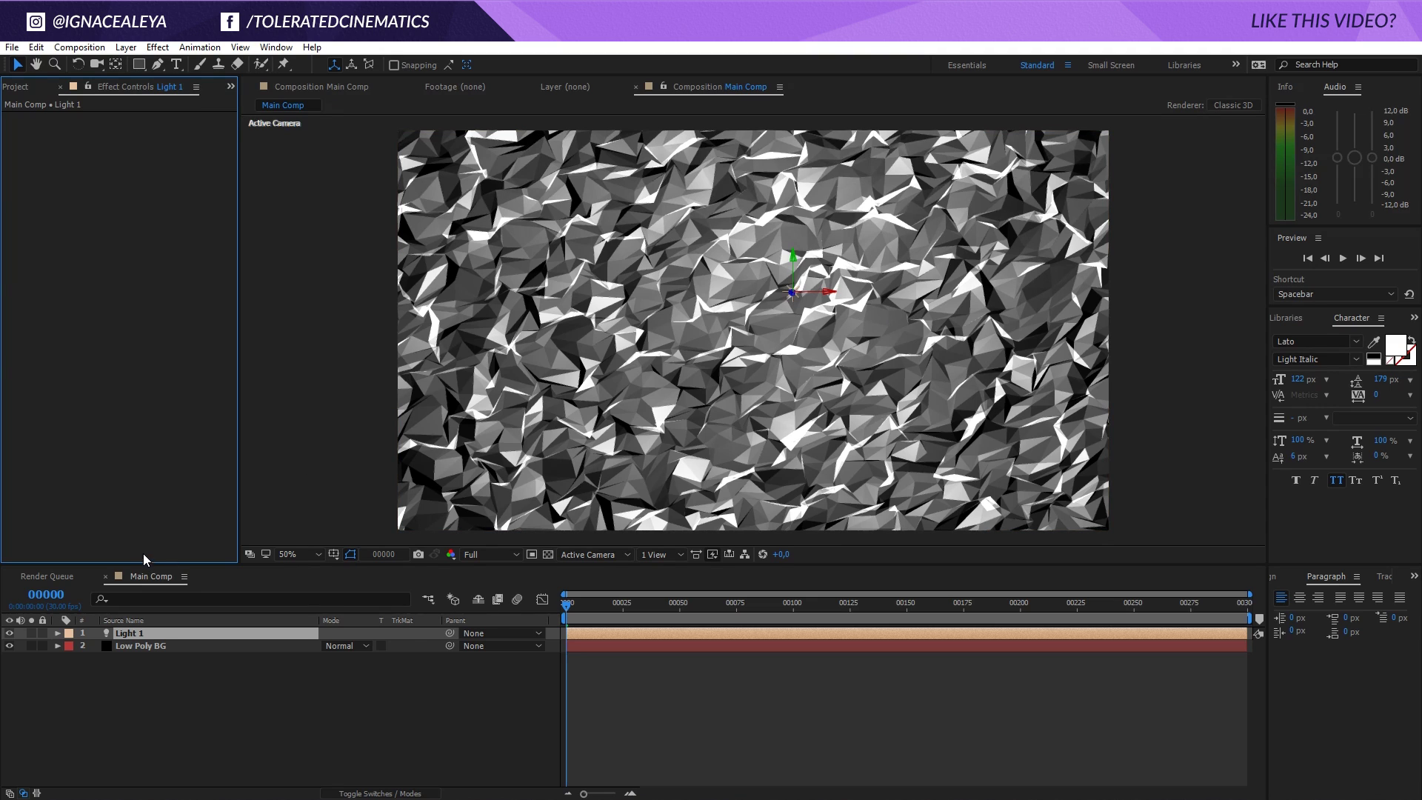
Step: On Low Poly BG, set Mir Vertices X to 10 and Vertices Y to 6
left_click(153, 645)
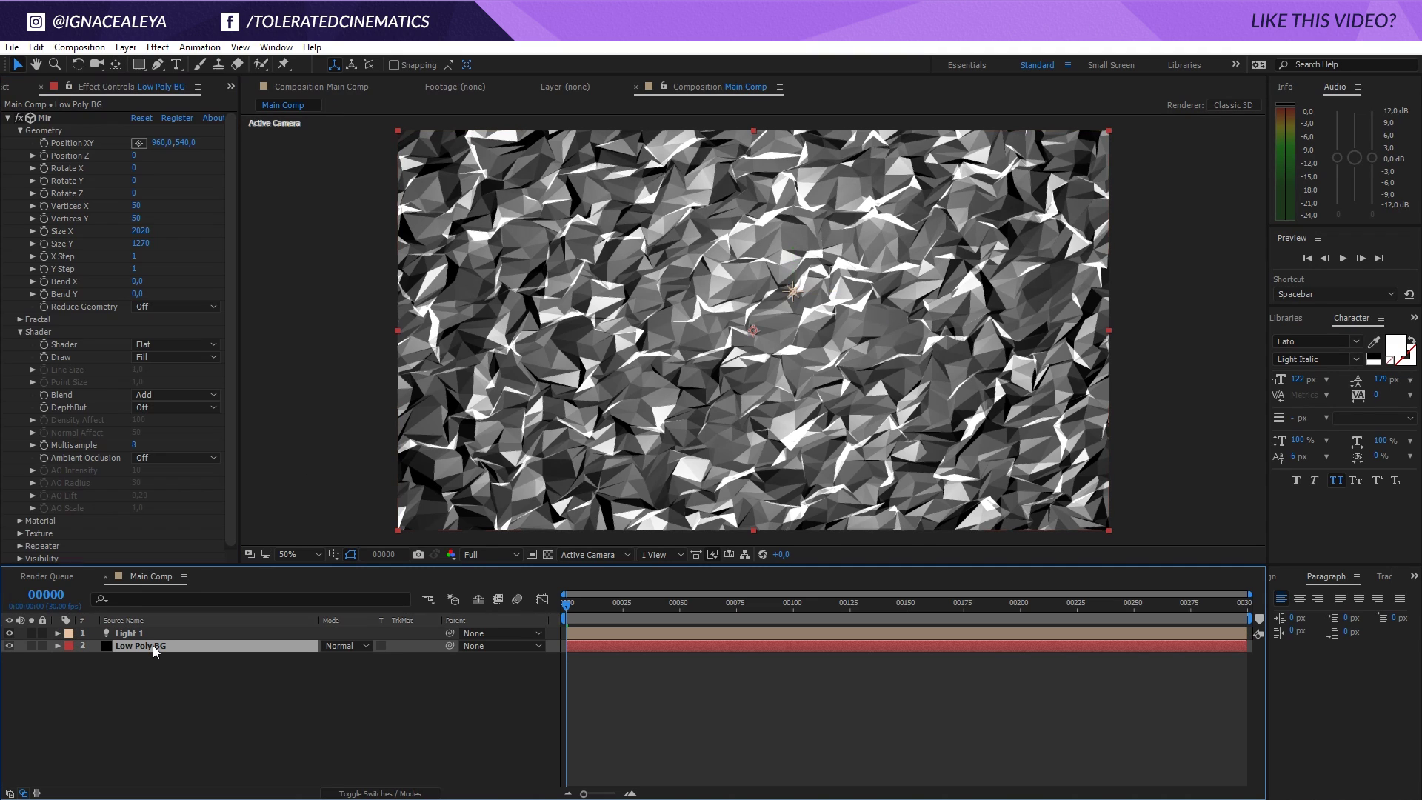
left_click(135, 206)
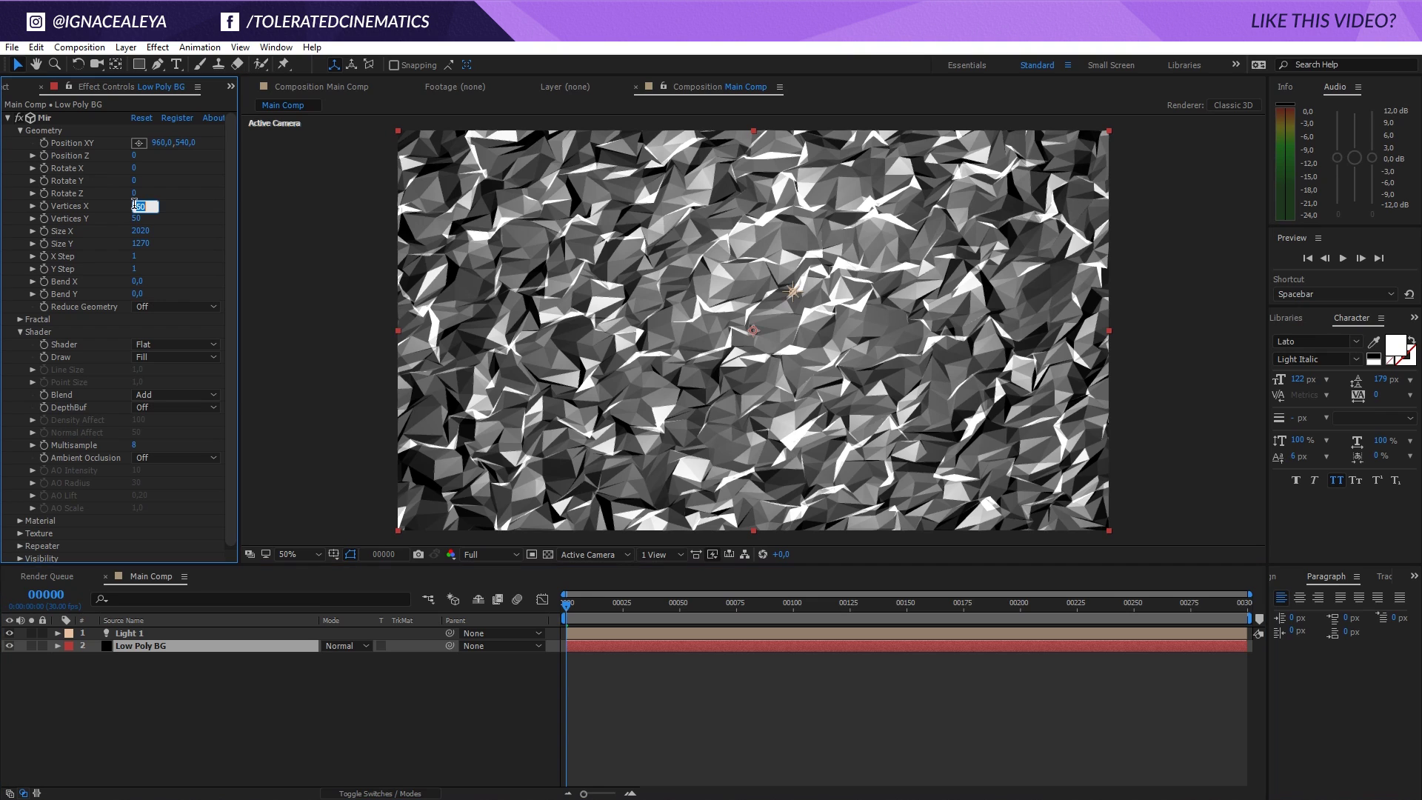
type("10")
key("Tab")
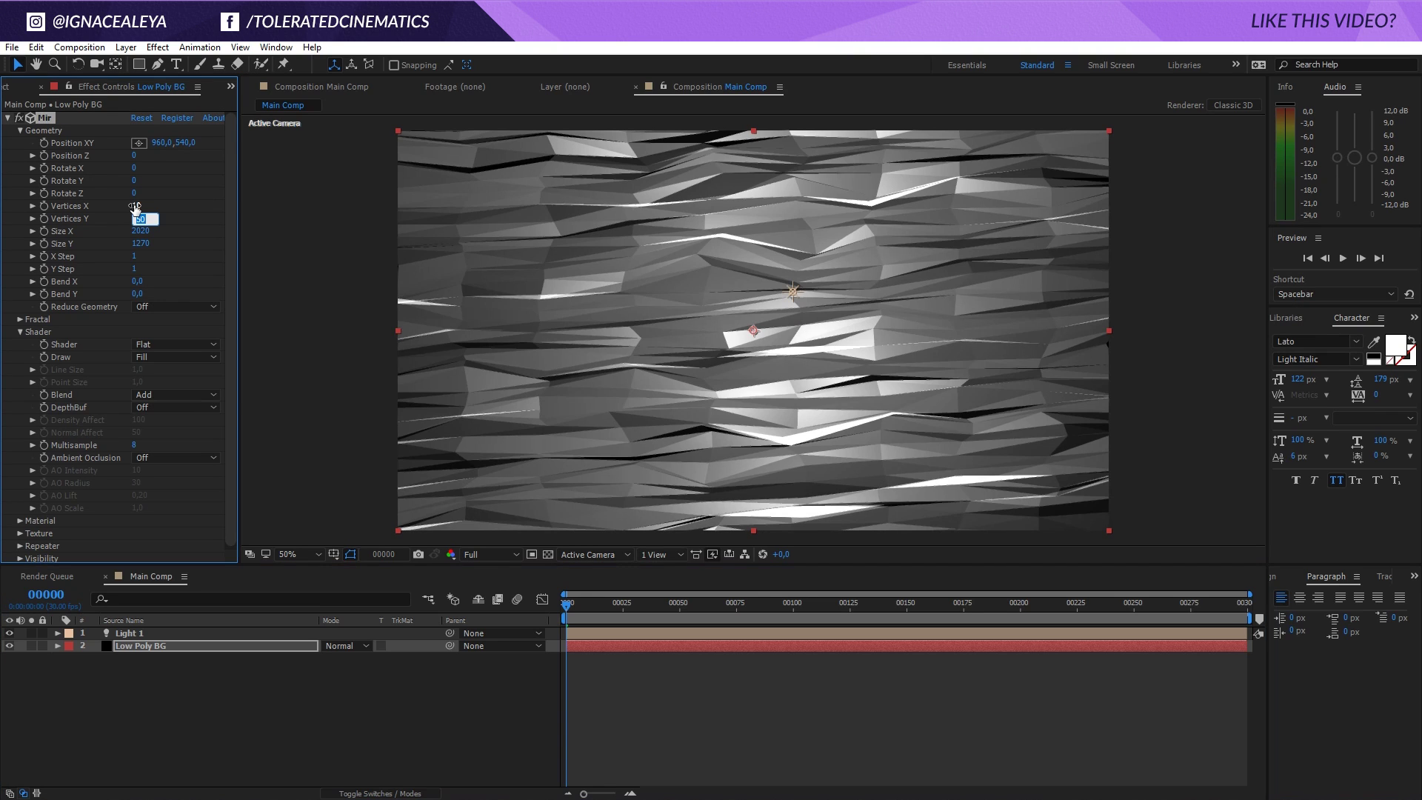
type("6")
key("Return")
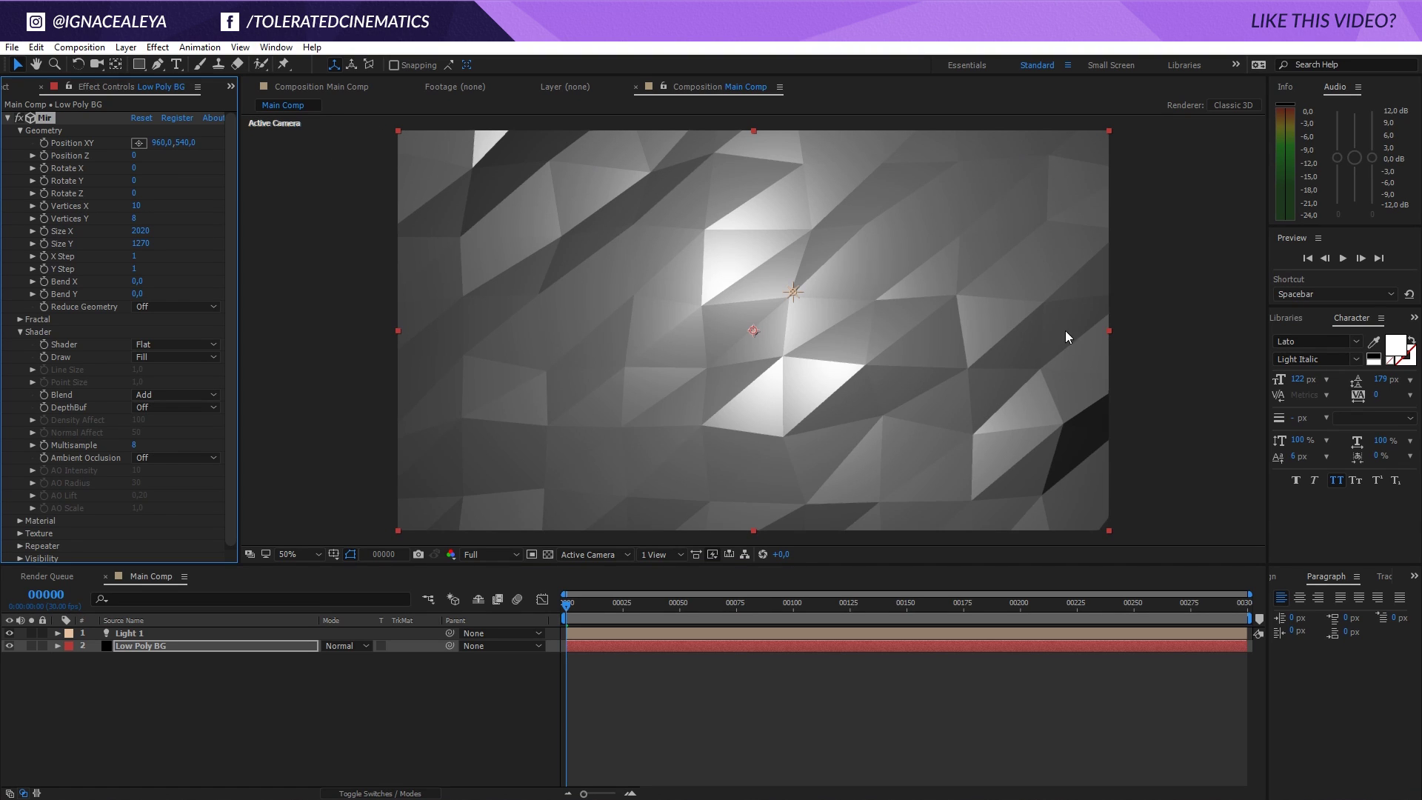
Step: Change Mir's vertices to 12 across (X) and 8 down (Y)
left_click(135, 204)
type("12")
key("Return")
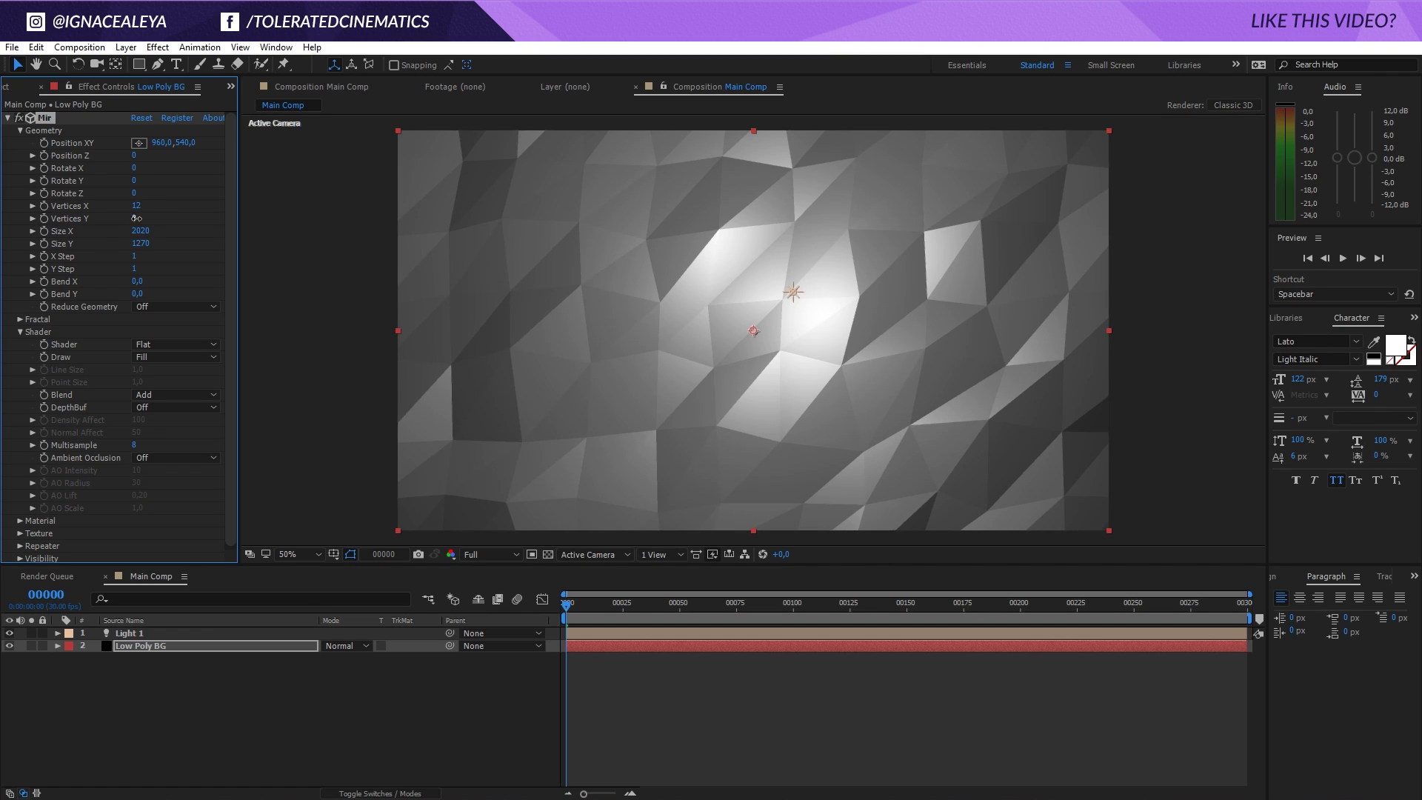
left_click(136, 219)
type("8")
key("Return")
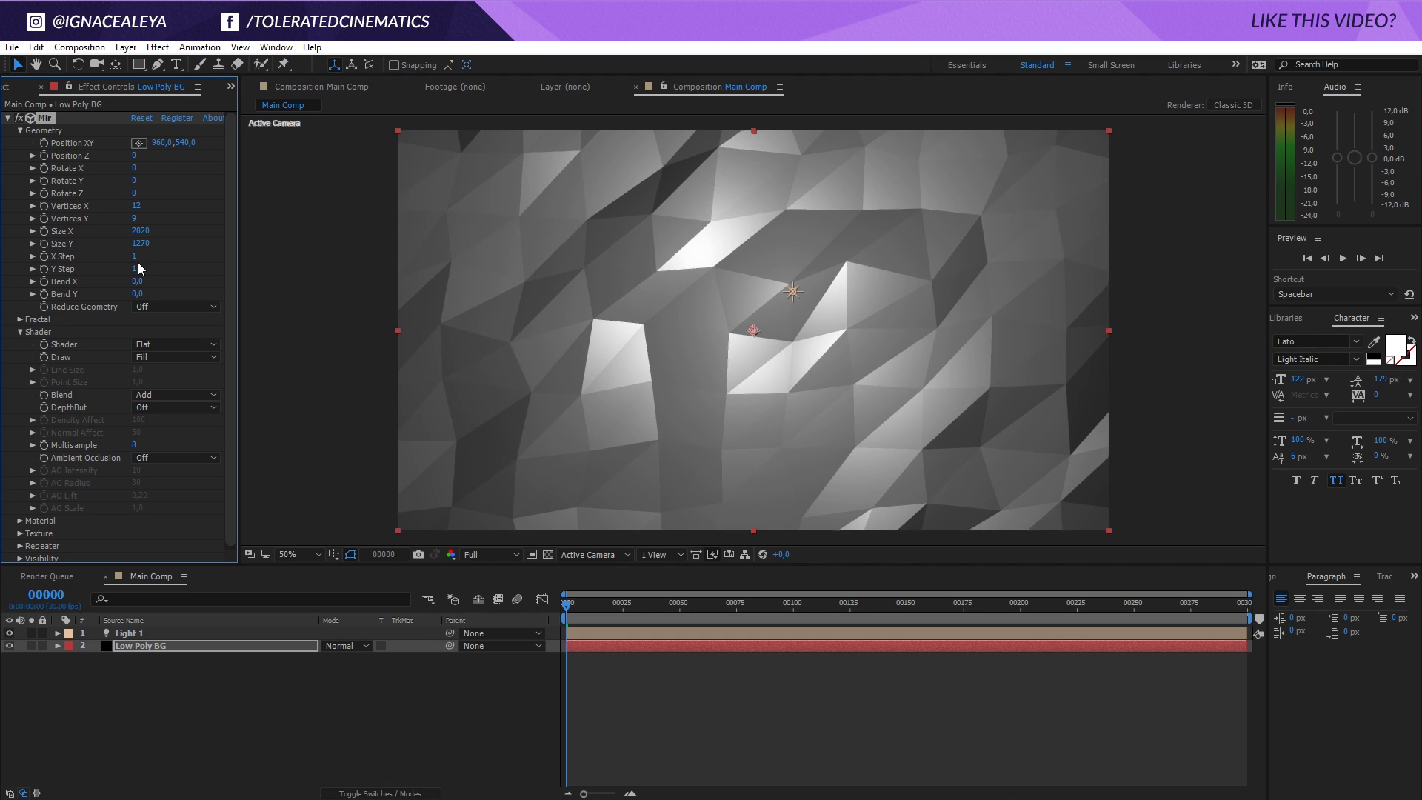
Step: Toggle Light 1 off and on to compare the lighting
left_click(8, 634)
left_click(9, 634)
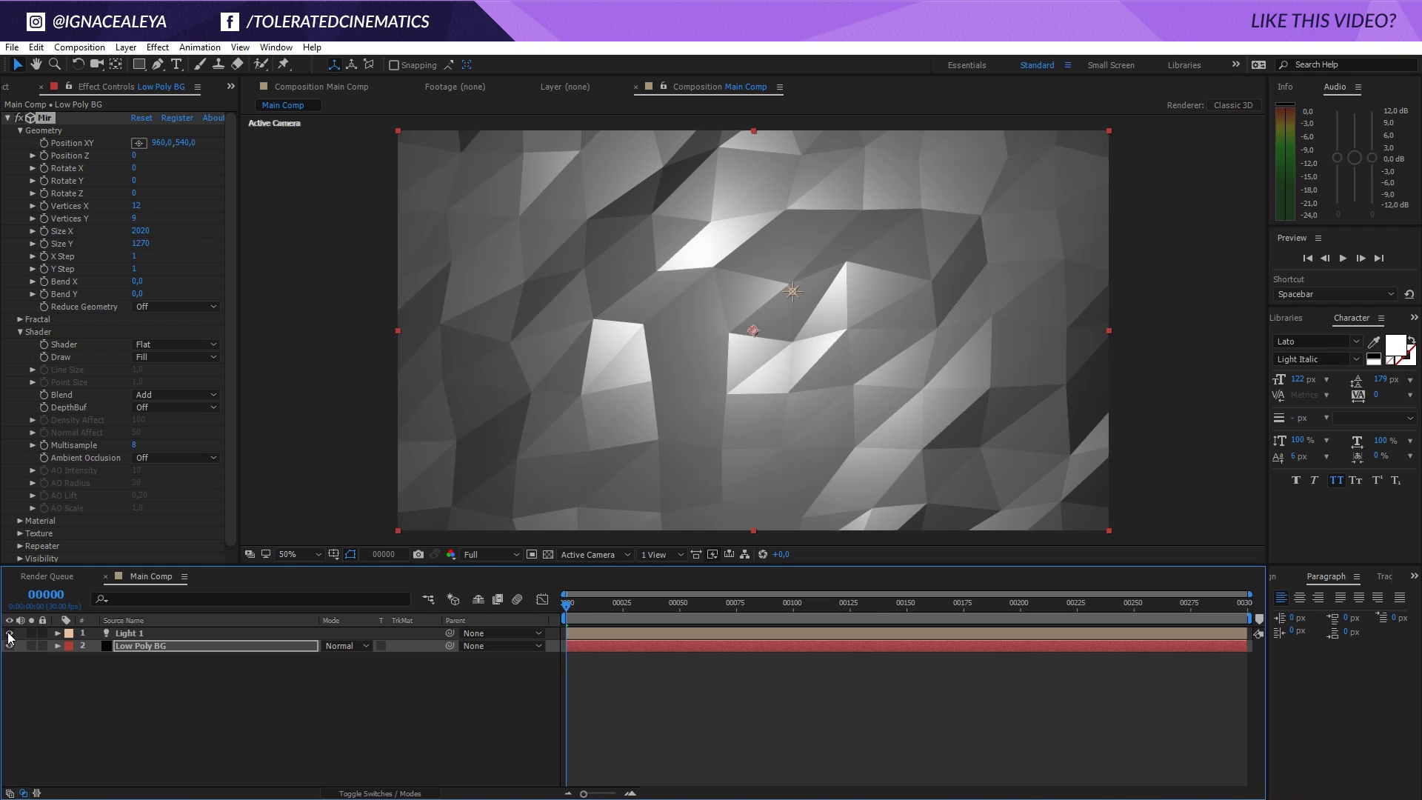
left_click(9, 635)
left_click(9, 635)
Step: Move Light 1 further right and closer to the mesh
left_click(184, 634)
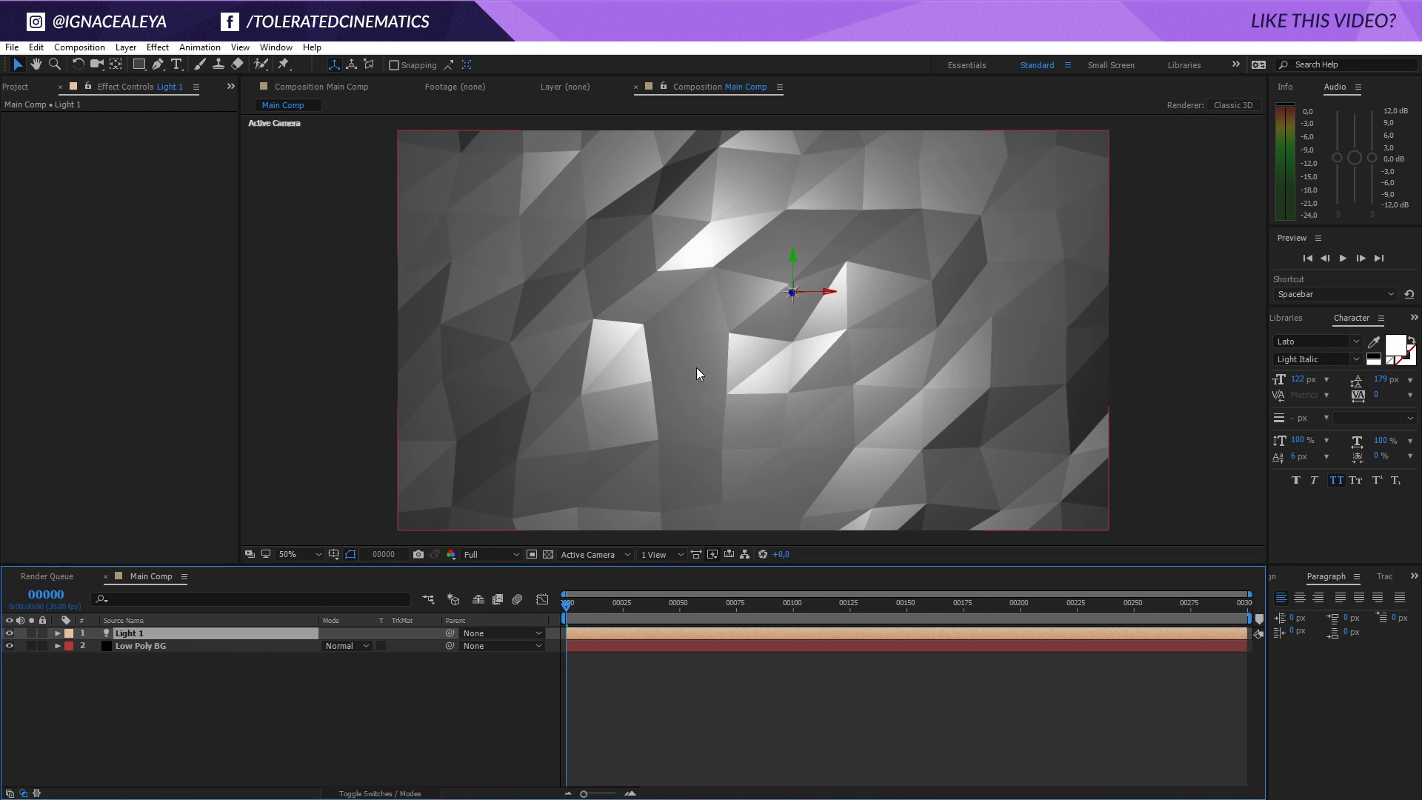
left_click_drag(826, 293, 787, 340)
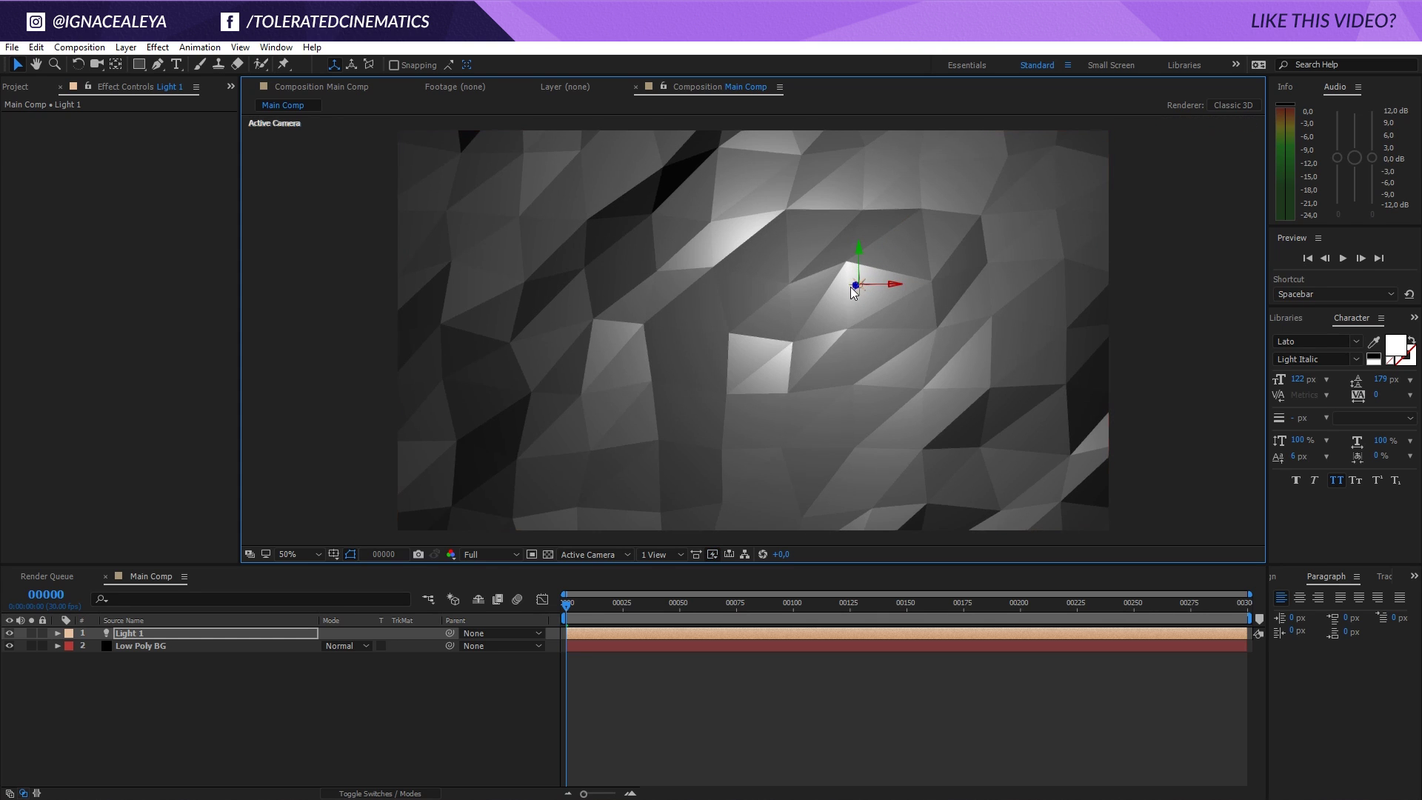
left_click_drag(852, 281, 1015, 262)
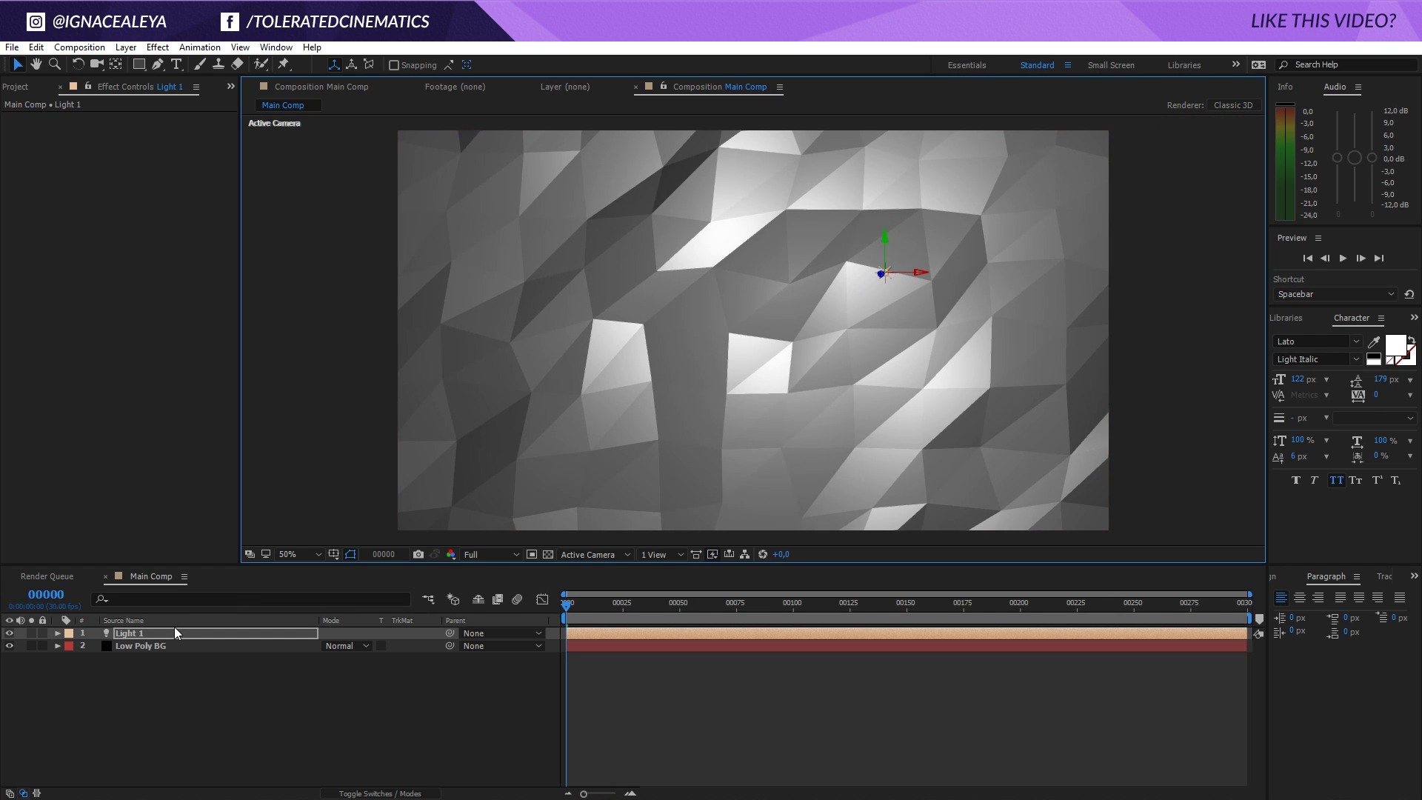
Step: Duplicate Light 1 into Light 2 and move it to the left
left_click(152, 637)
key("ctrl+d")
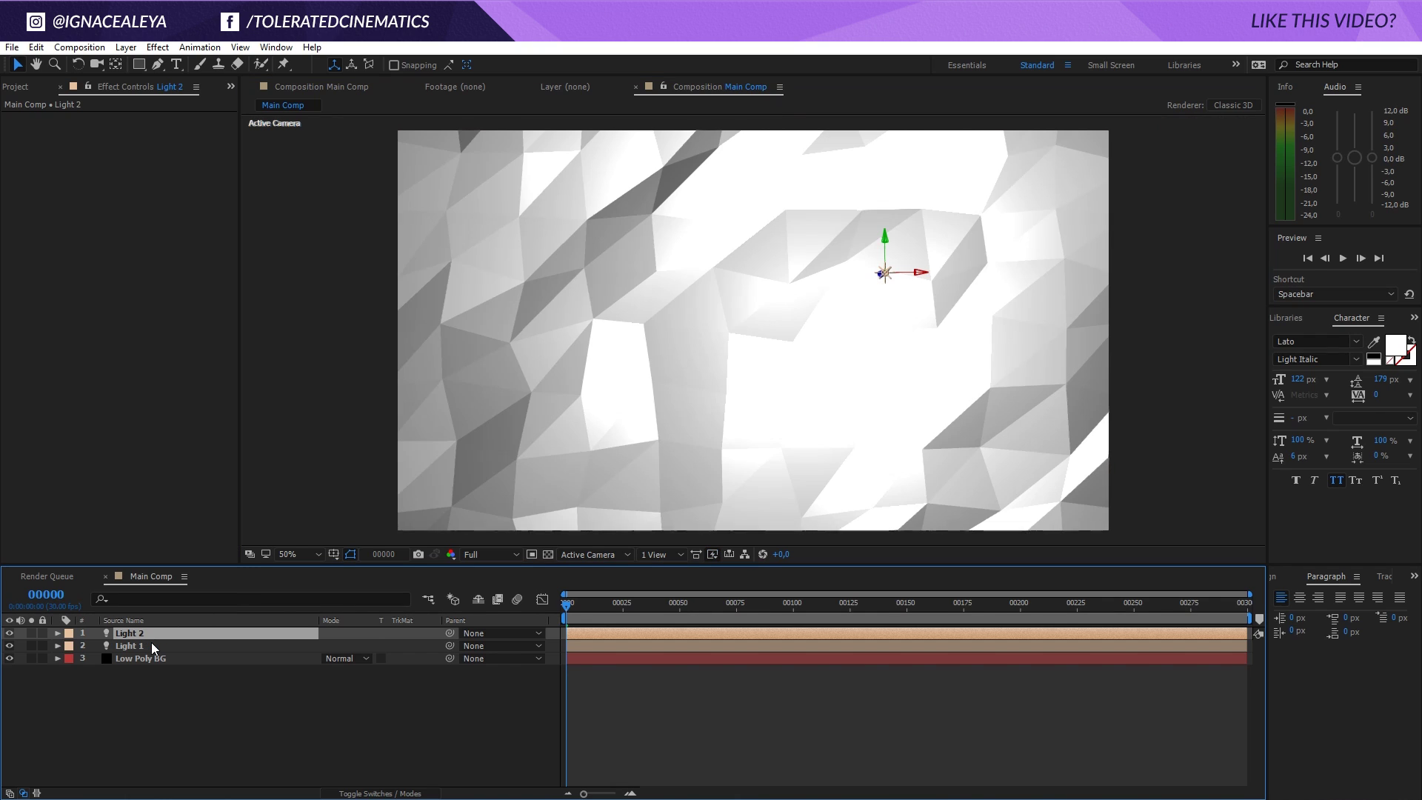
mouse_move(922, 273)
left_mouse_down()
mouse_move(581, 309)
mouse_move(333, 312)
left_mouse_up()
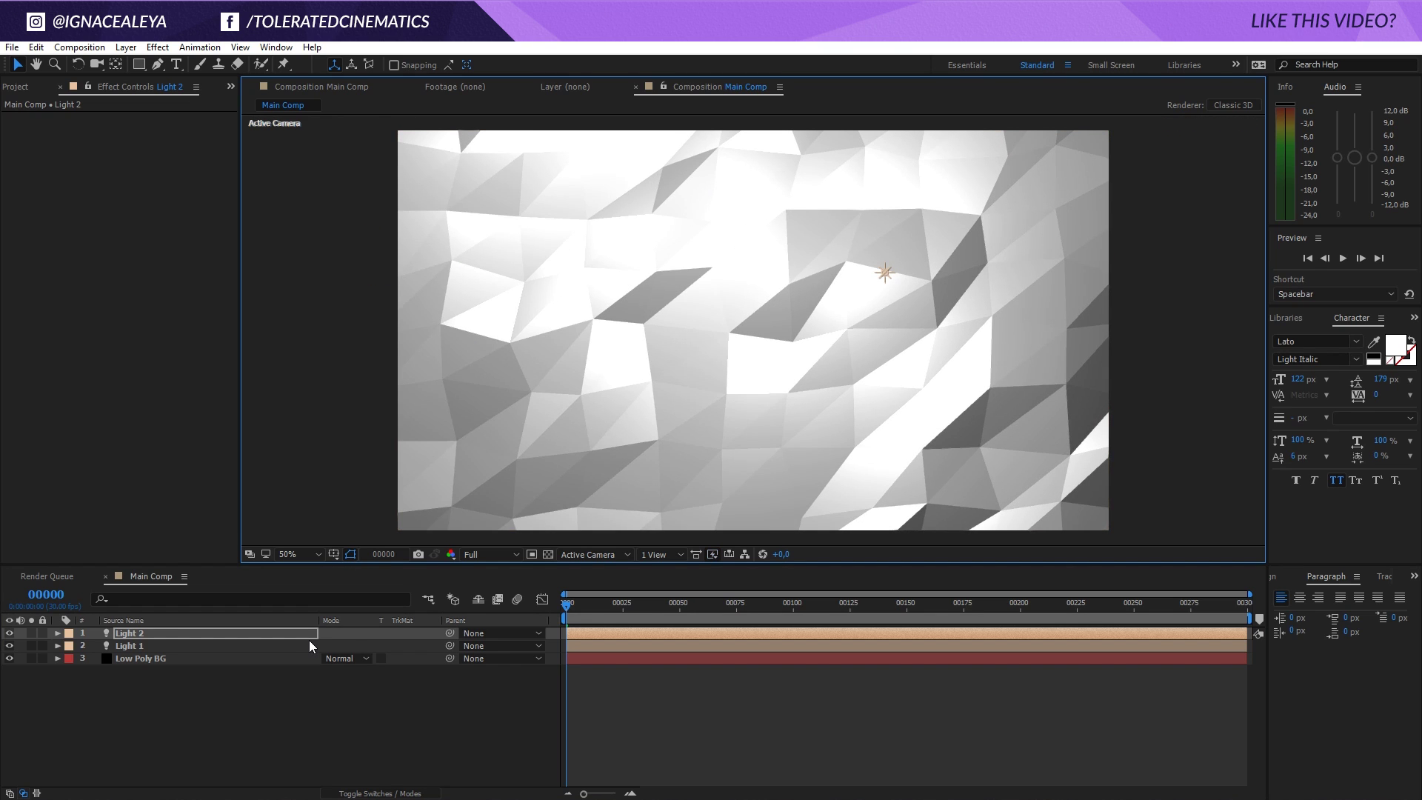
Step: Set Light 2's Intensity to 10%, compare it on and off, then collapse it
key("a")
key("a")
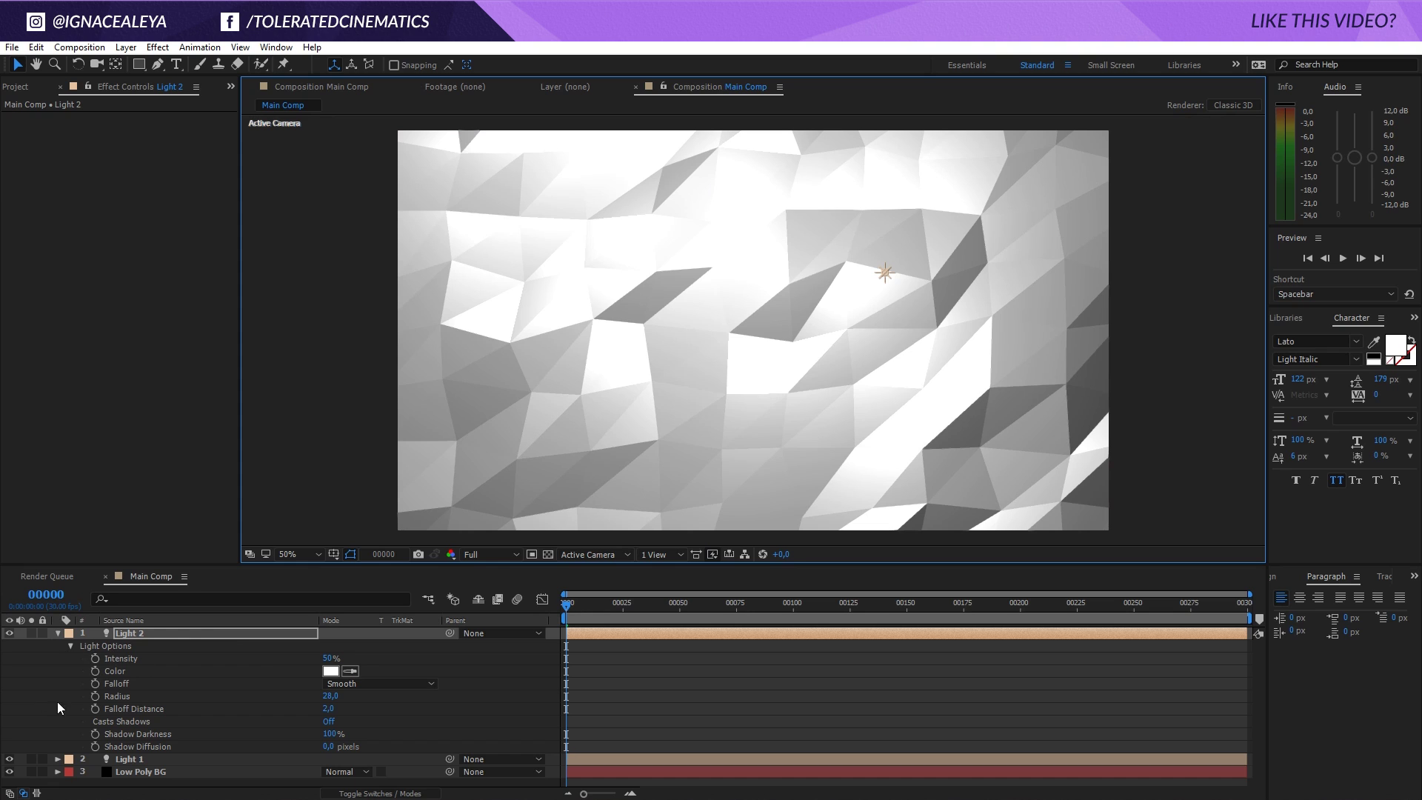
left_click(328, 659)
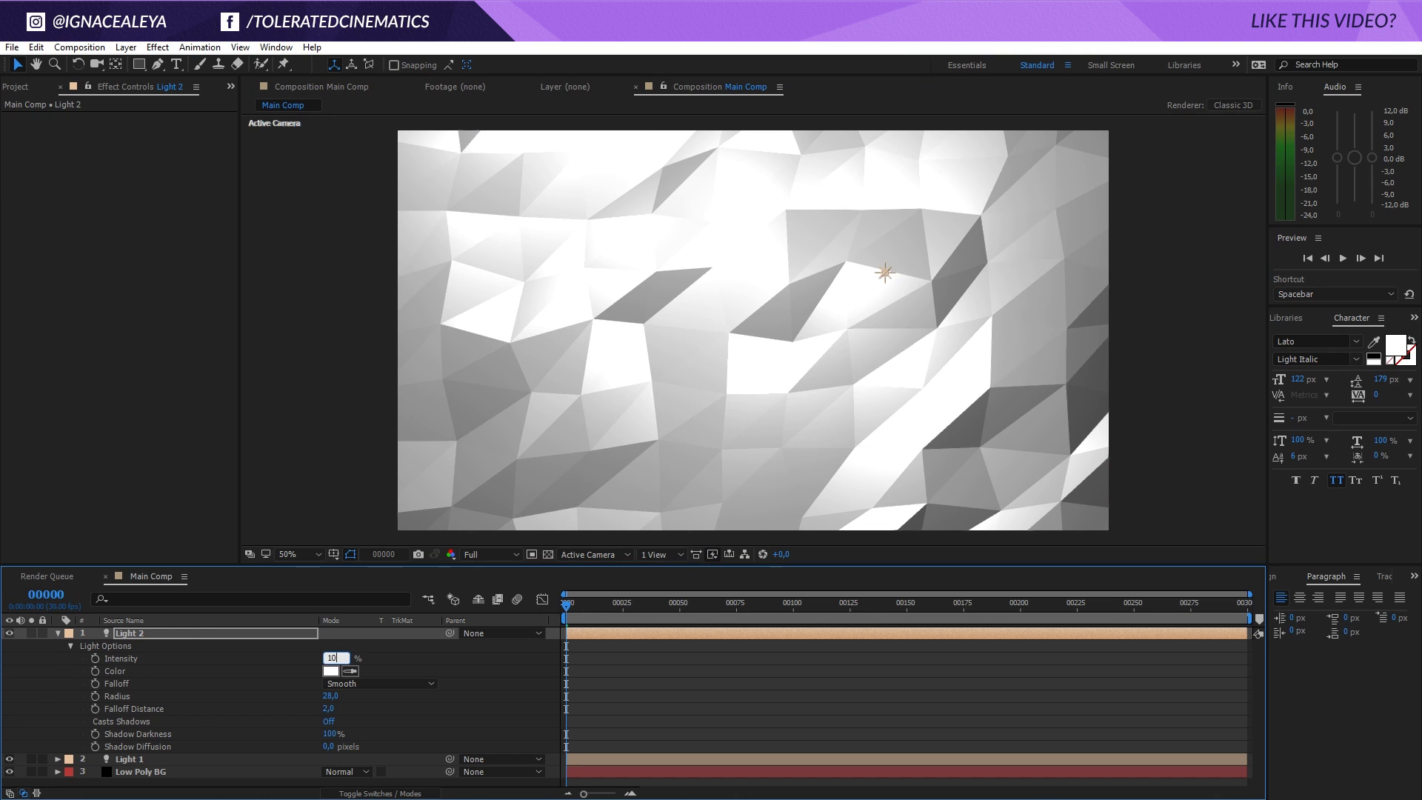
type("10")
key("Return")
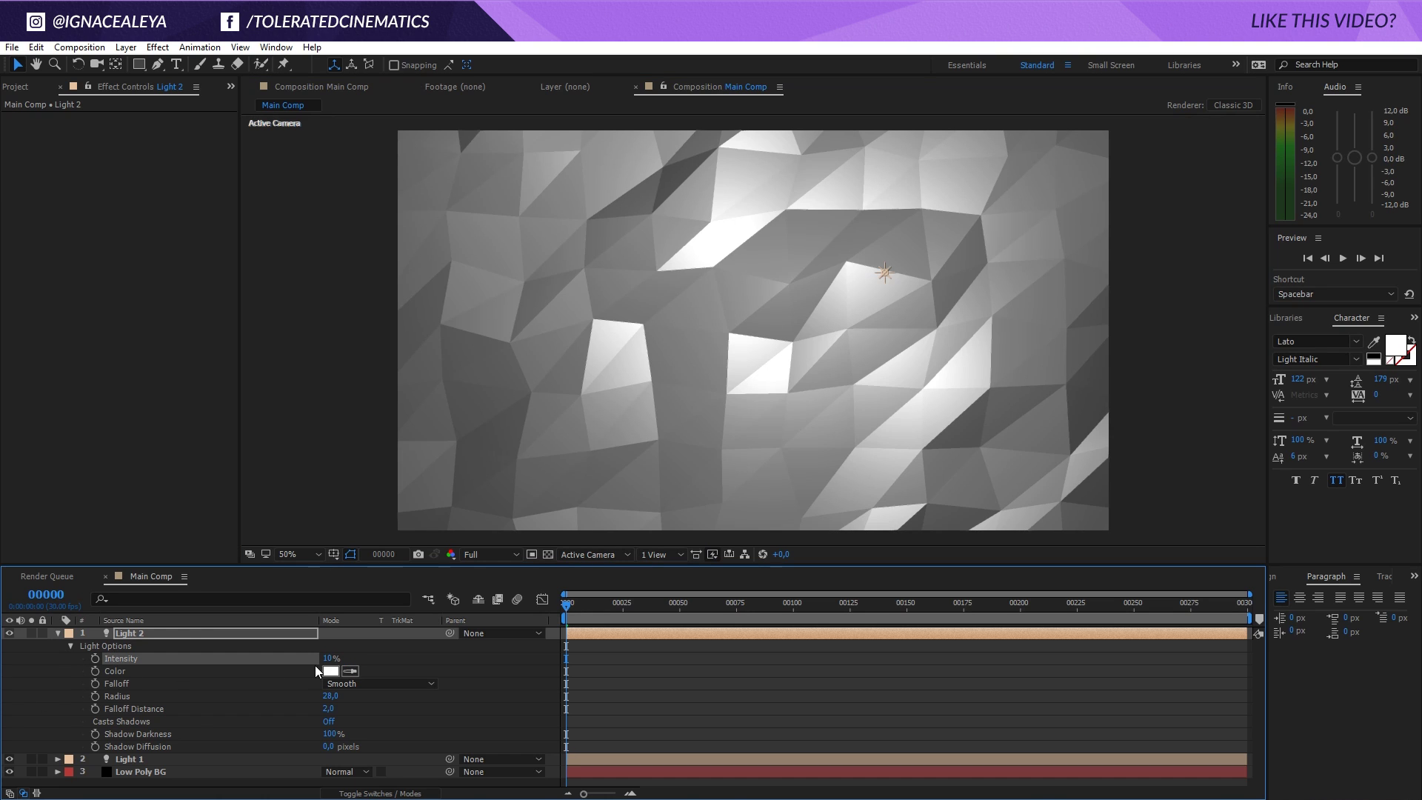
left_click(9, 633)
left_click(9, 633)
left_click(58, 634)
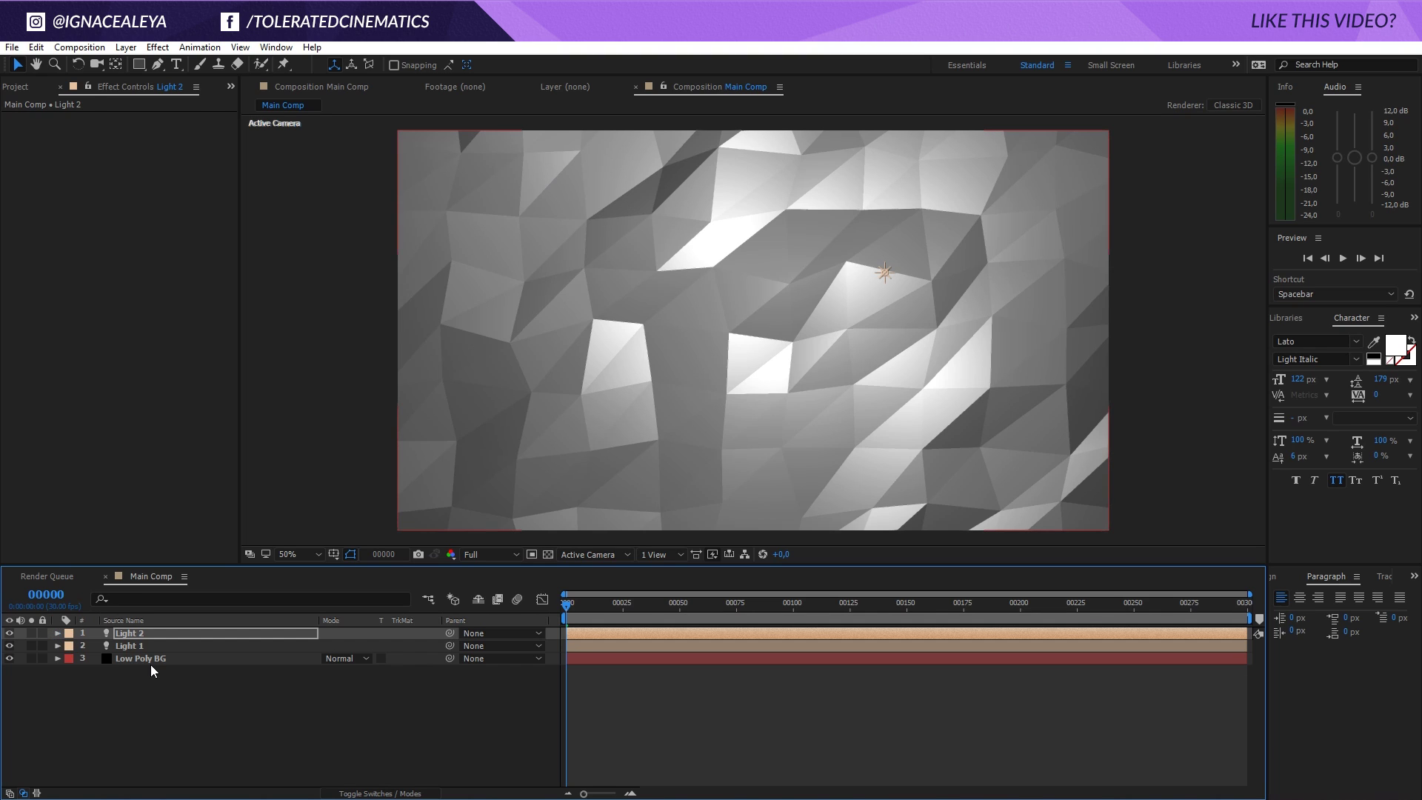
Step: Open Mir's Material settings and try different Specular Shininess and Diffuse values
left_click(150, 660)
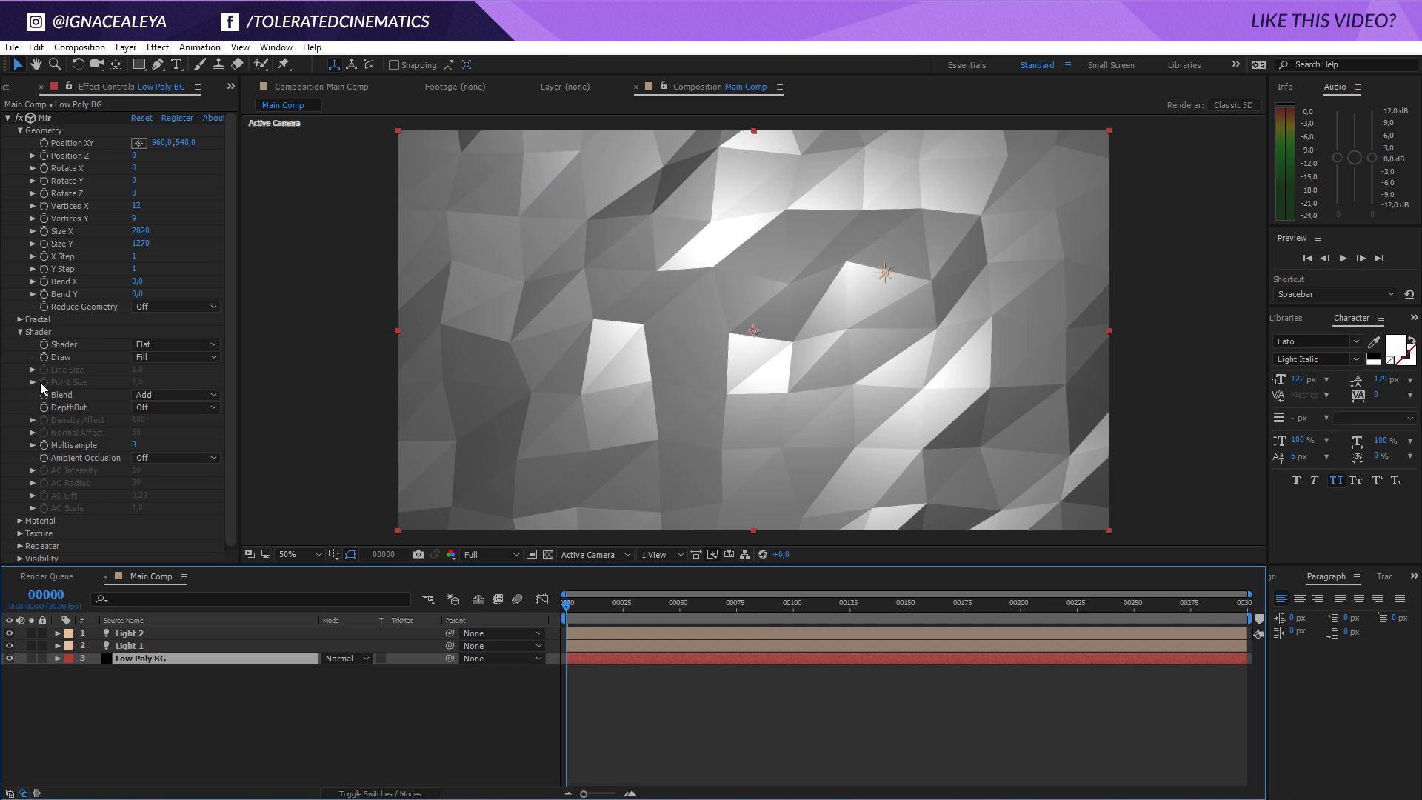
left_click(20, 521)
scroll(20, 517, "down", 3)
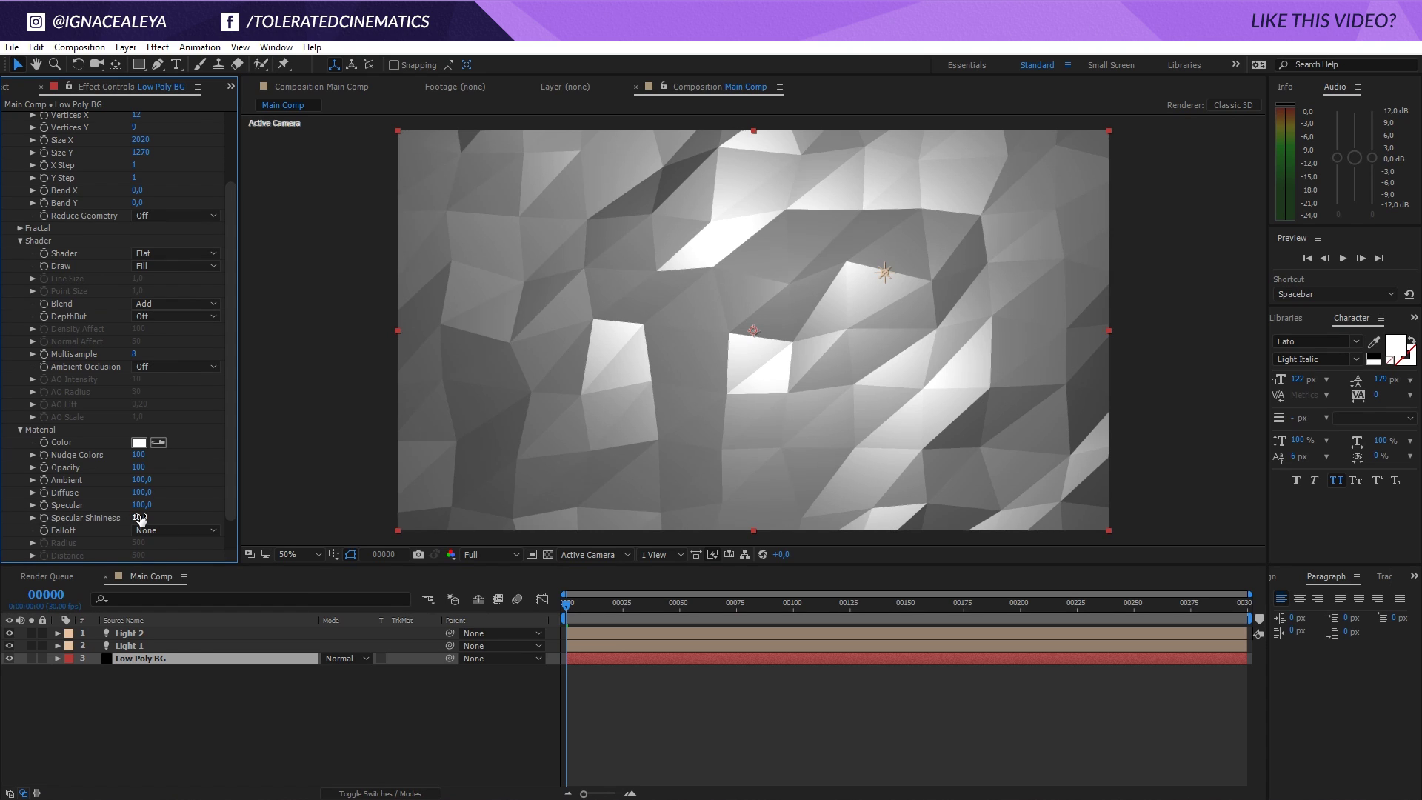
mouse_move(141, 519)
left_mouse_down()
mouse_move(123, 512)
mouse_move(137, 517)
left_mouse_up()
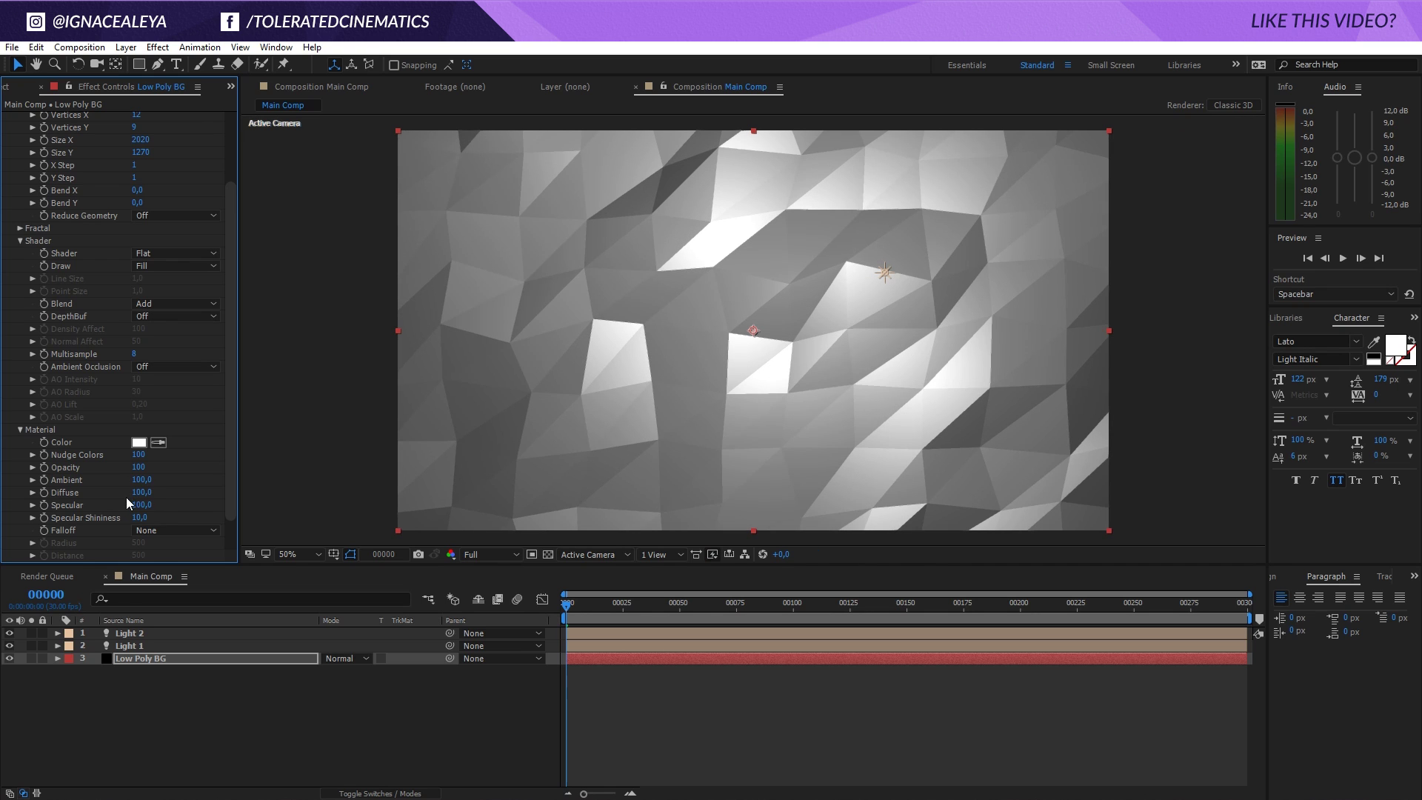
left_click_drag(141, 493, 131, 497)
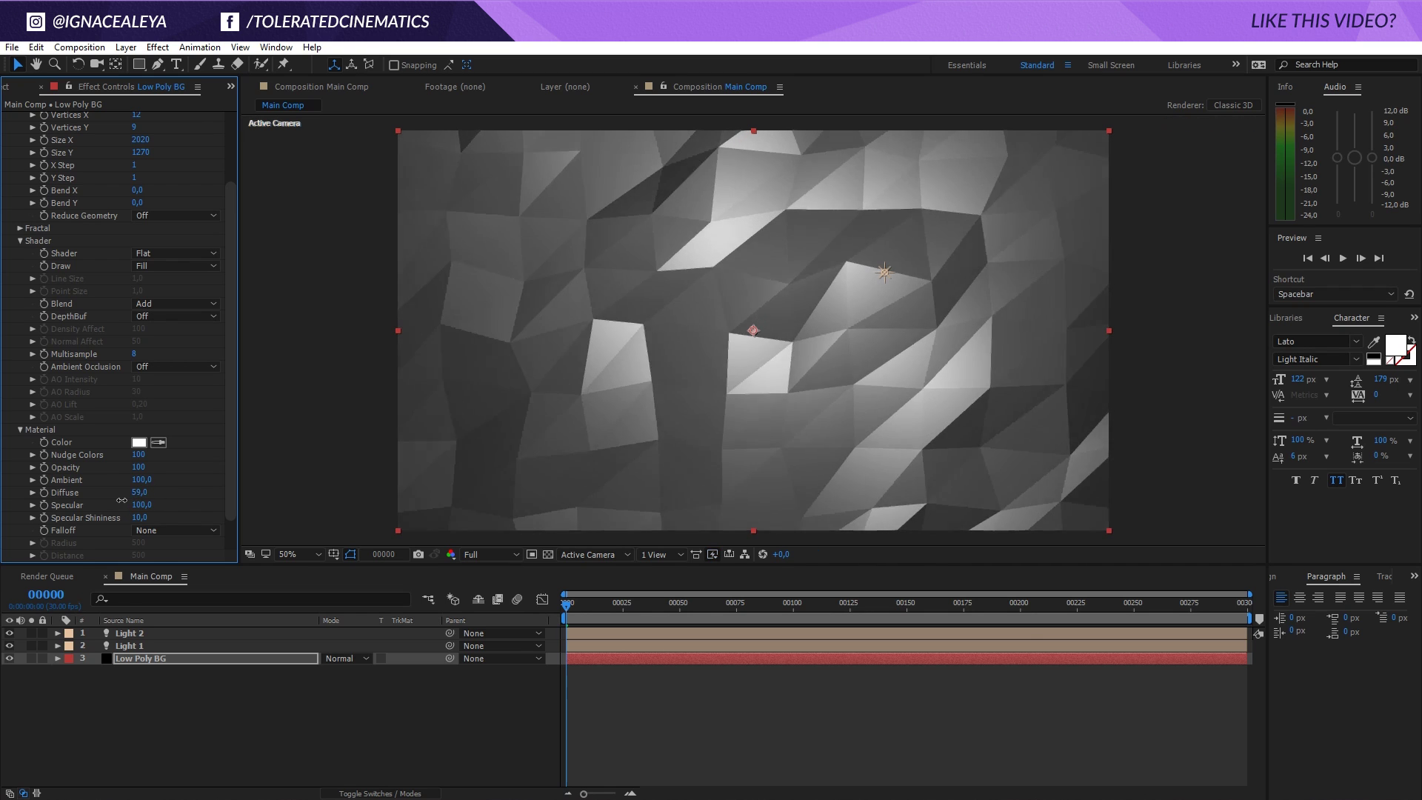
left_click_drag(121, 501, 99, 506)
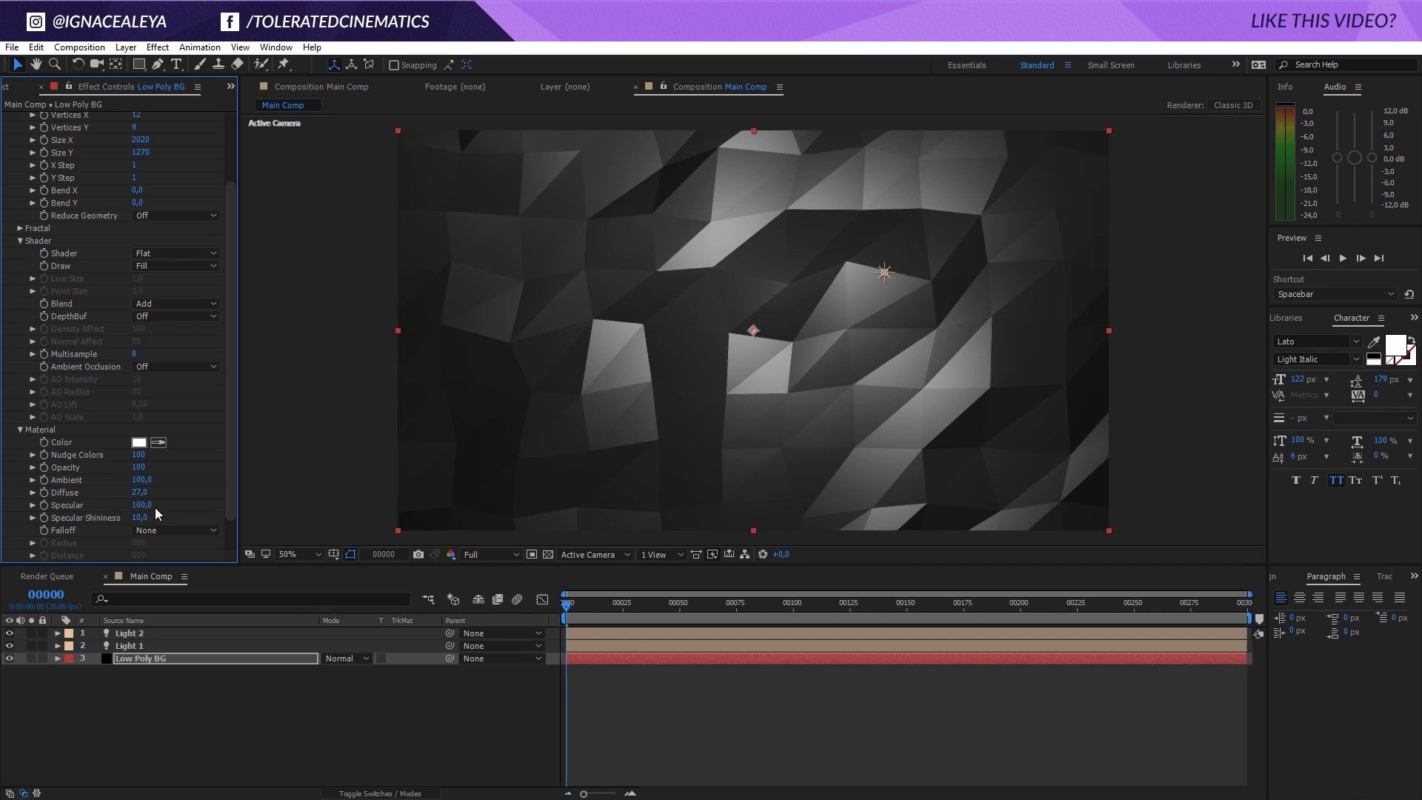
Step: Set Mir's material Diffuse to 75 and Specular to 90
left_click(135, 493)
type("75")
key("Return")
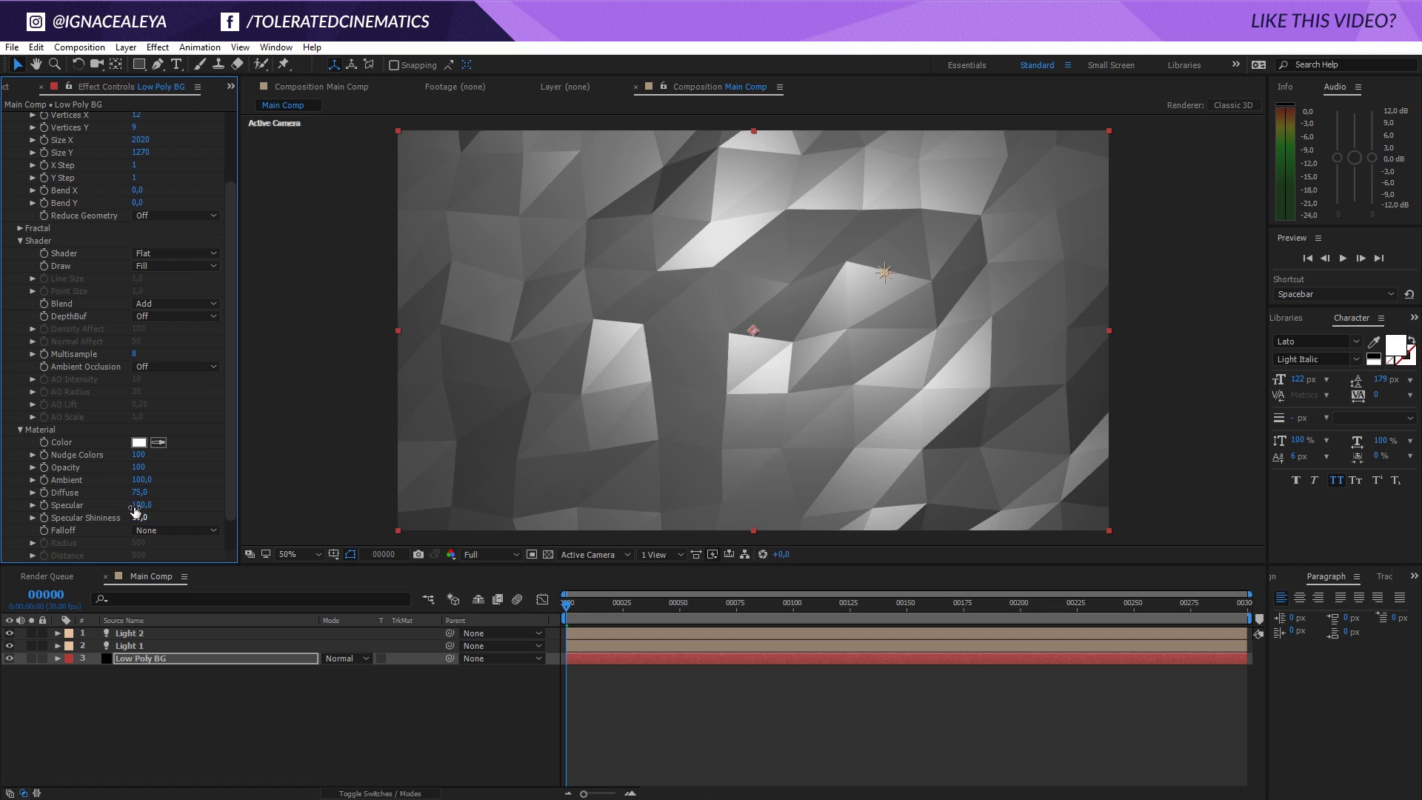
left_click(141, 503)
type("90")
key("Return")
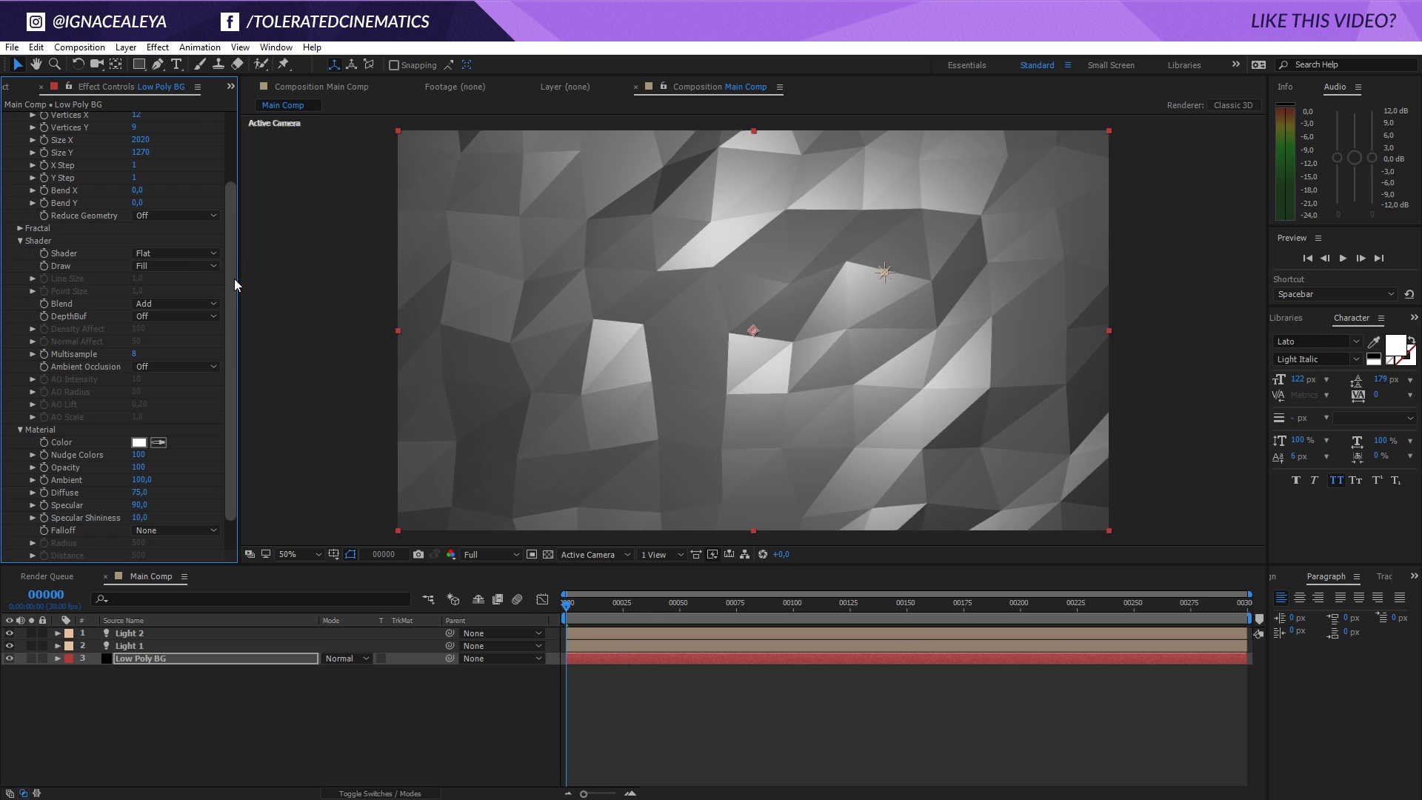
scroll(232, 348, "down", 1)
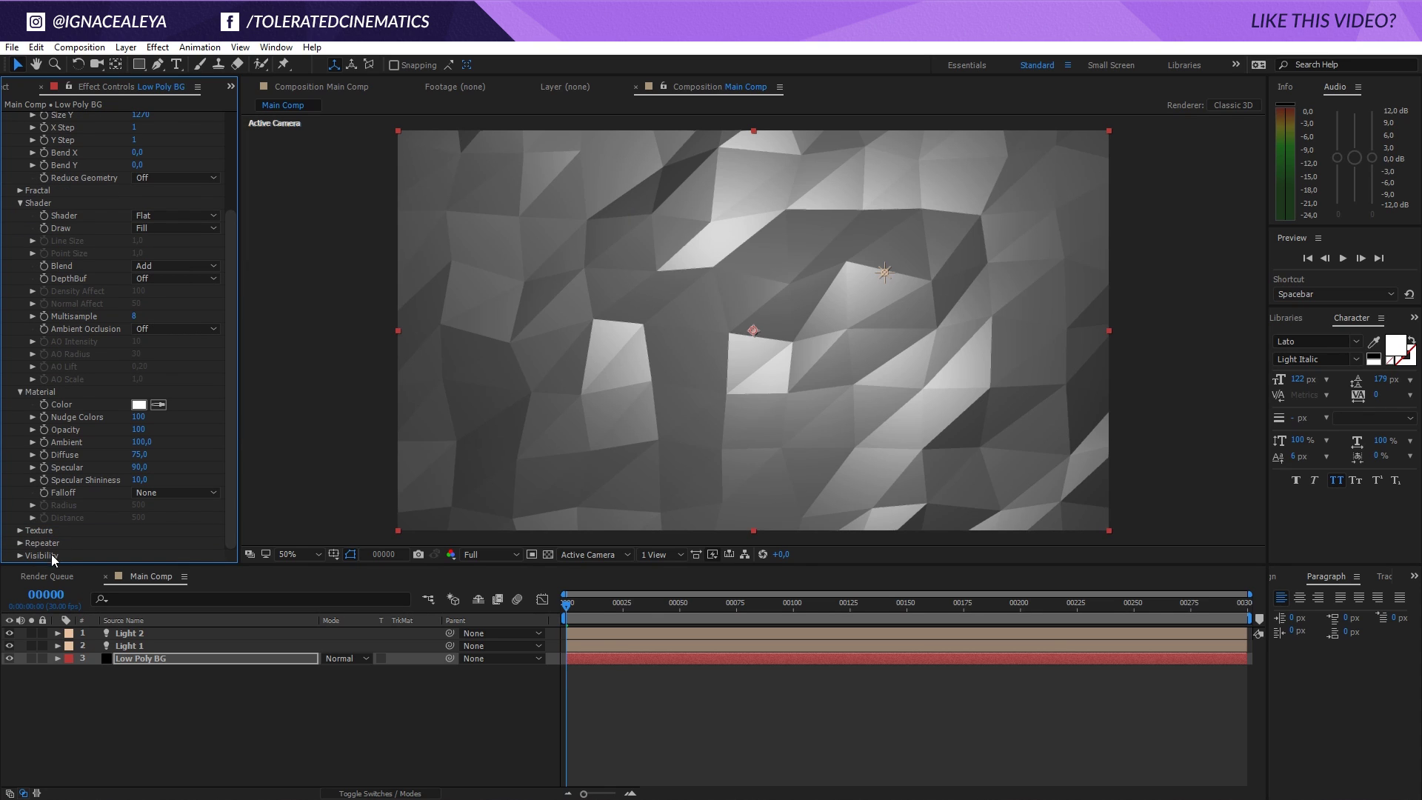
left_click_drag(229, 477, 255, 296)
Step: Add a new solid layer named Color
right_click(290, 692)
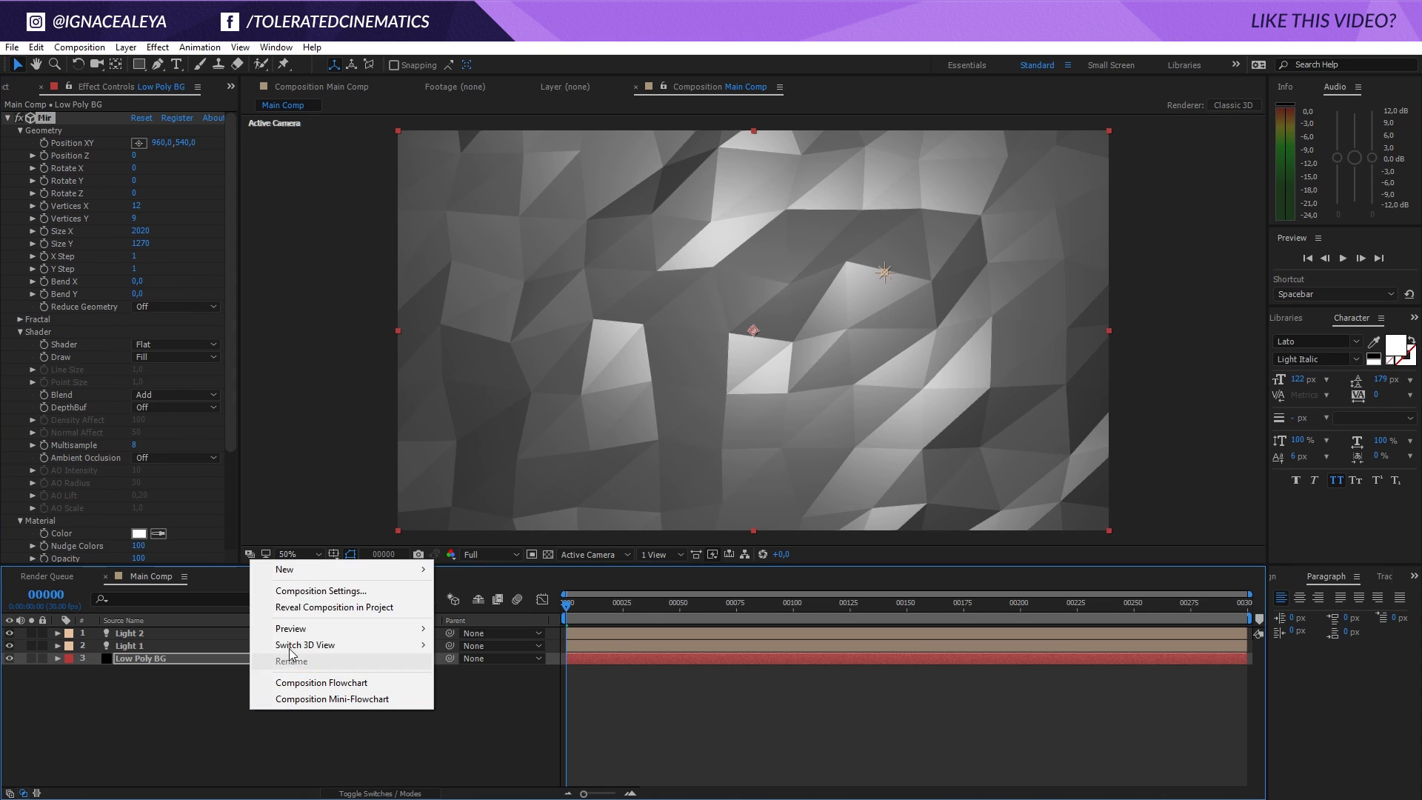
mouse_move(304, 572)
left_click(147, 604)
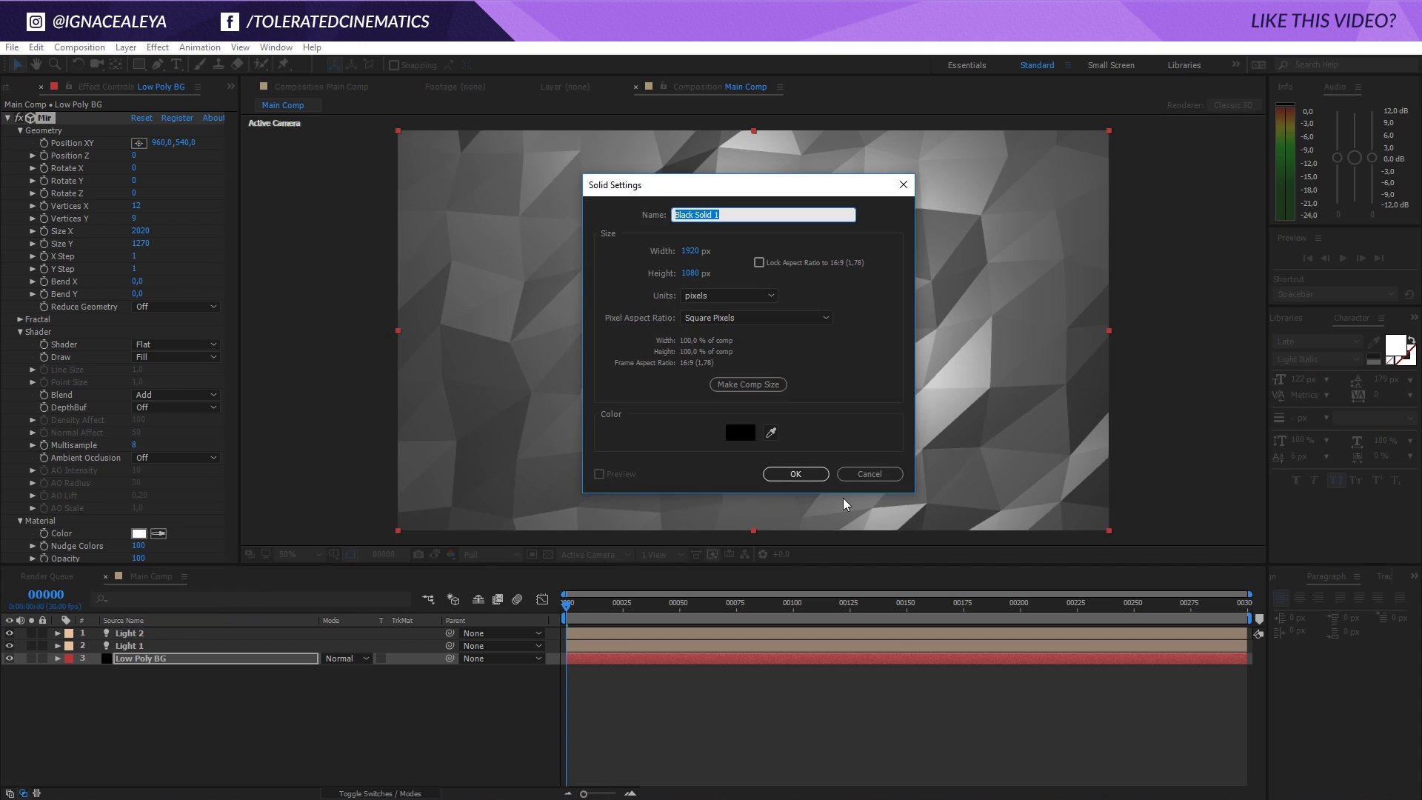
type("Color")
left_click(764, 477)
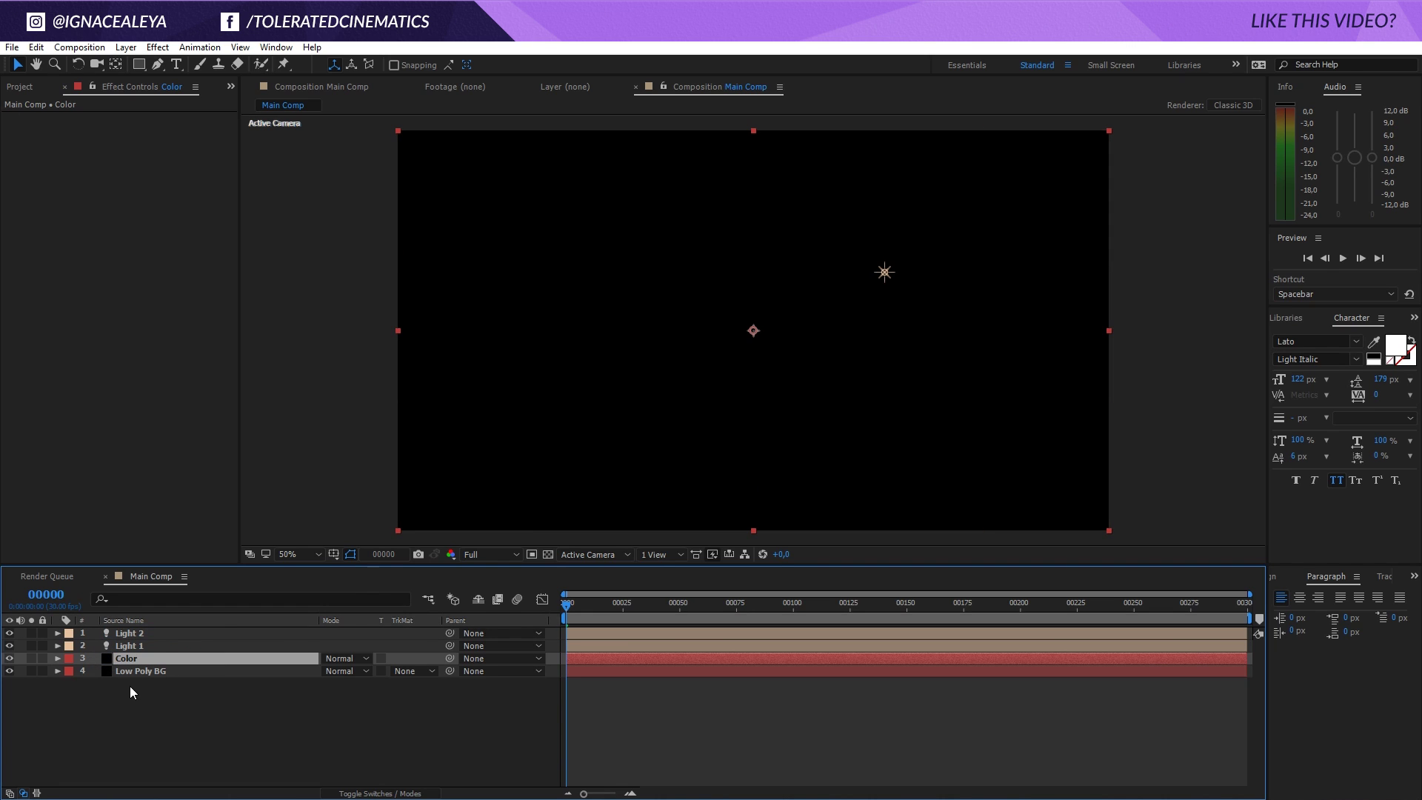
Step: Apply a Gradient Ramp to the Color solid with Ramp Shape set to Radial Ramp
left_click(157, 47)
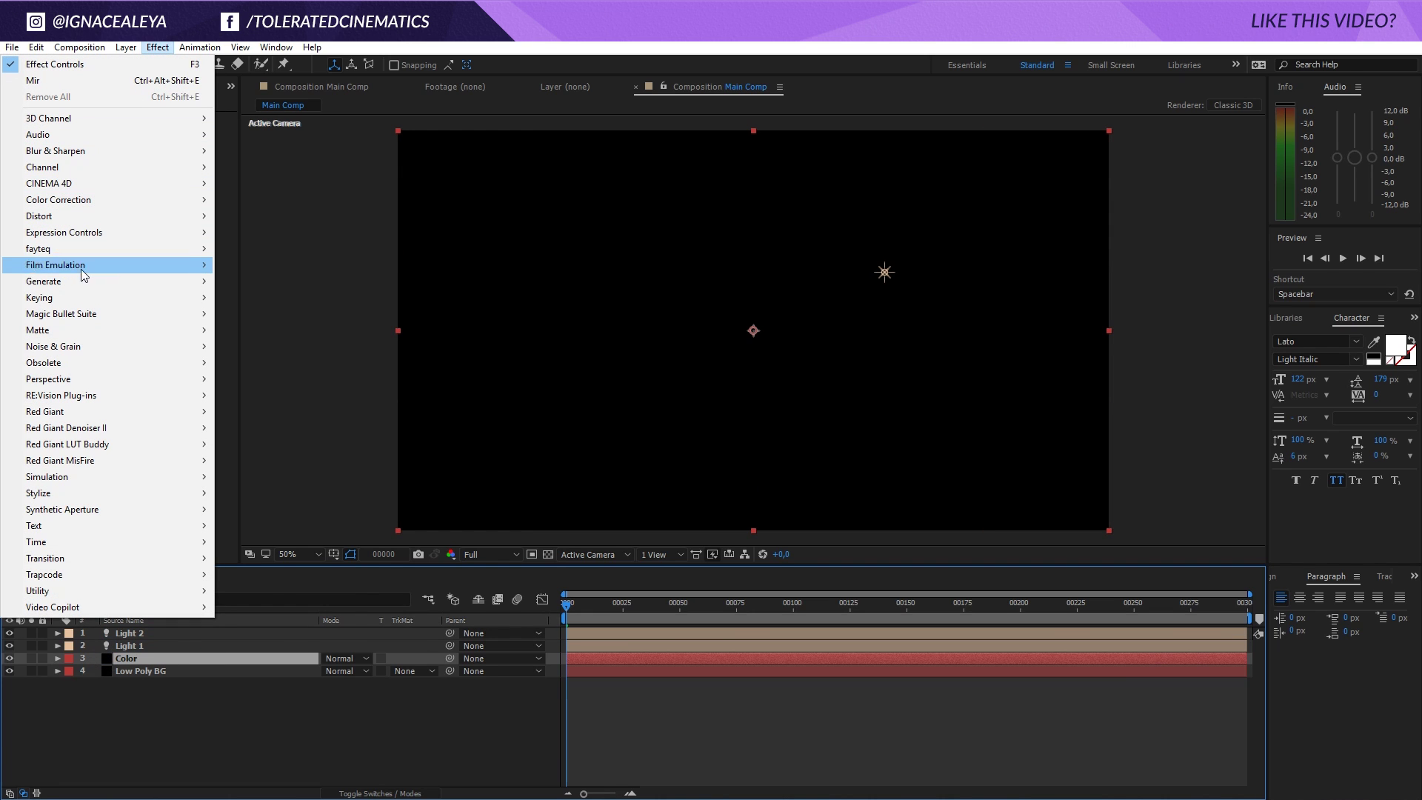
mouse_move(63, 285)
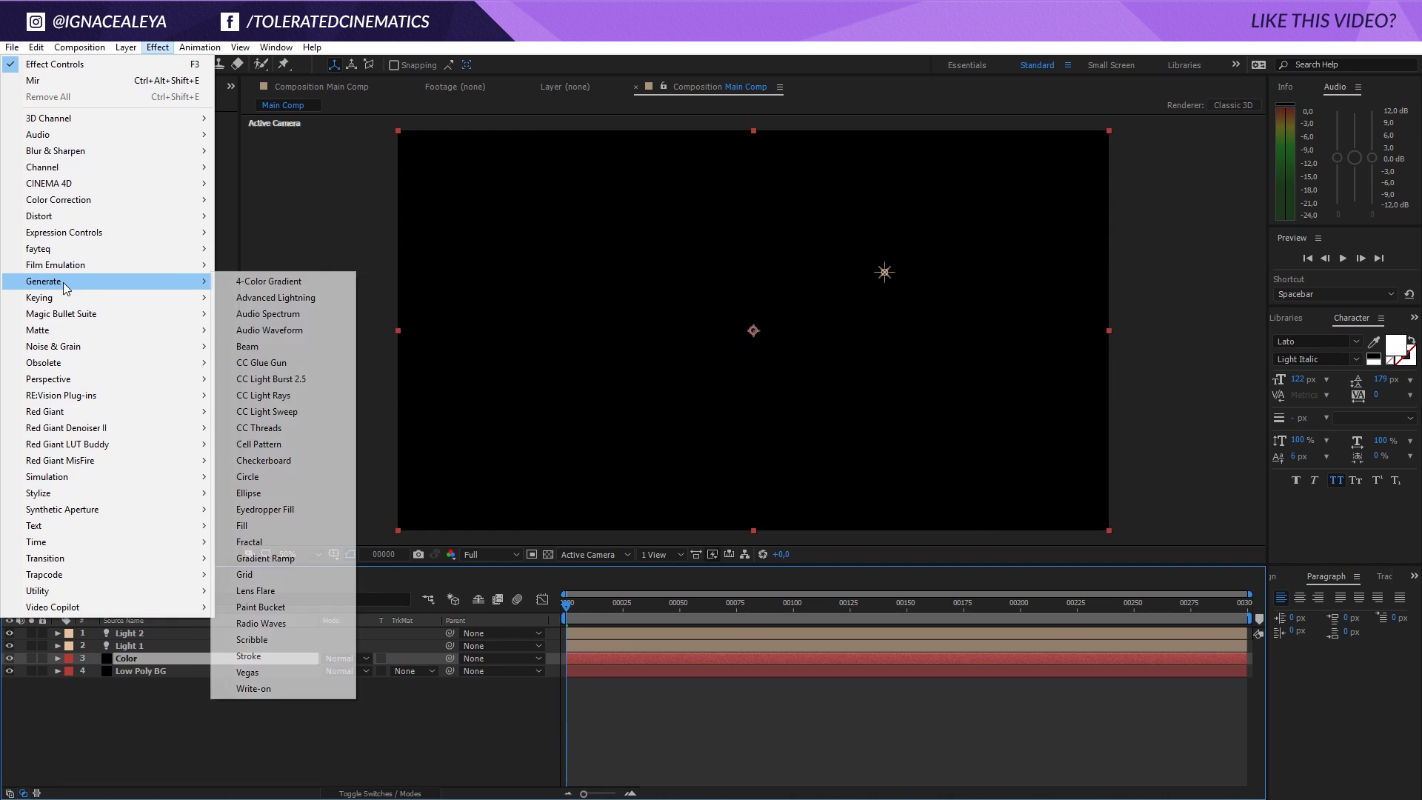
left_click(265, 557)
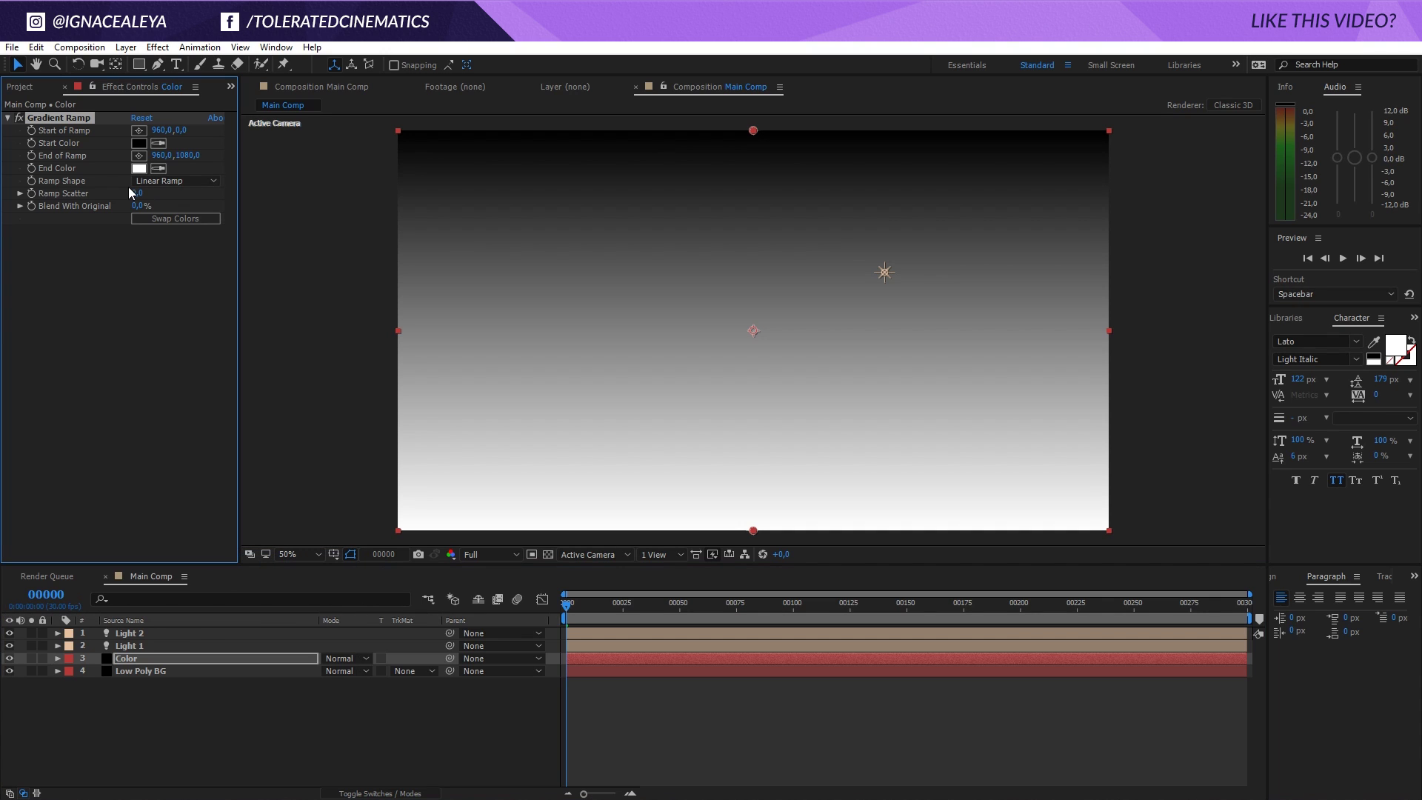
left_click(209, 181)
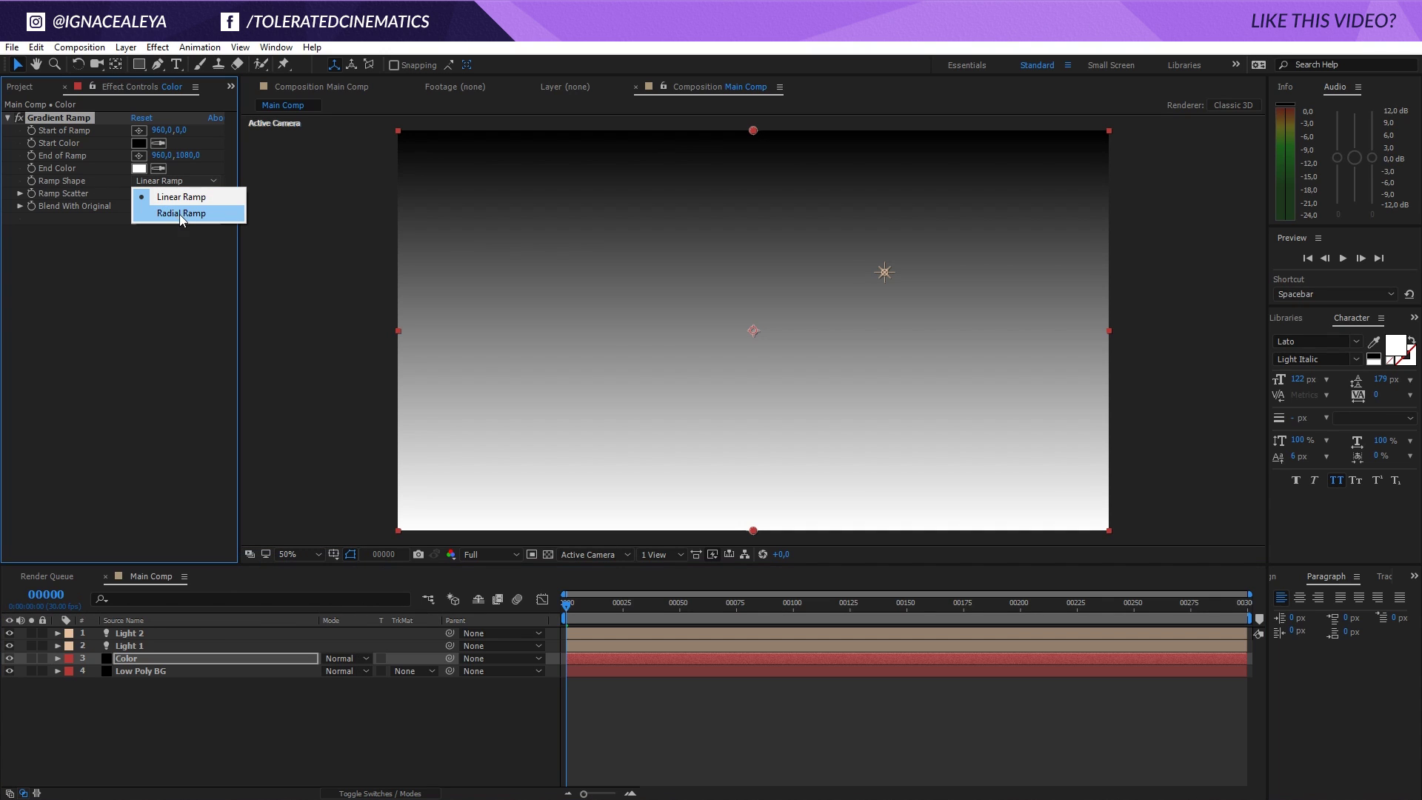
left_click(165, 215)
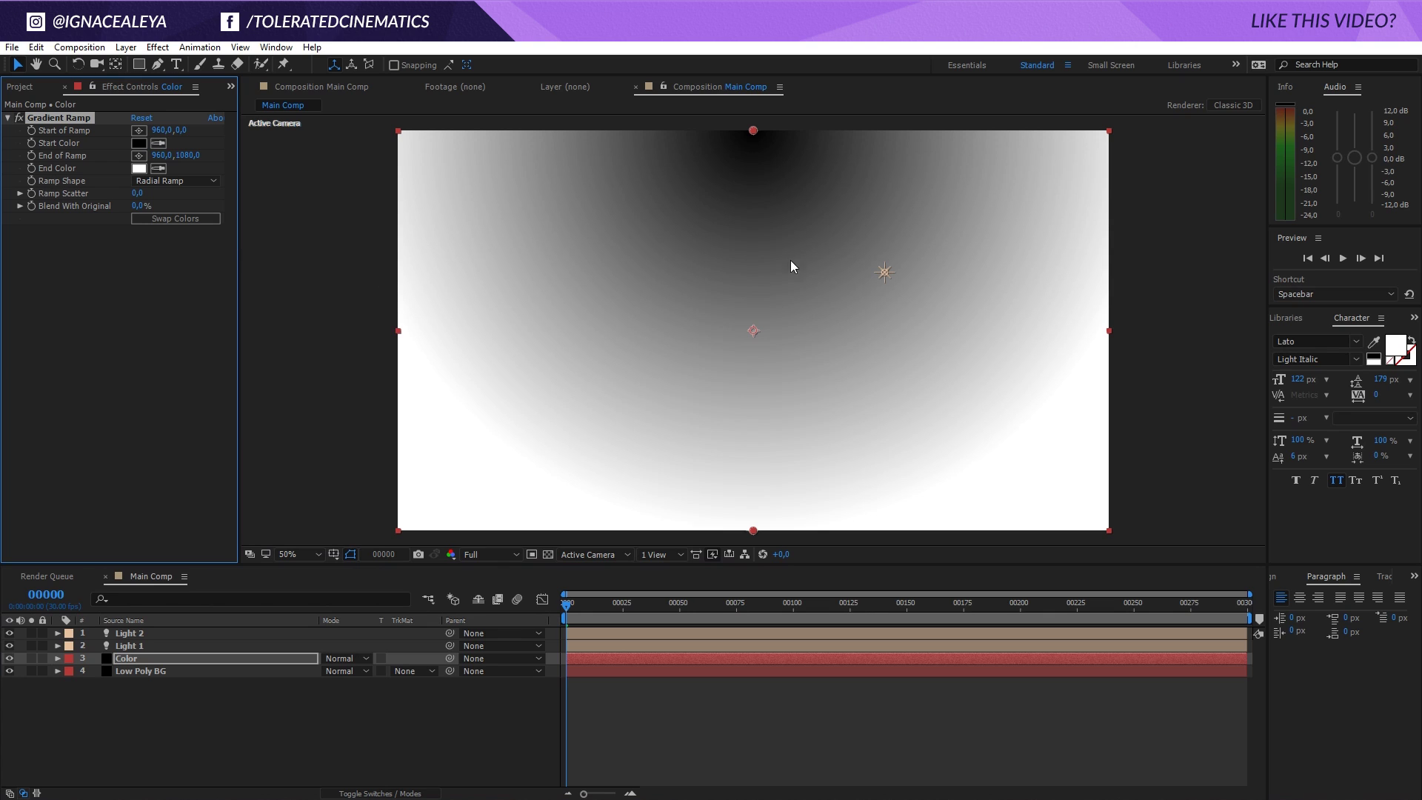
Step: Set the gradient's Start Color to orange
left_click(140, 143)
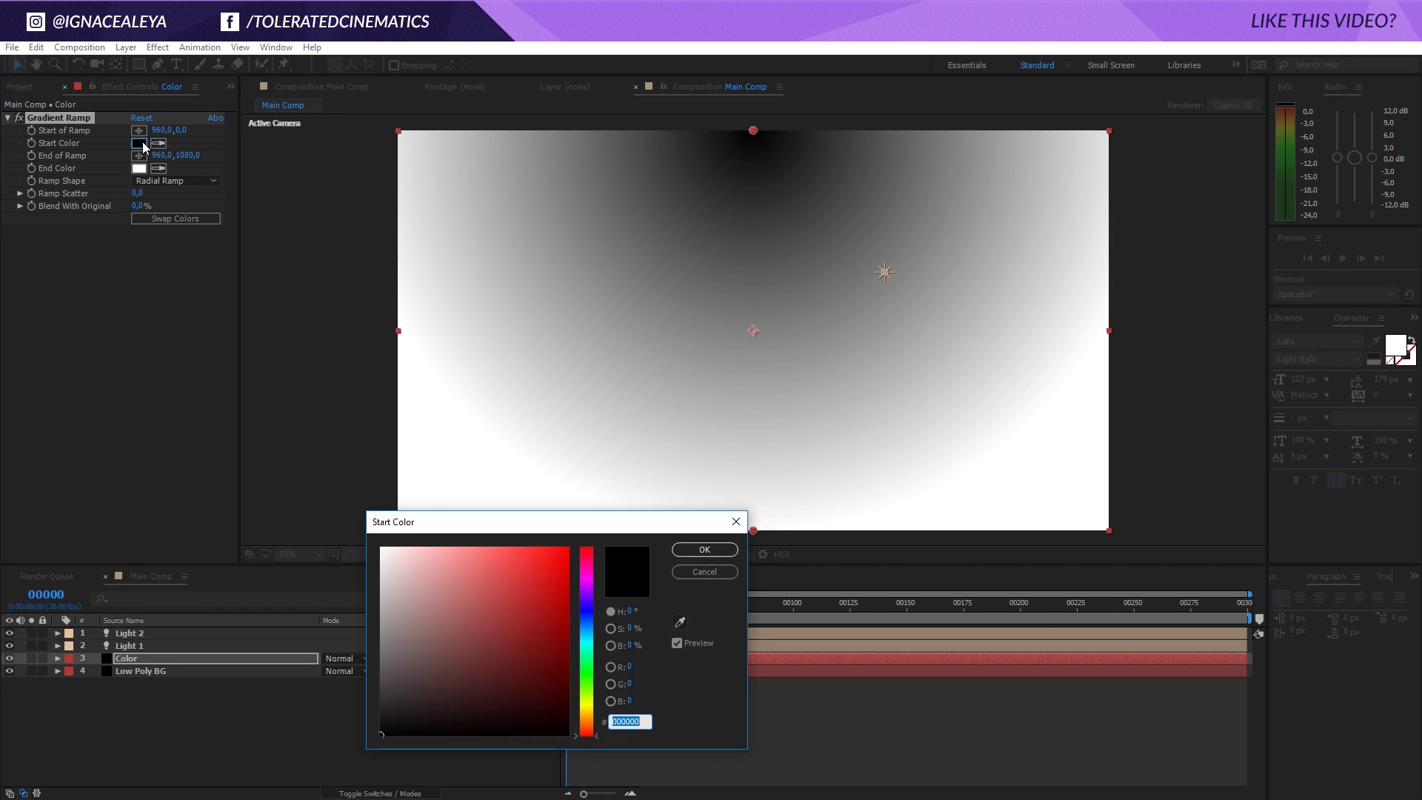
left_click_drag(587, 671, 586, 727)
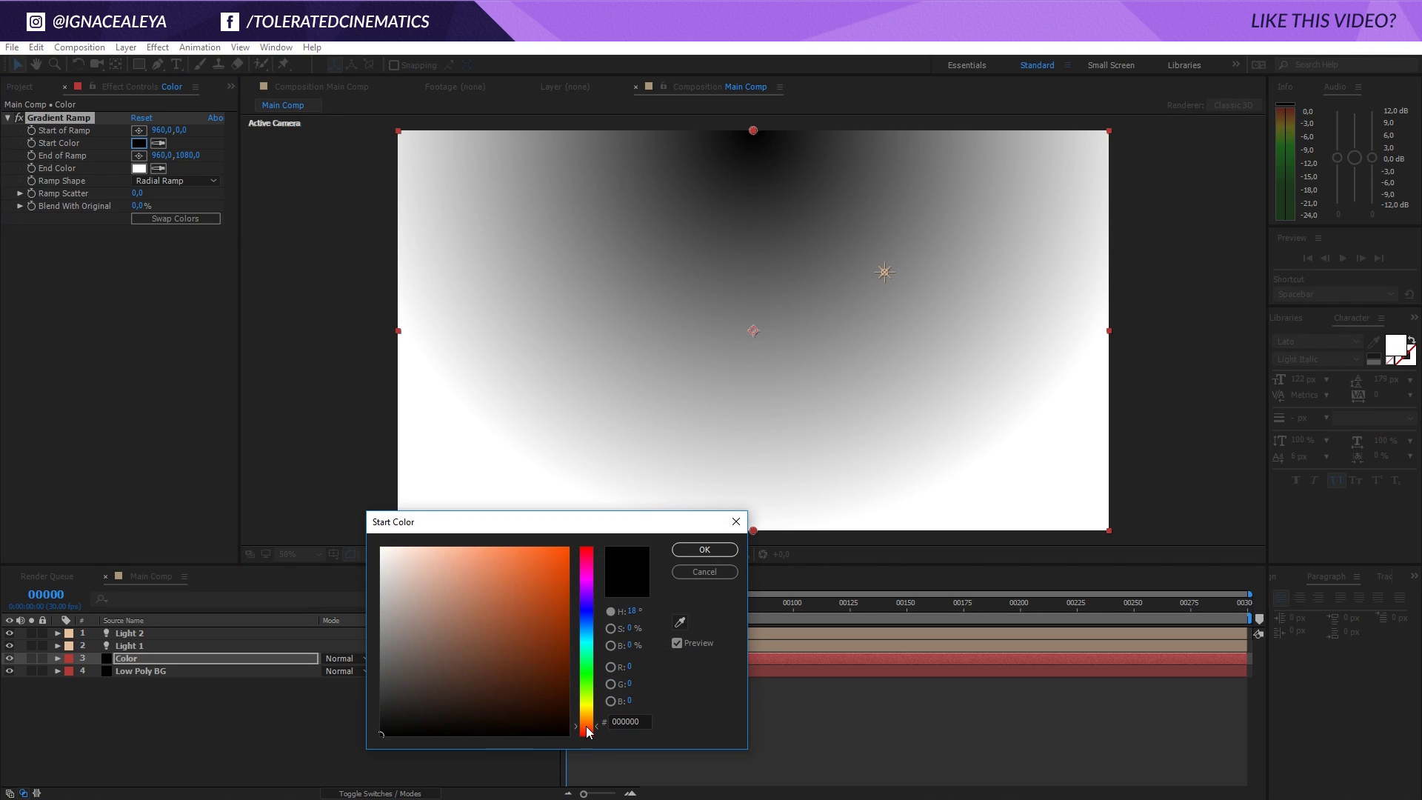
left_click(510, 589)
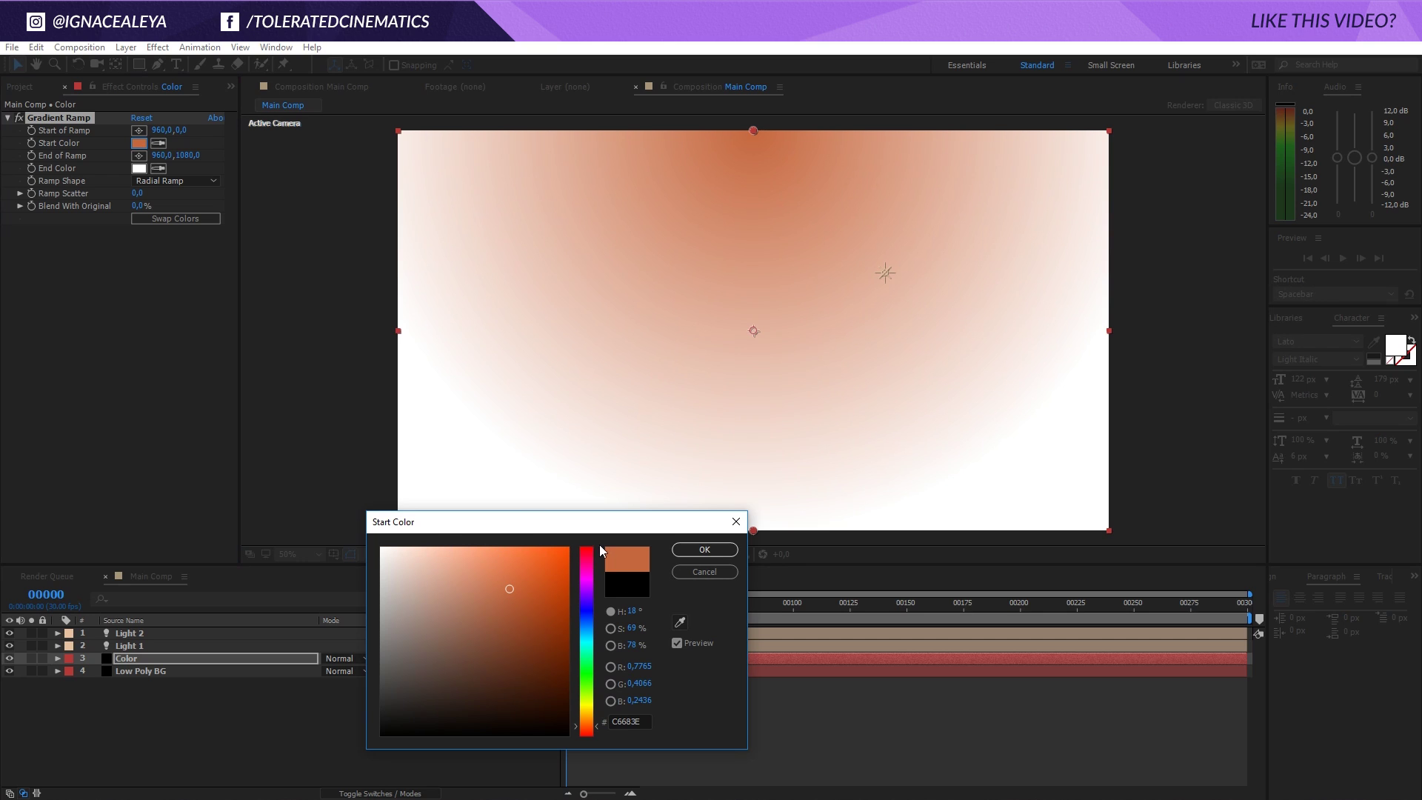
left_click(505, 586)
left_click(687, 567)
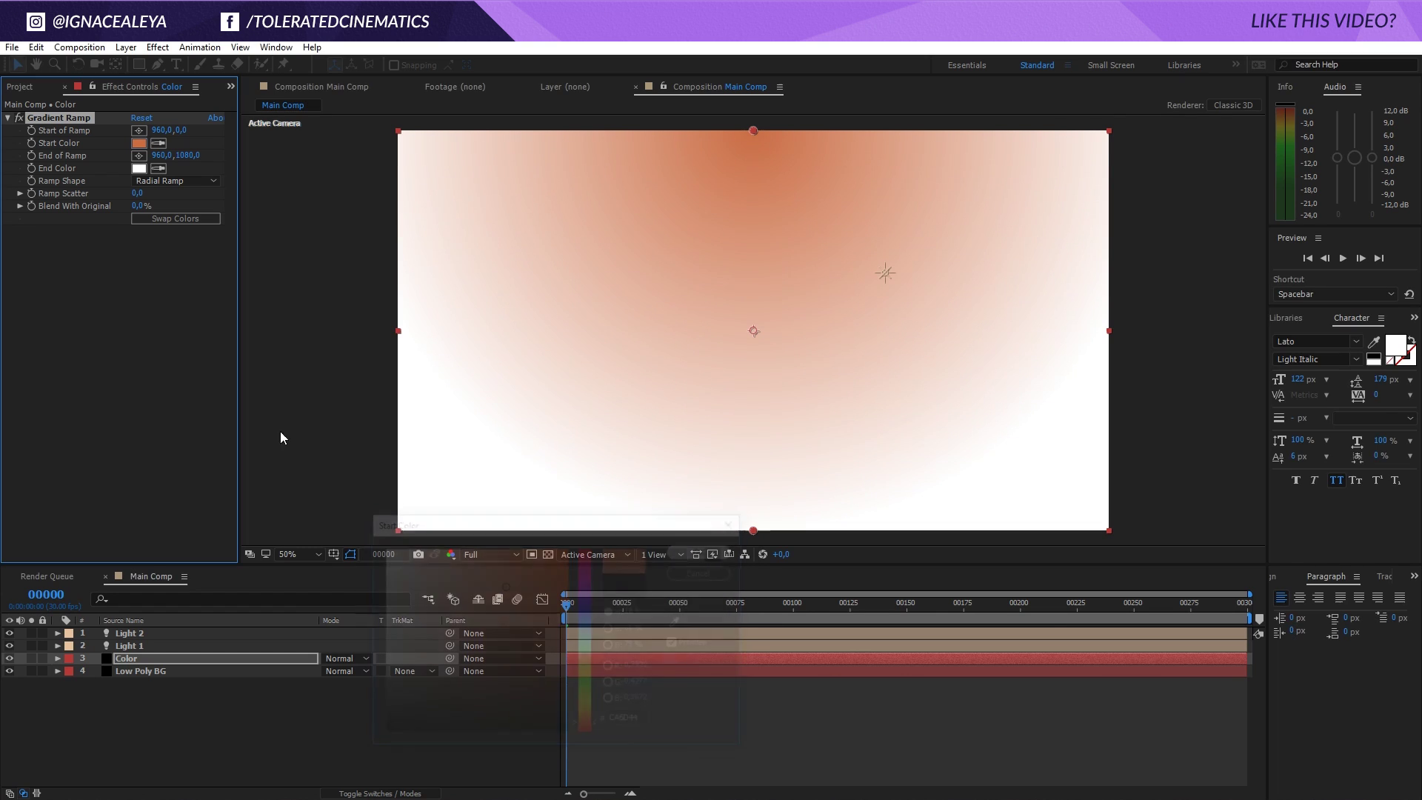
Step: Set the gradient's End Color to pink-red D42F4A
left_click(138, 168)
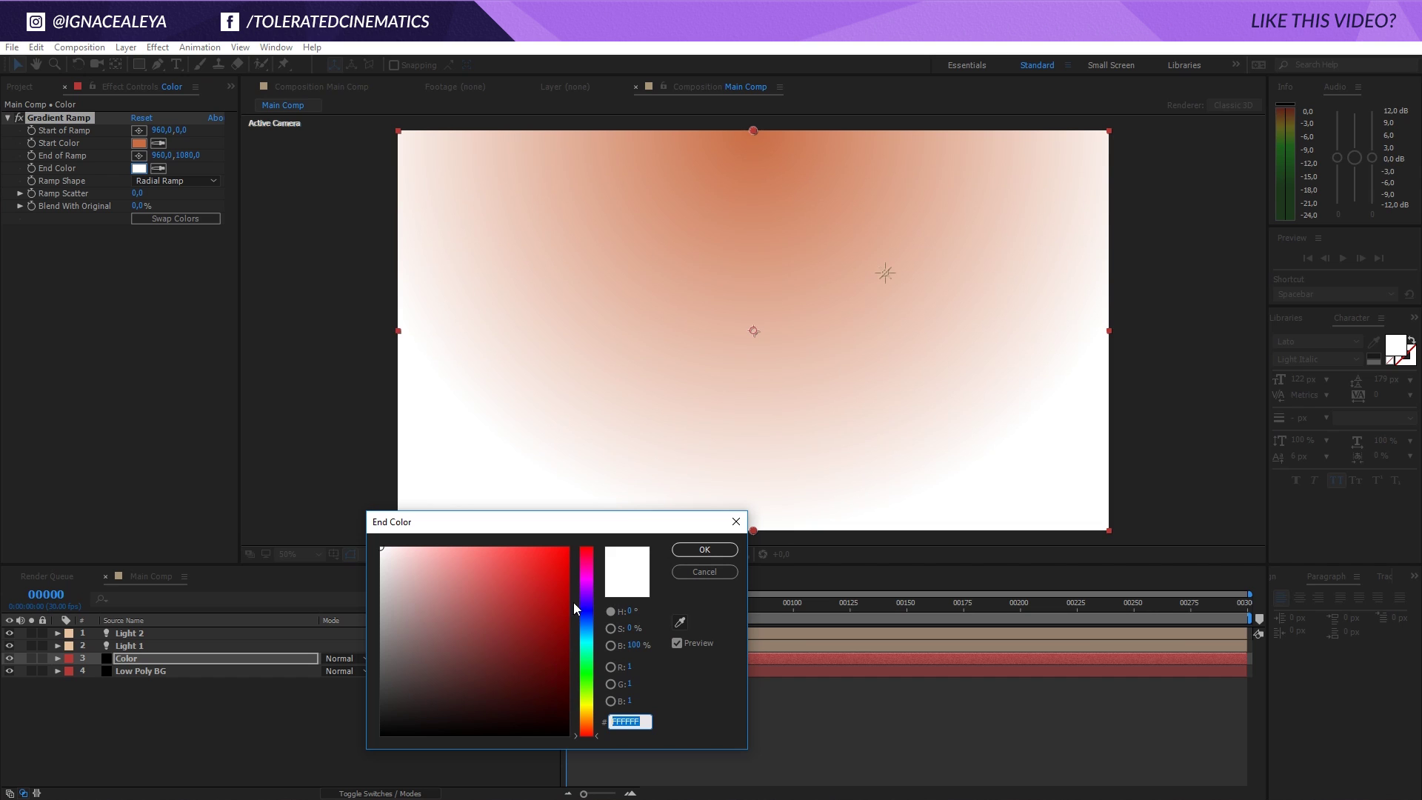
left_click(585, 558)
mouse_move(535, 574)
left_mouse_down()
mouse_move(523, 578)
mouse_move(590, 552)
left_mouse_up()
left_click(589, 561)
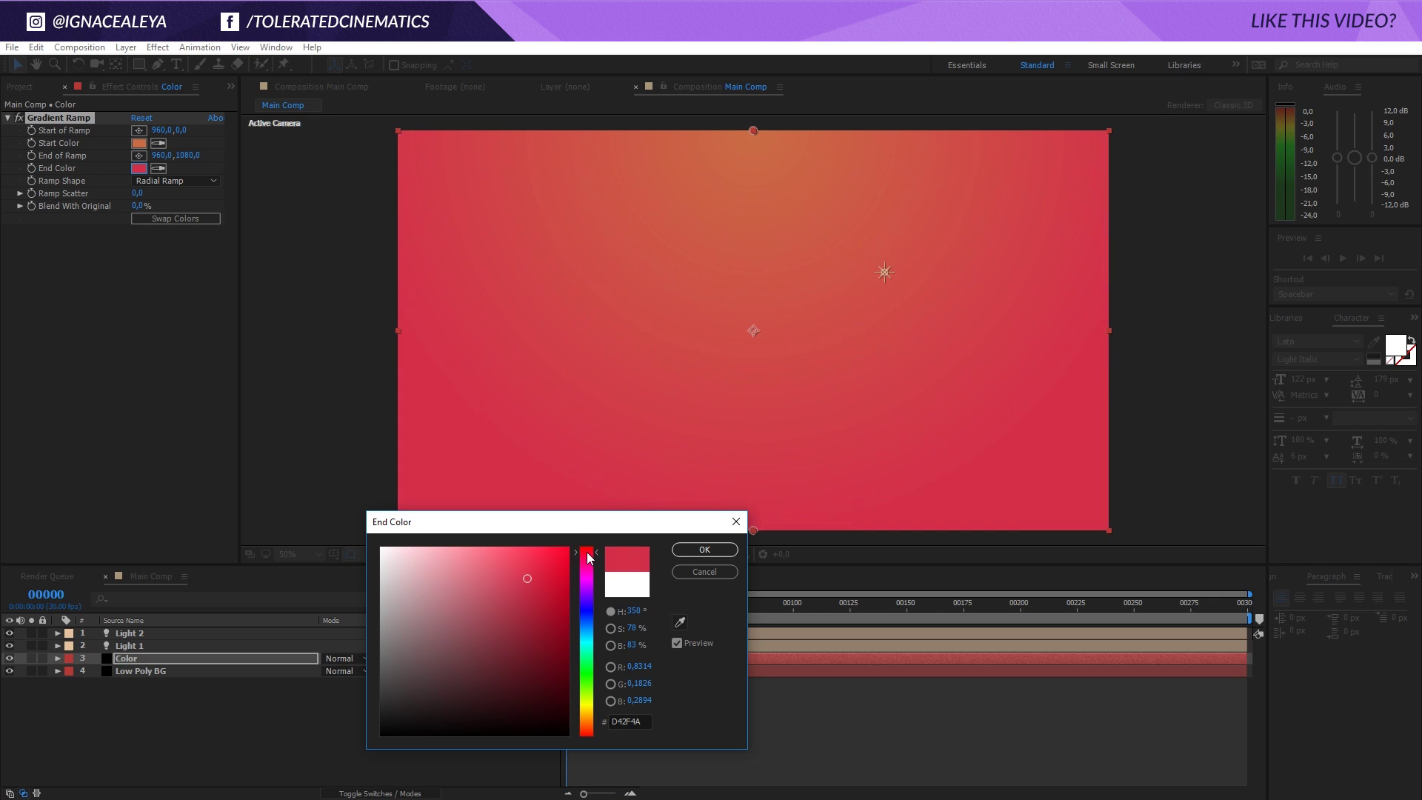
left_click(704, 549)
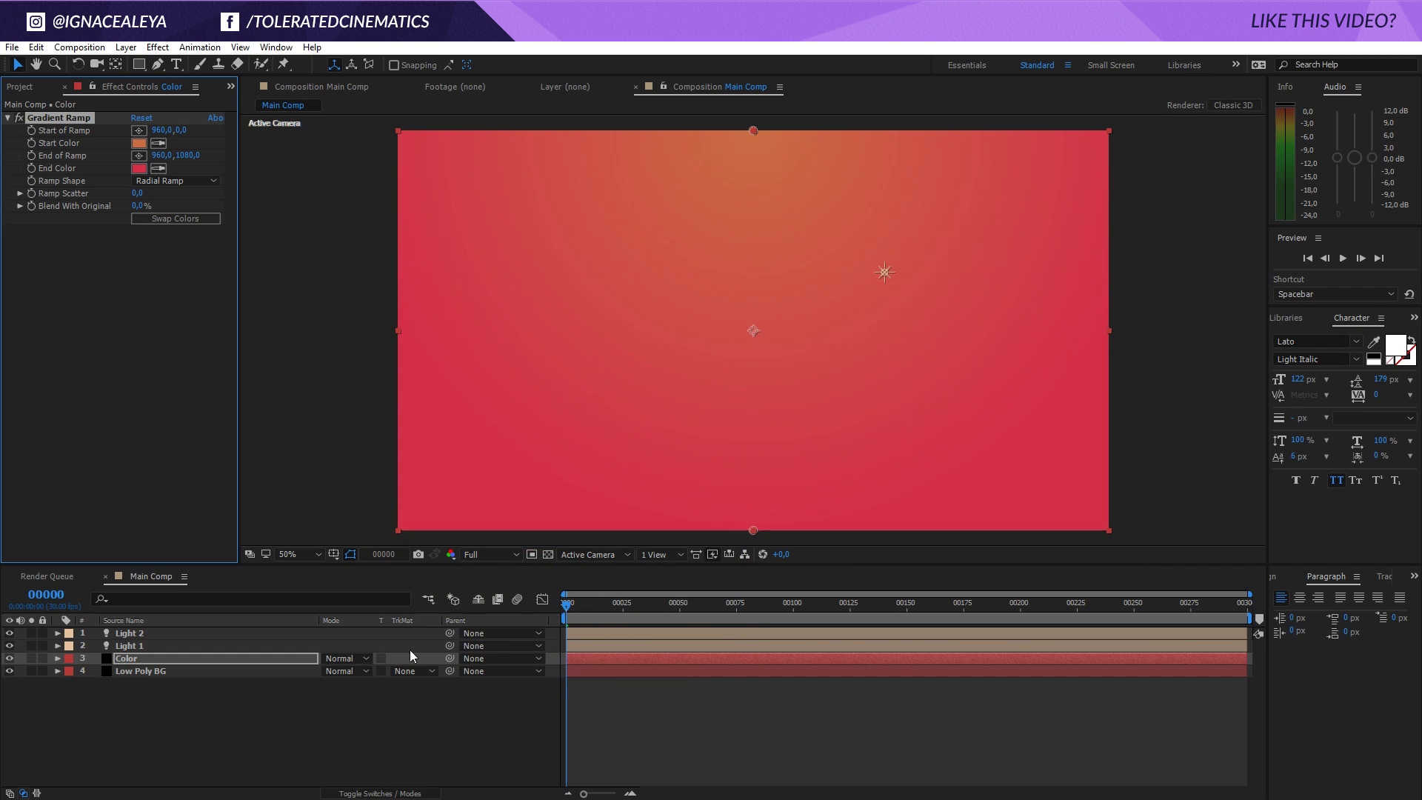
Step: Set the Color layer's blend mode to Overlay, then reveal Light 1's light options
left_click(381, 793)
left_click(381, 794)
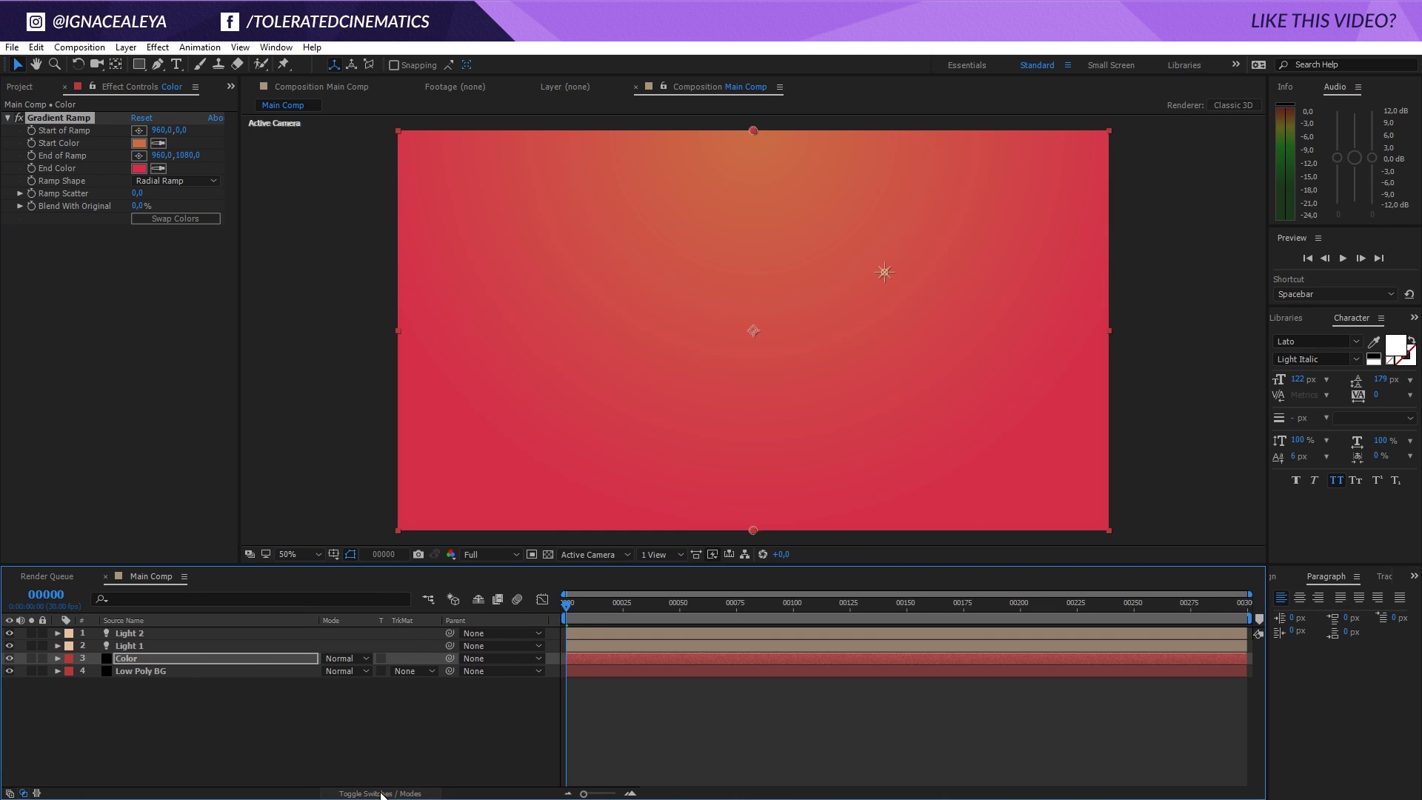
left_click(337, 660)
left_click(420, 428)
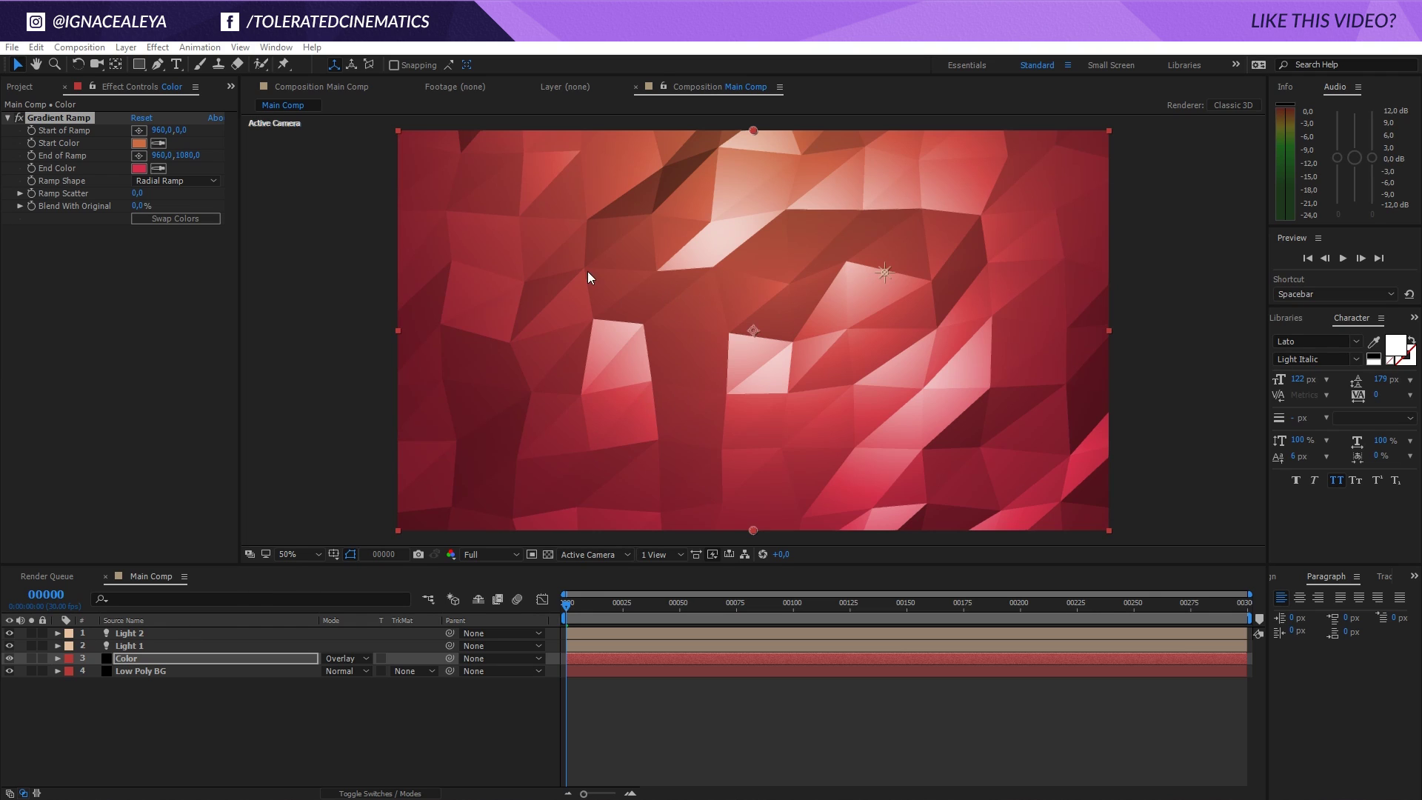
left_click(142, 646)
key("a")
key("a")
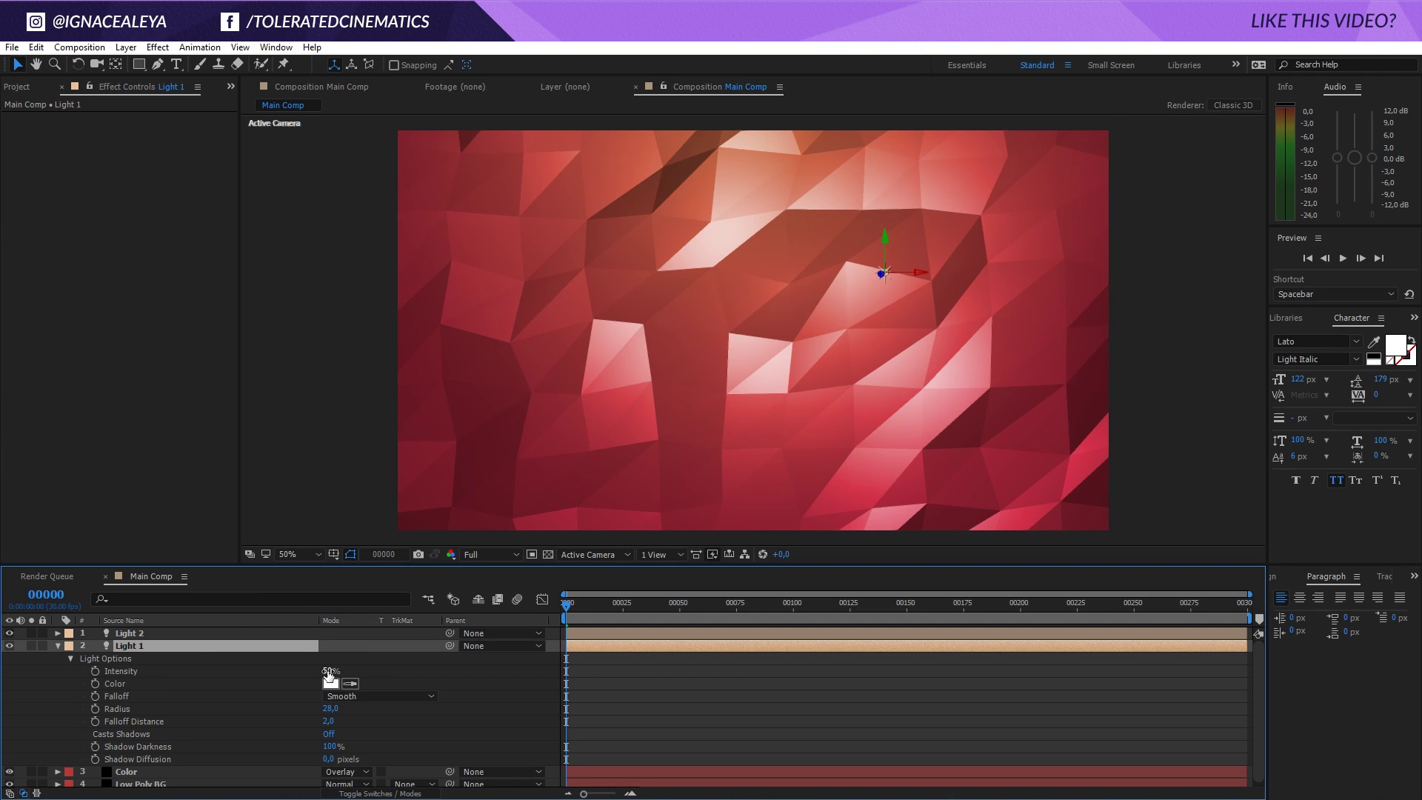
Step: Dim Light 1 to 35% intensity
left_click_drag(327, 670, 263, 670)
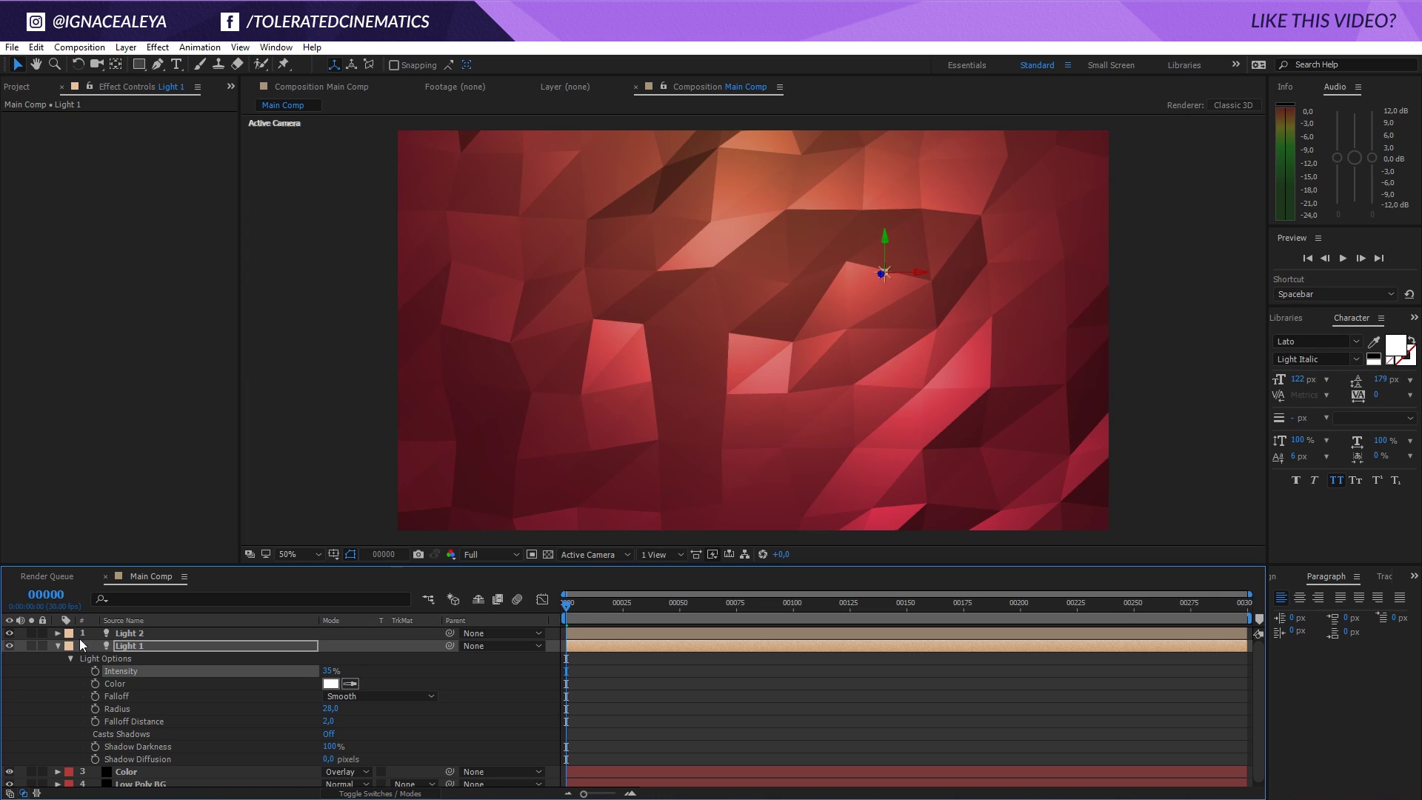
left_click(58, 646)
left_click(150, 672)
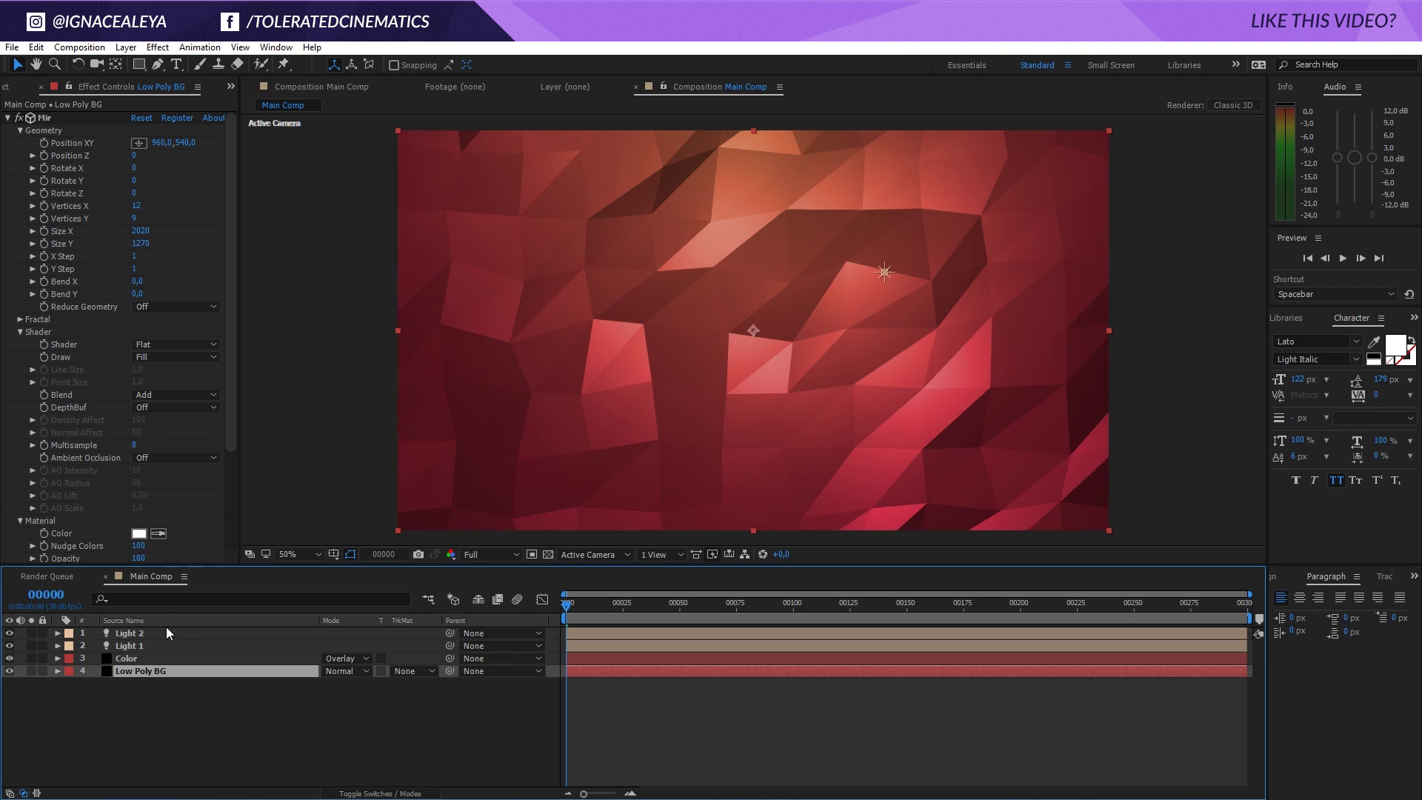
Step: Set the Low Poly BG's Fractal Amplitude Z to 35, after first trying 50
left_click_drag(233, 314, 193, 435)
scroll(20, 353, "up", 3)
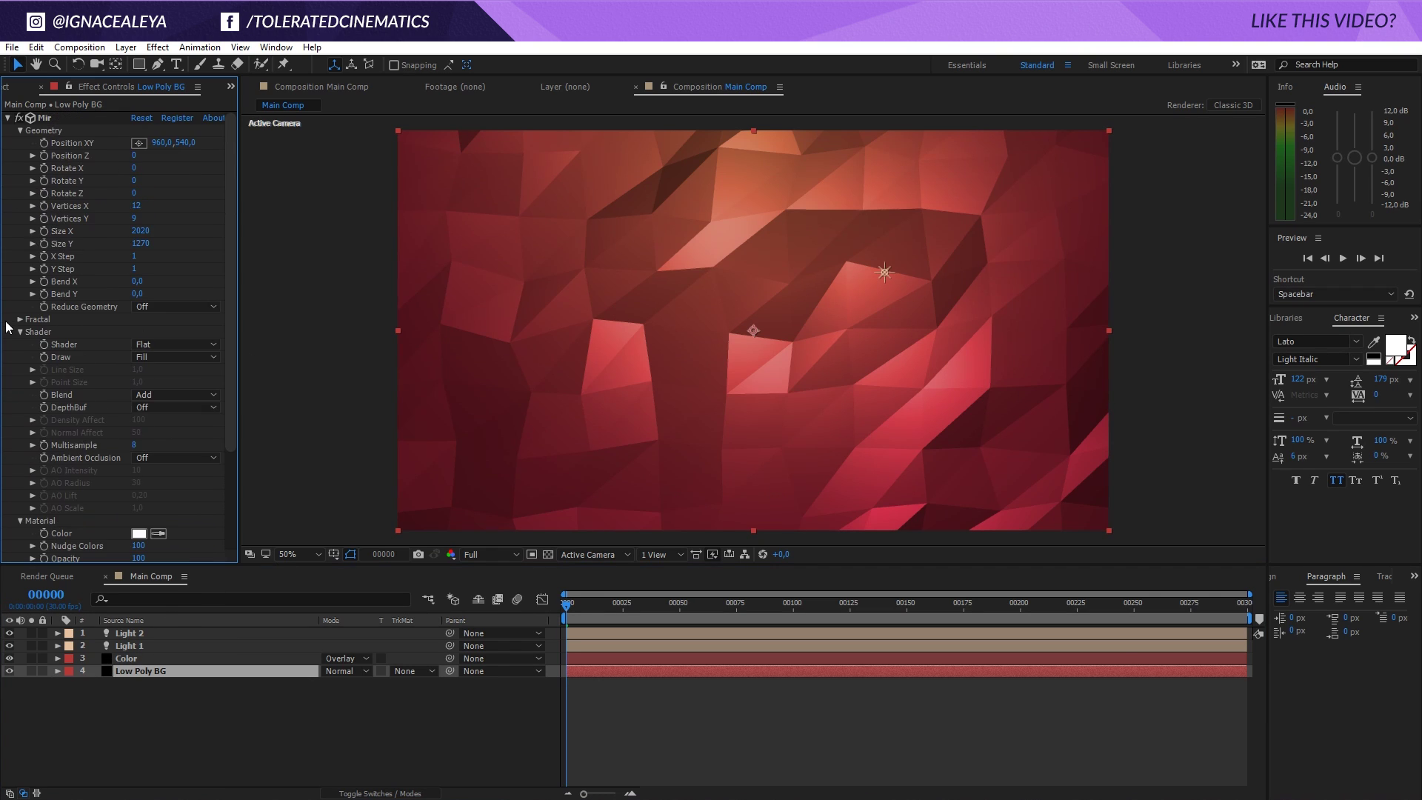
left_click(19, 319)
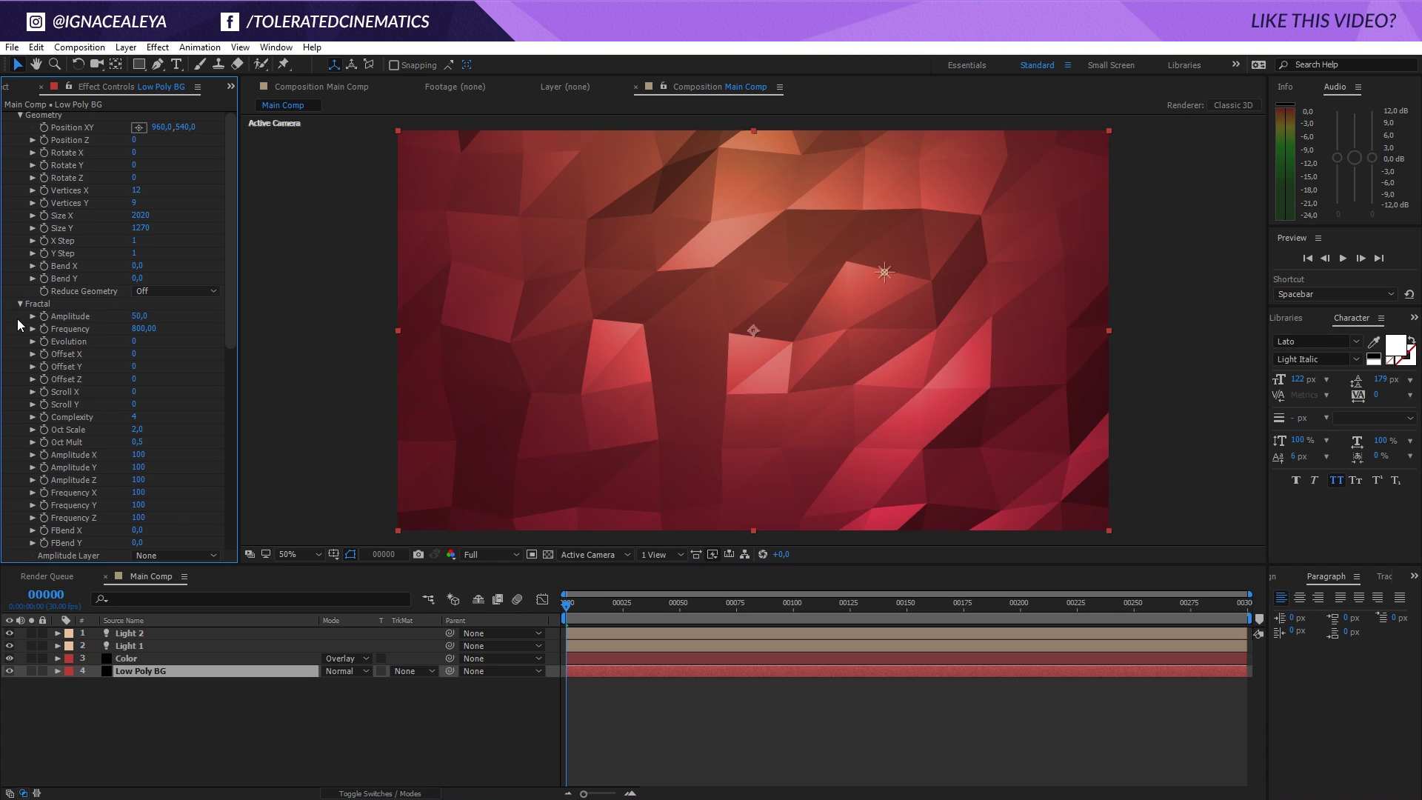
left_click(141, 480)
type("50")
key("Return")
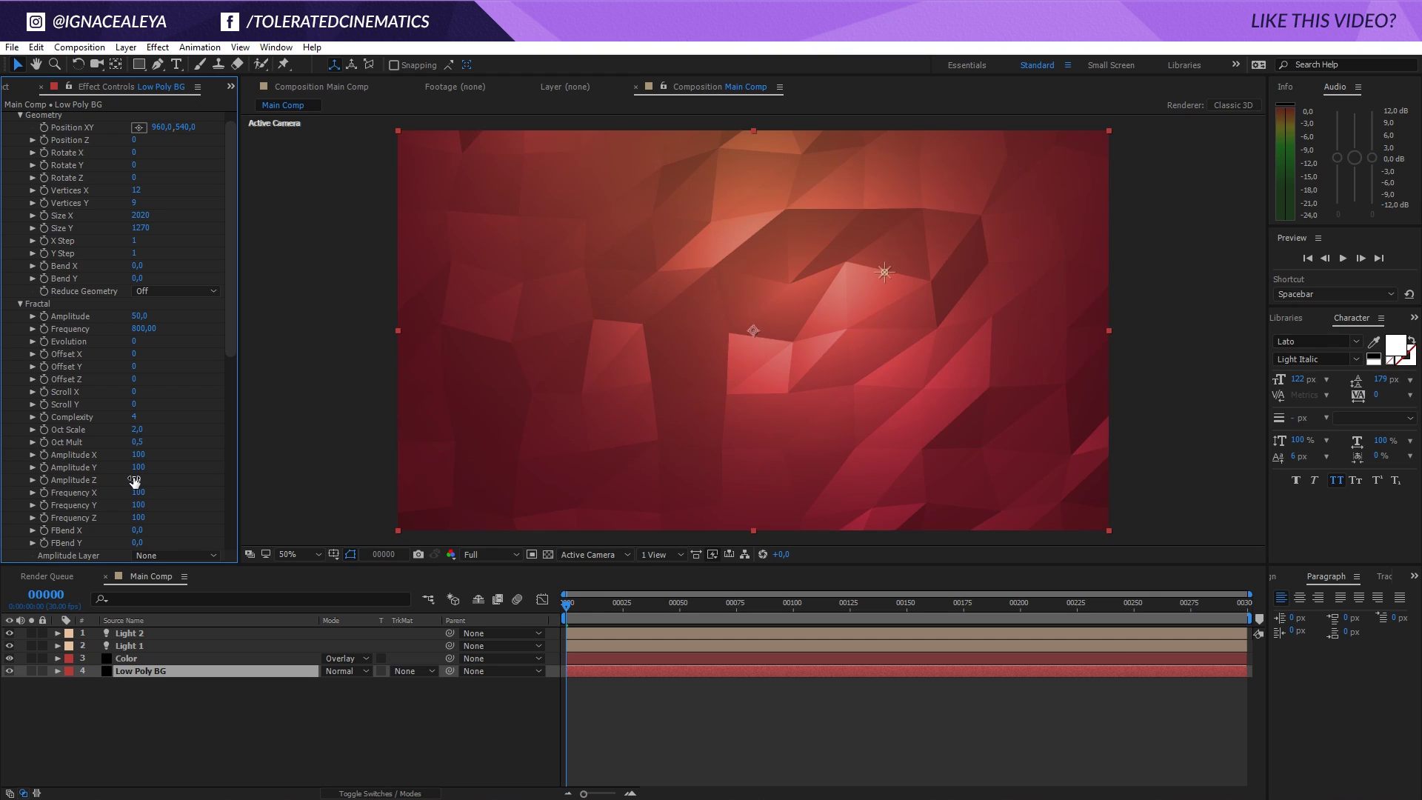
left_click(136, 479)
type("35")
key("Return")
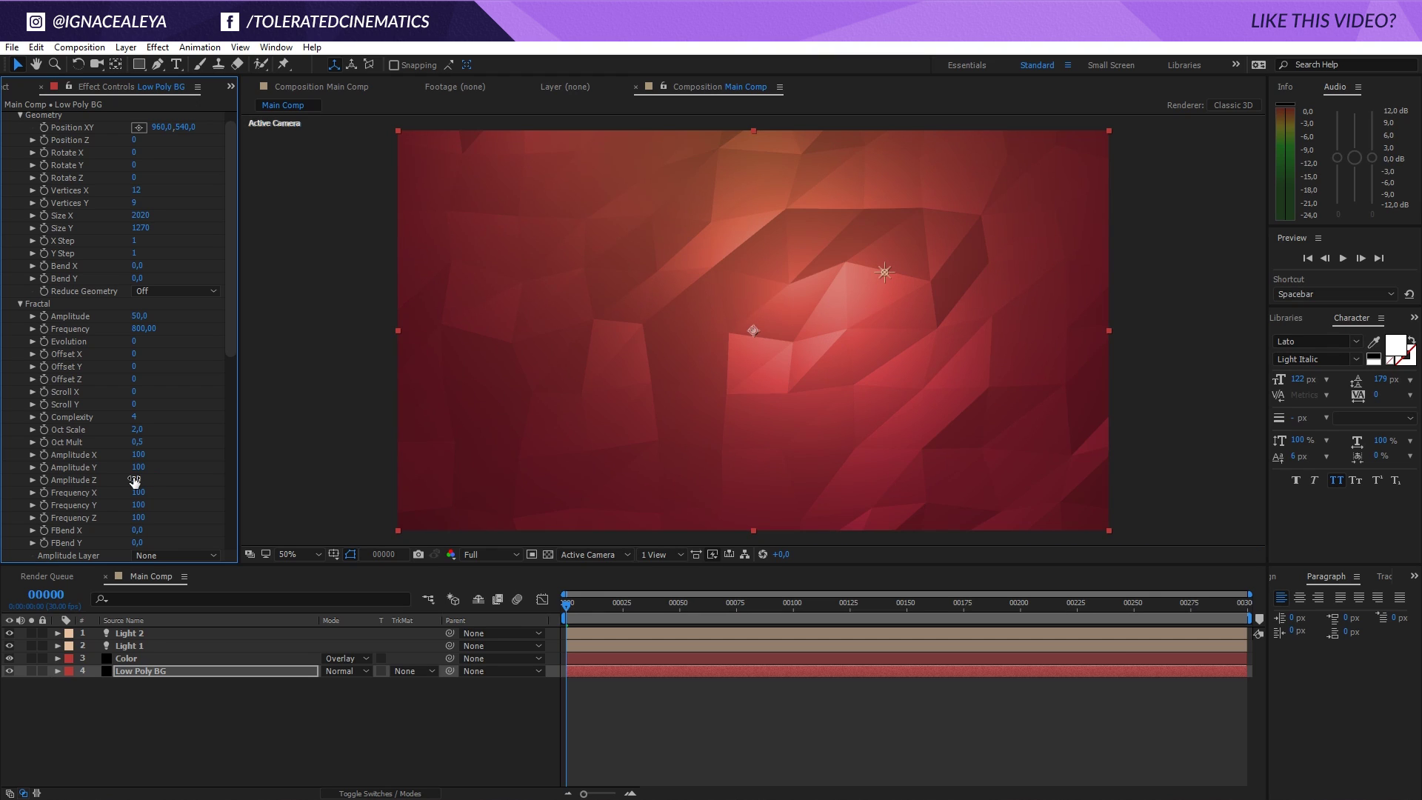
Step: Move Light 2 down and to the left, outside the bottom of the composition
left_click(138, 633)
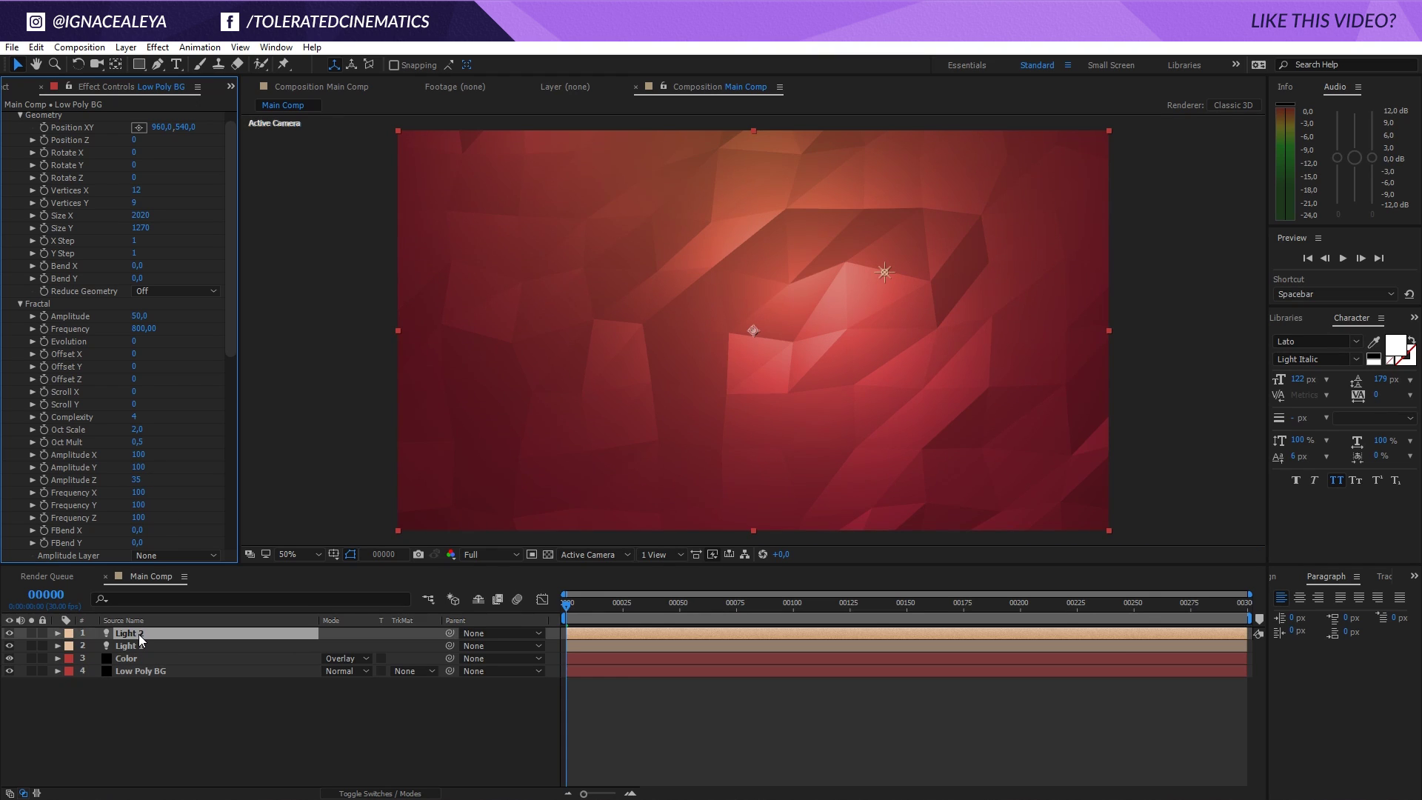
key("comma")
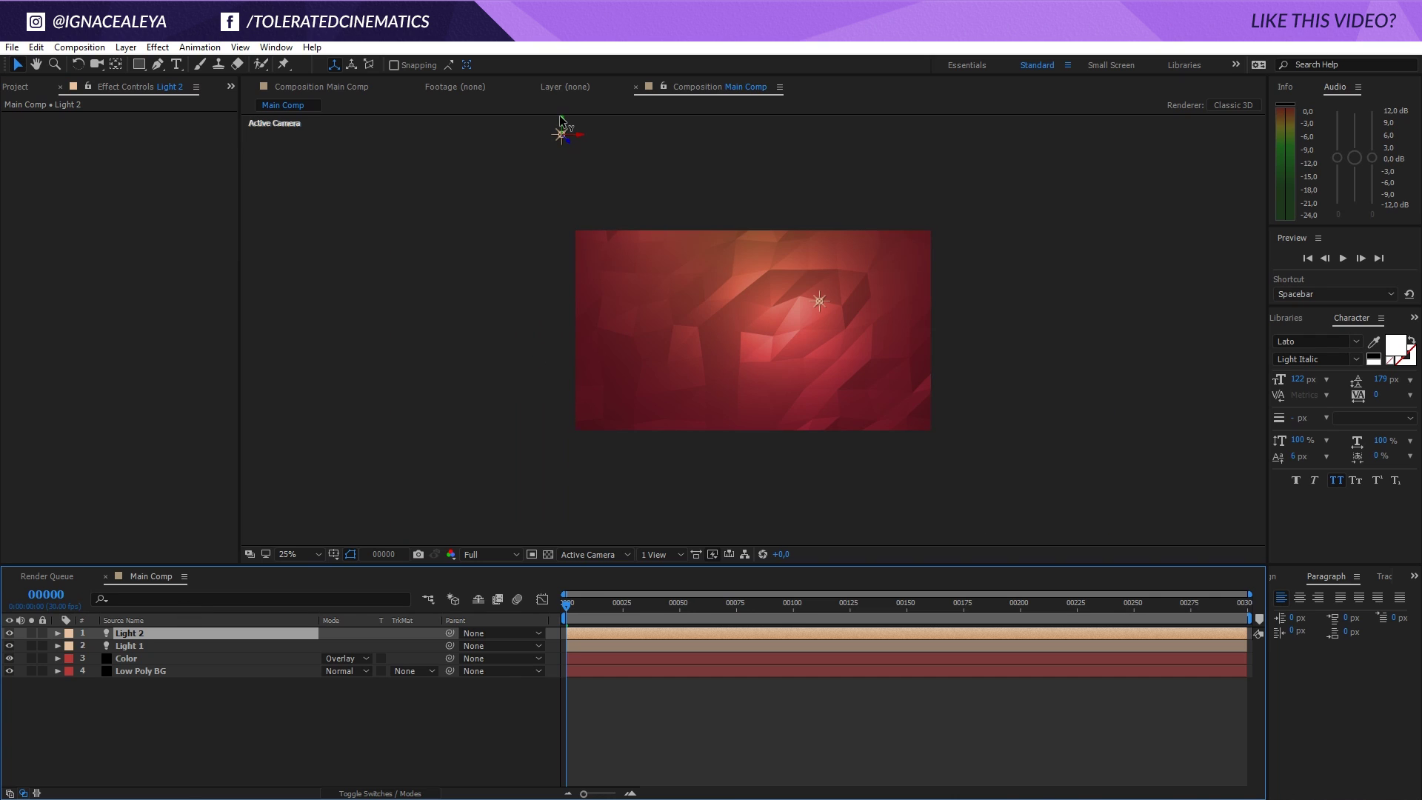
left_click_drag(557, 178, 564, 398)
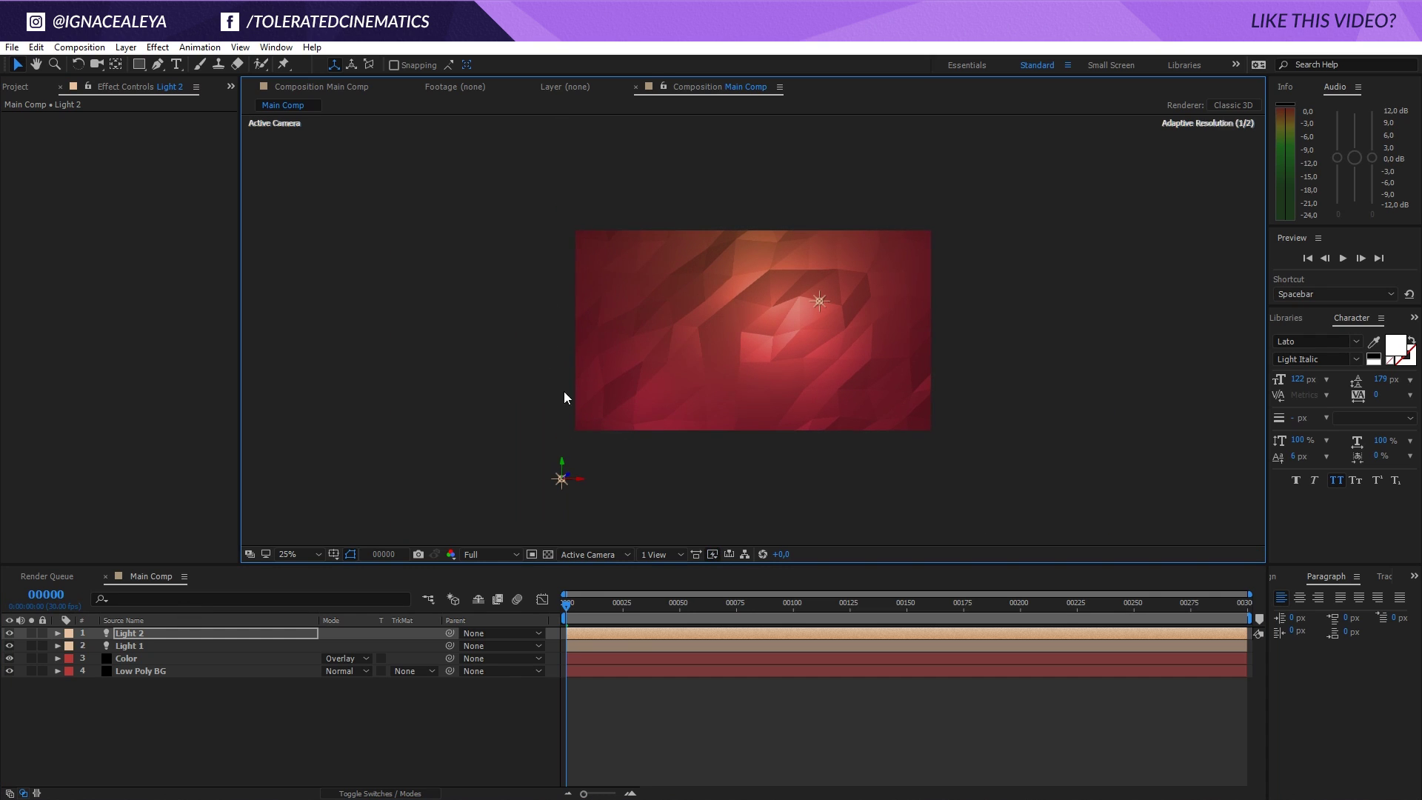
left_click(570, 486)
left_click(562, 480)
left_click_drag(572, 483, 422, 515)
Step: Raise Light 1 higher over the background at 50% view zoom
key("period")
key("period")
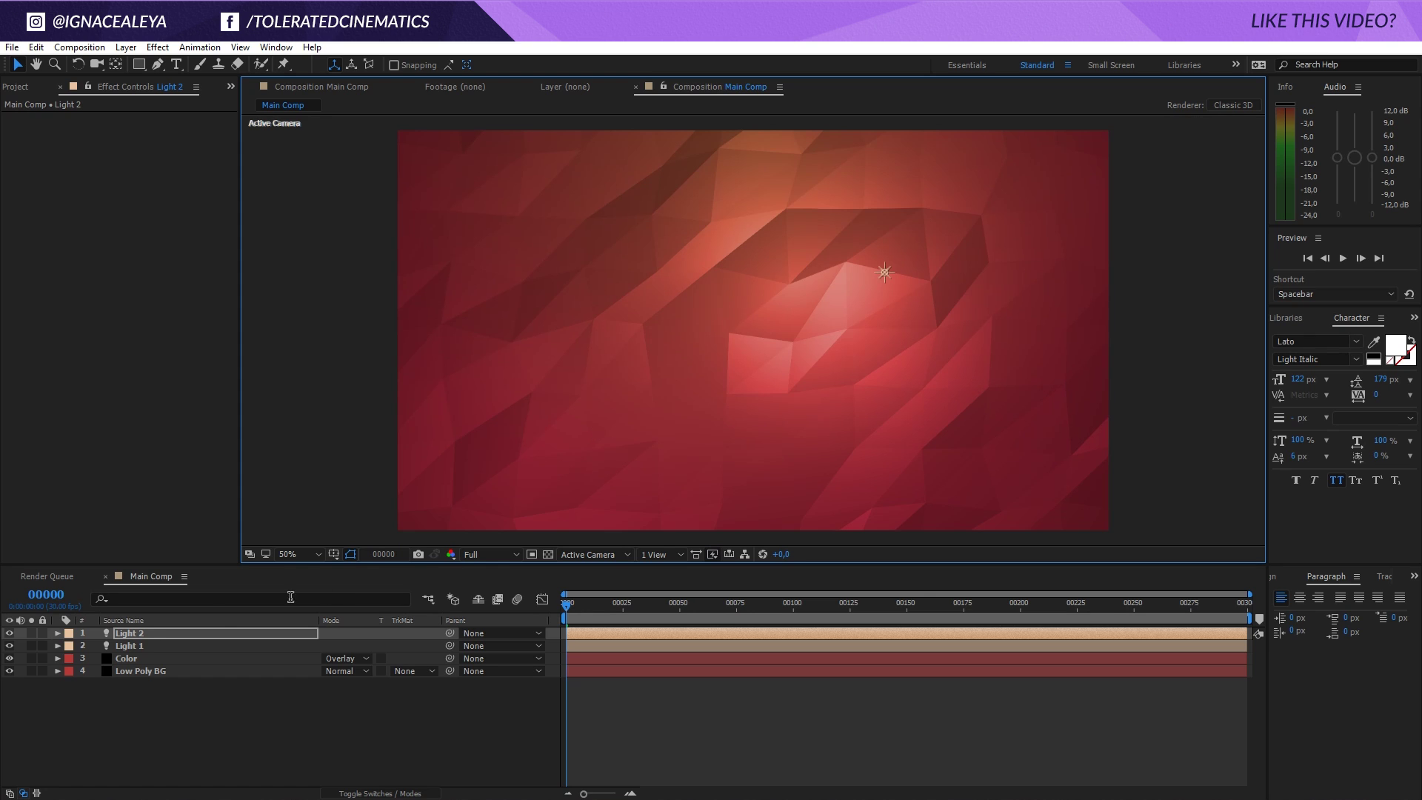
left_click(127, 646)
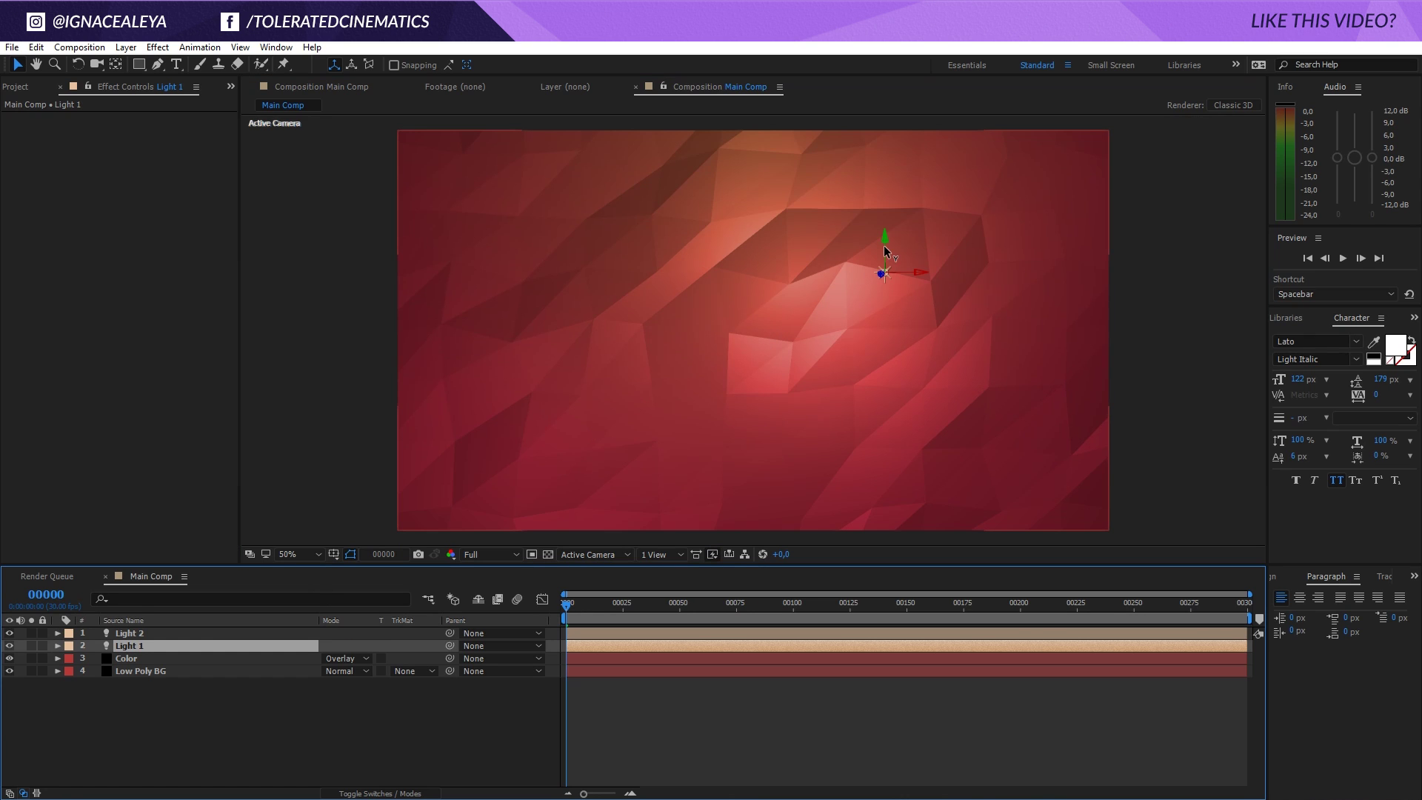
left_click_drag(880, 277, 1174, 131)
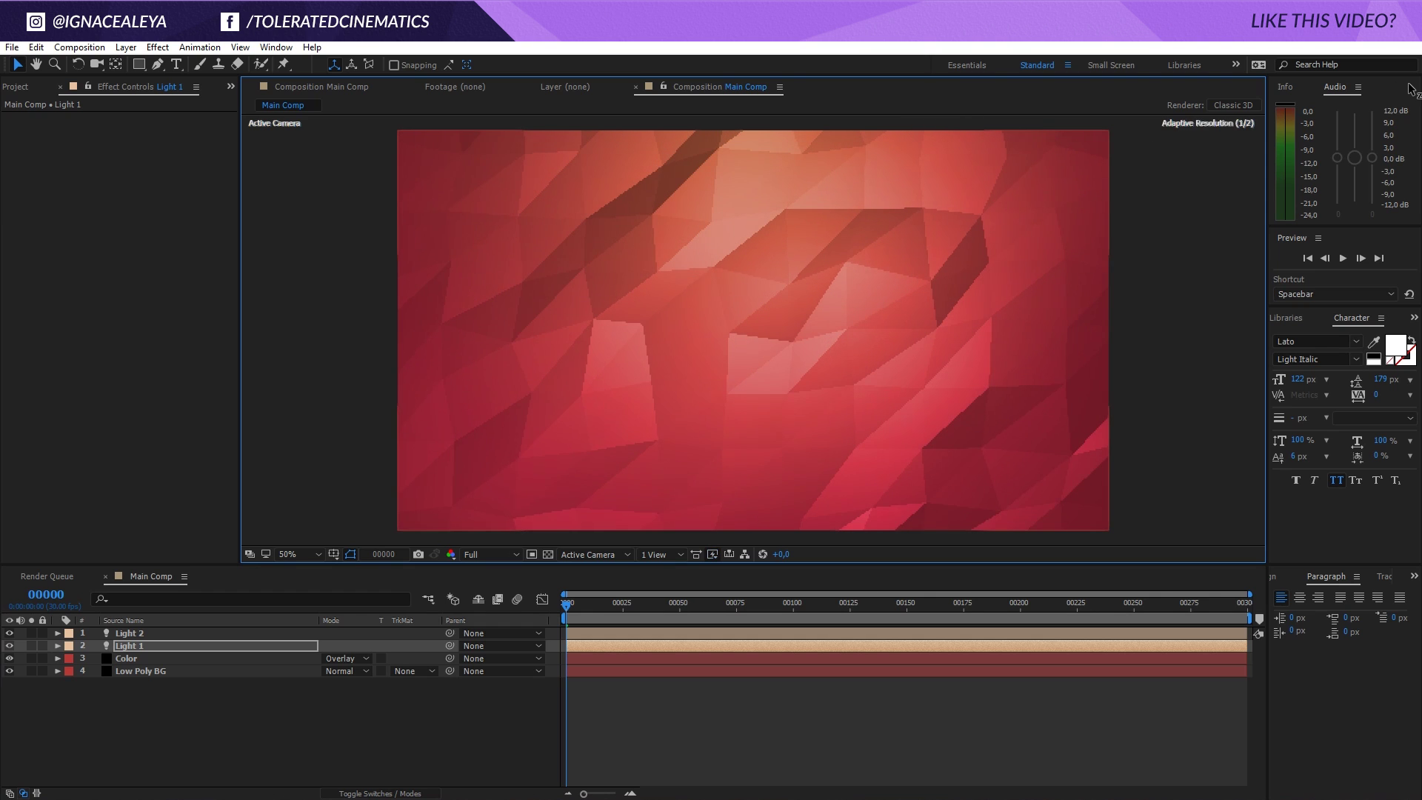
Step: Change the Color layer's gradient start colour to muted orange BE5E34
left_click(119, 658)
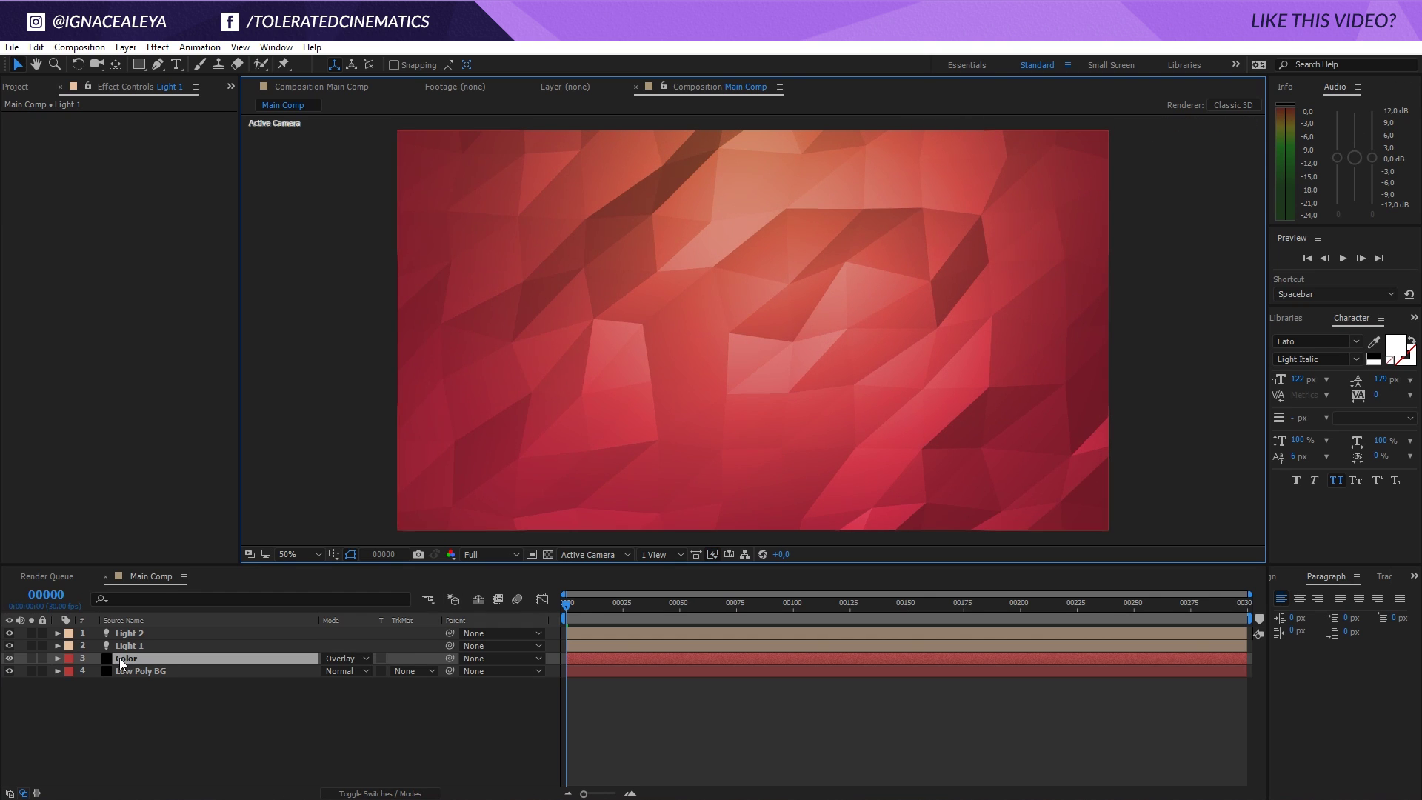
left_click(139, 144)
left_click(535, 590)
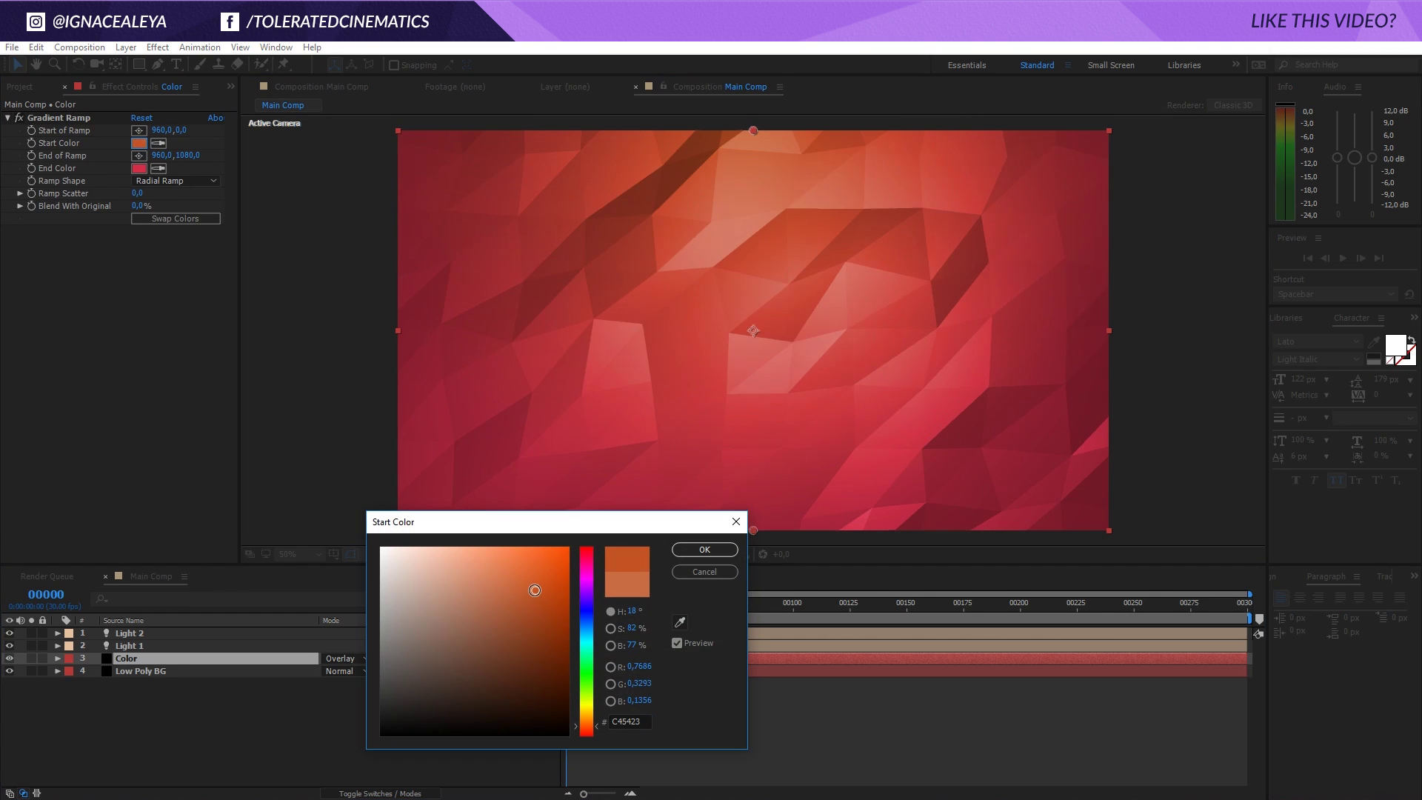
left_click_drag(535, 590, 517, 595)
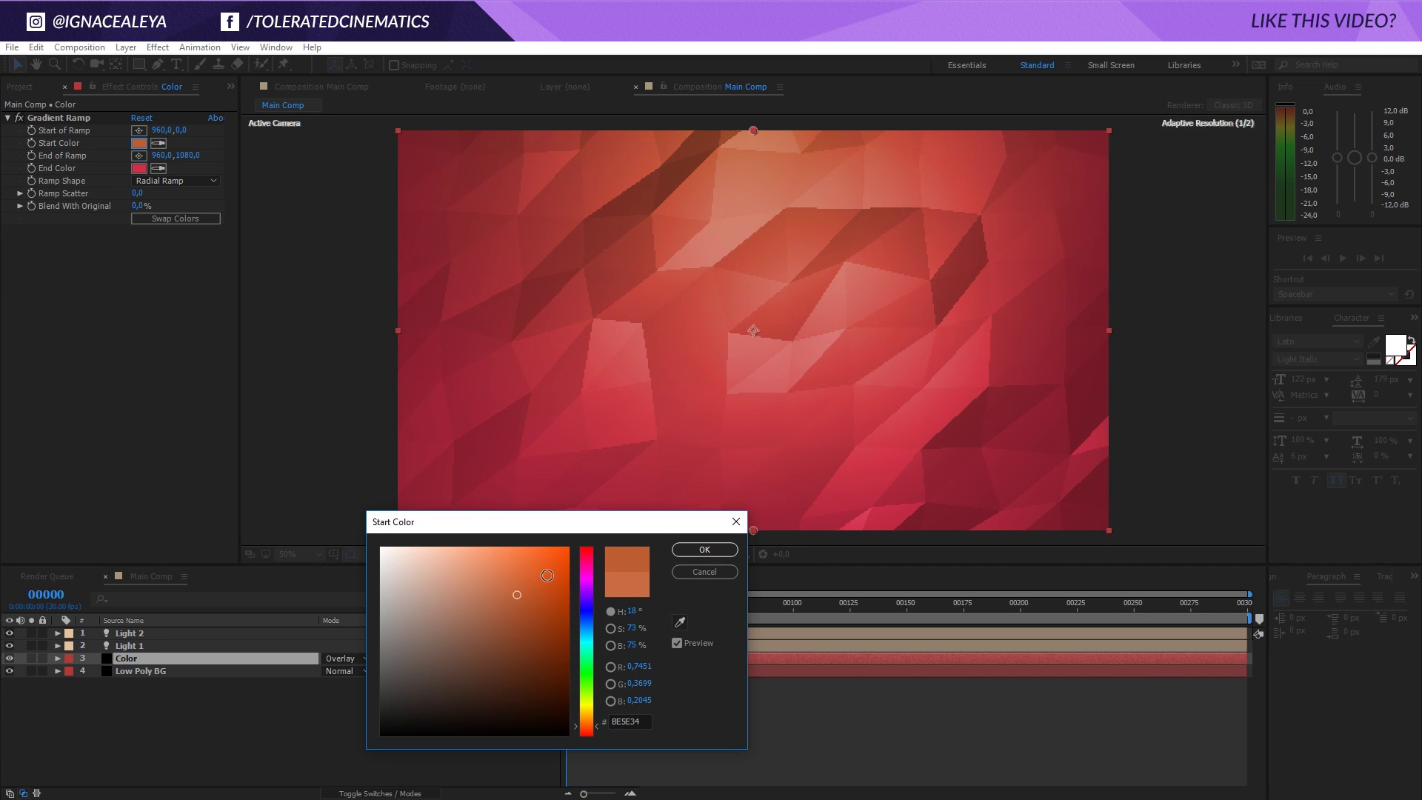
left_click(696, 552)
Step: Lower the Low Poly BG's Material Specular to 60, after trying 75 and 50
left_click(160, 671)
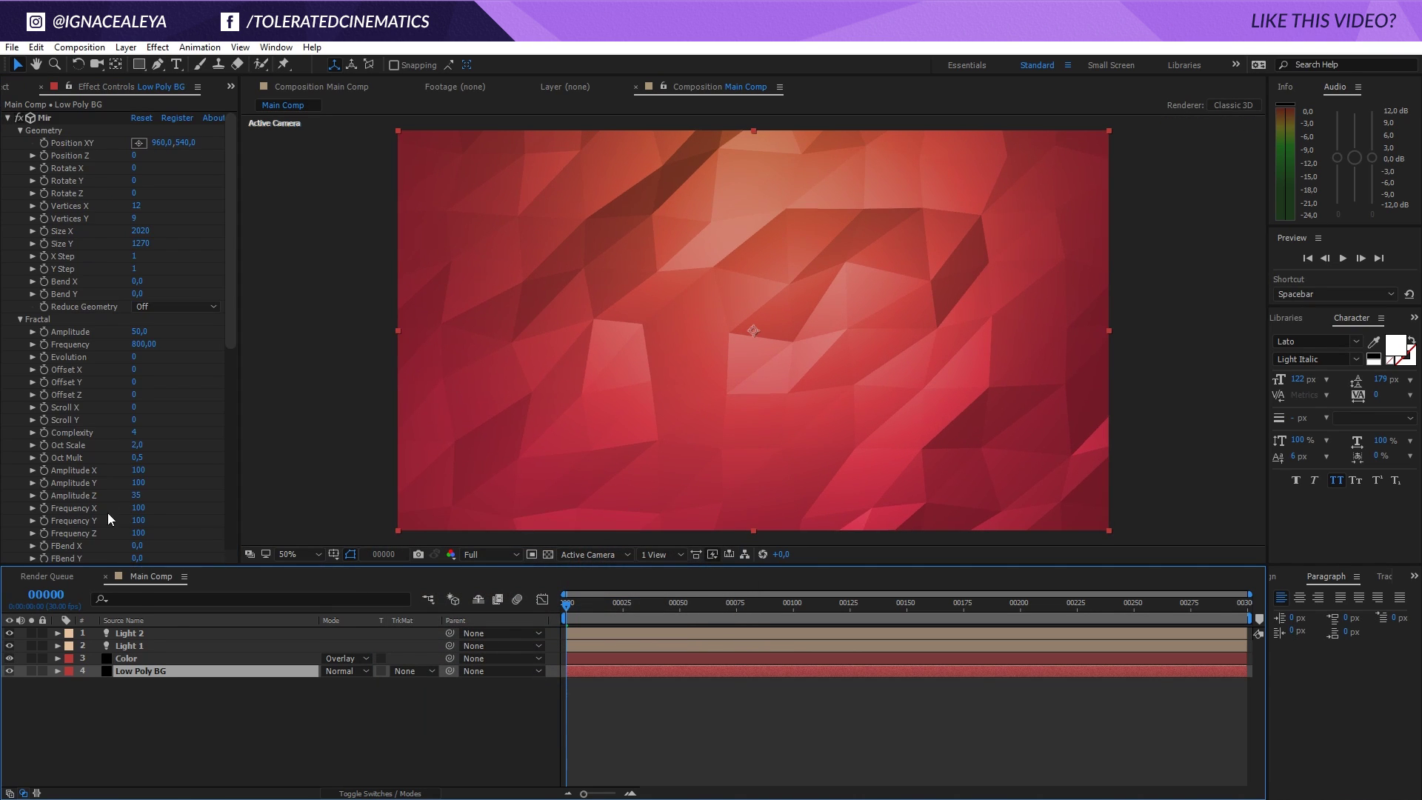
scroll(96, 496, "down", 5)
scroll(74, 482, "down", 4)
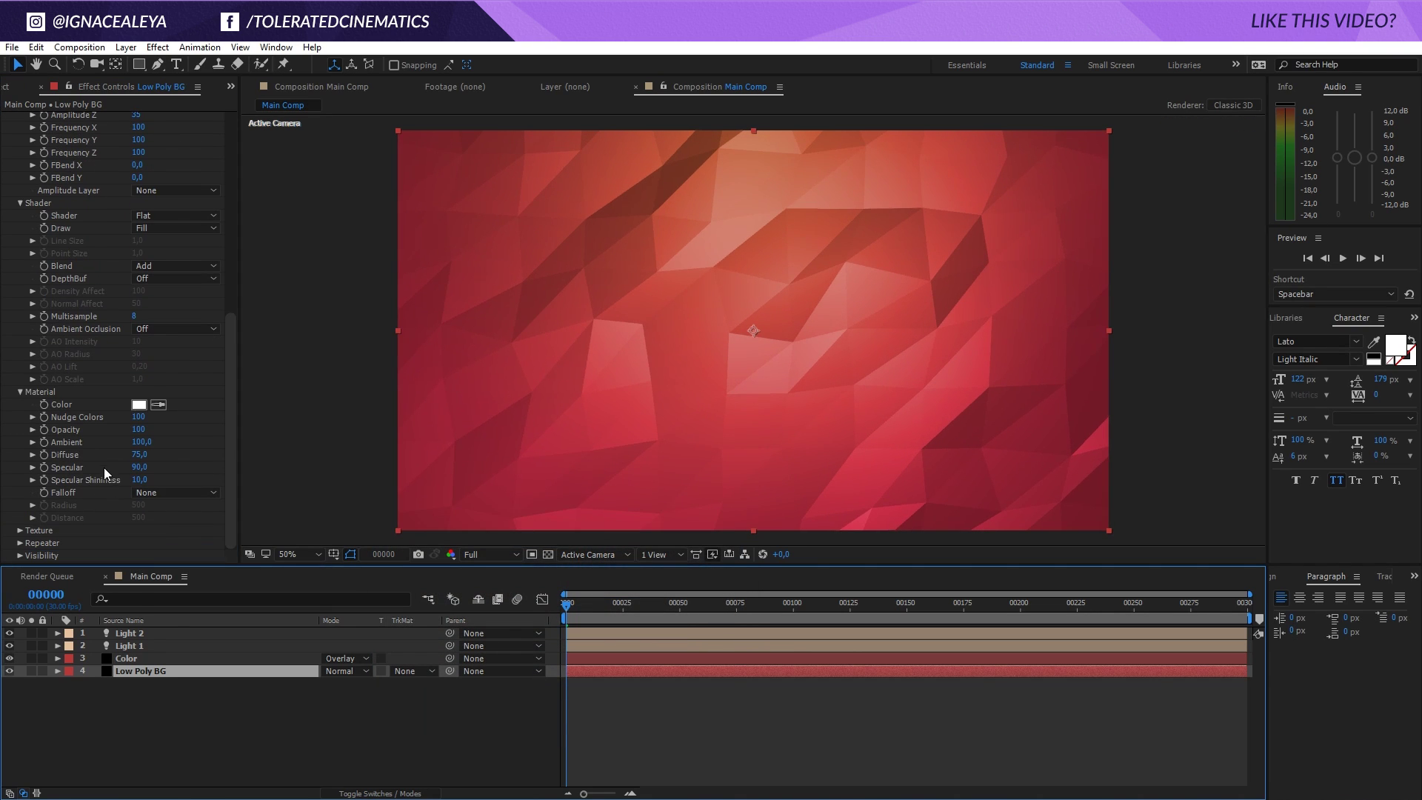
left_click(139, 467)
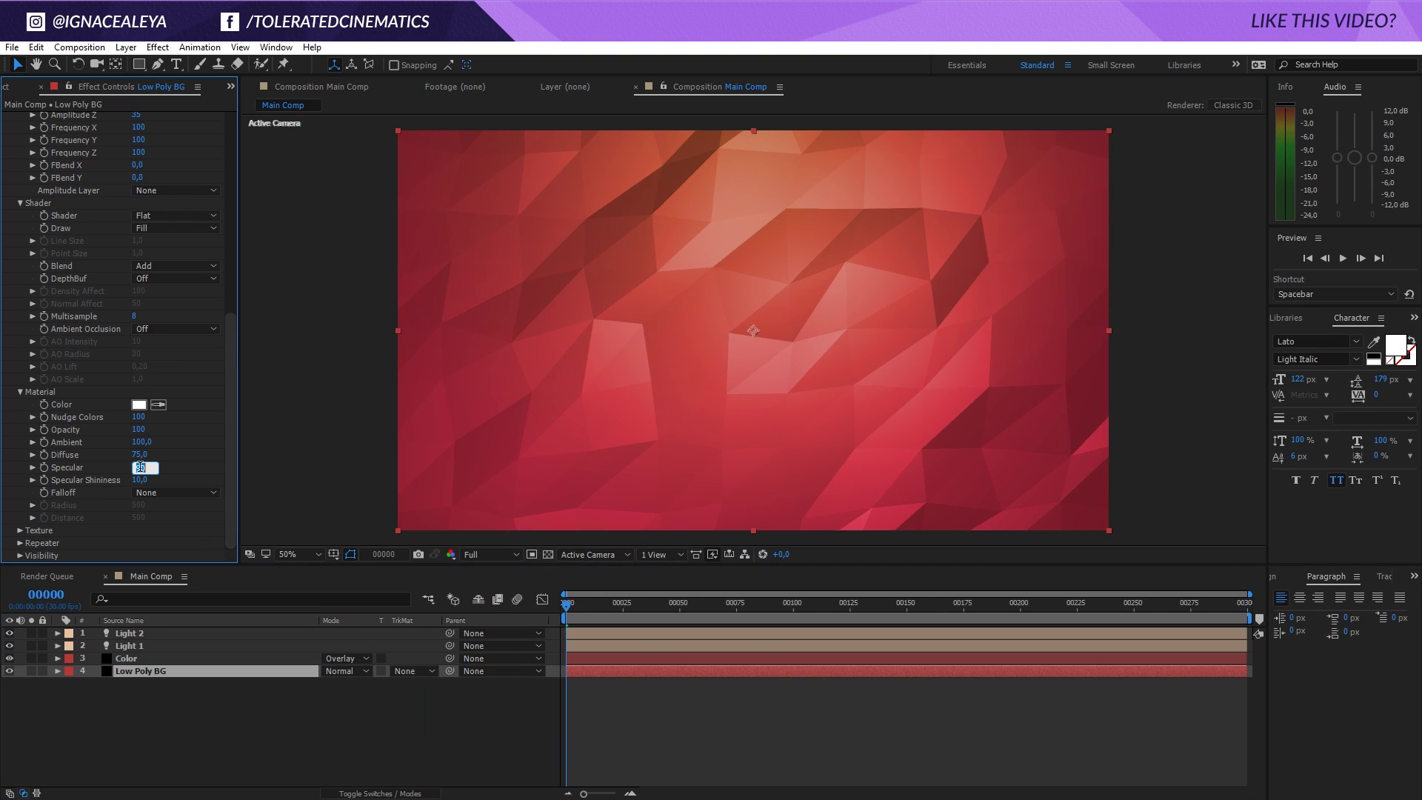
type("75")
key("Return")
left_click(139, 468)
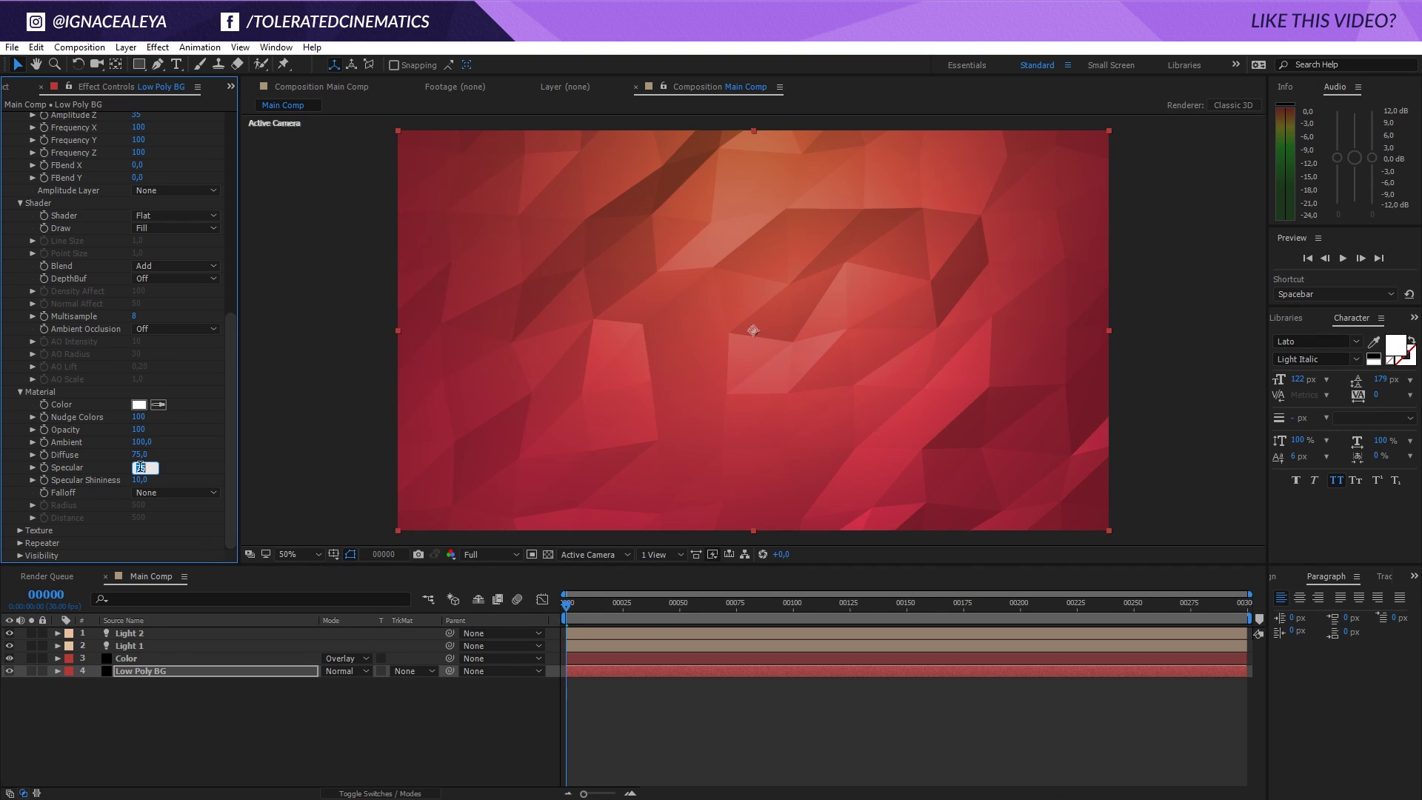
type("50")
key("Return")
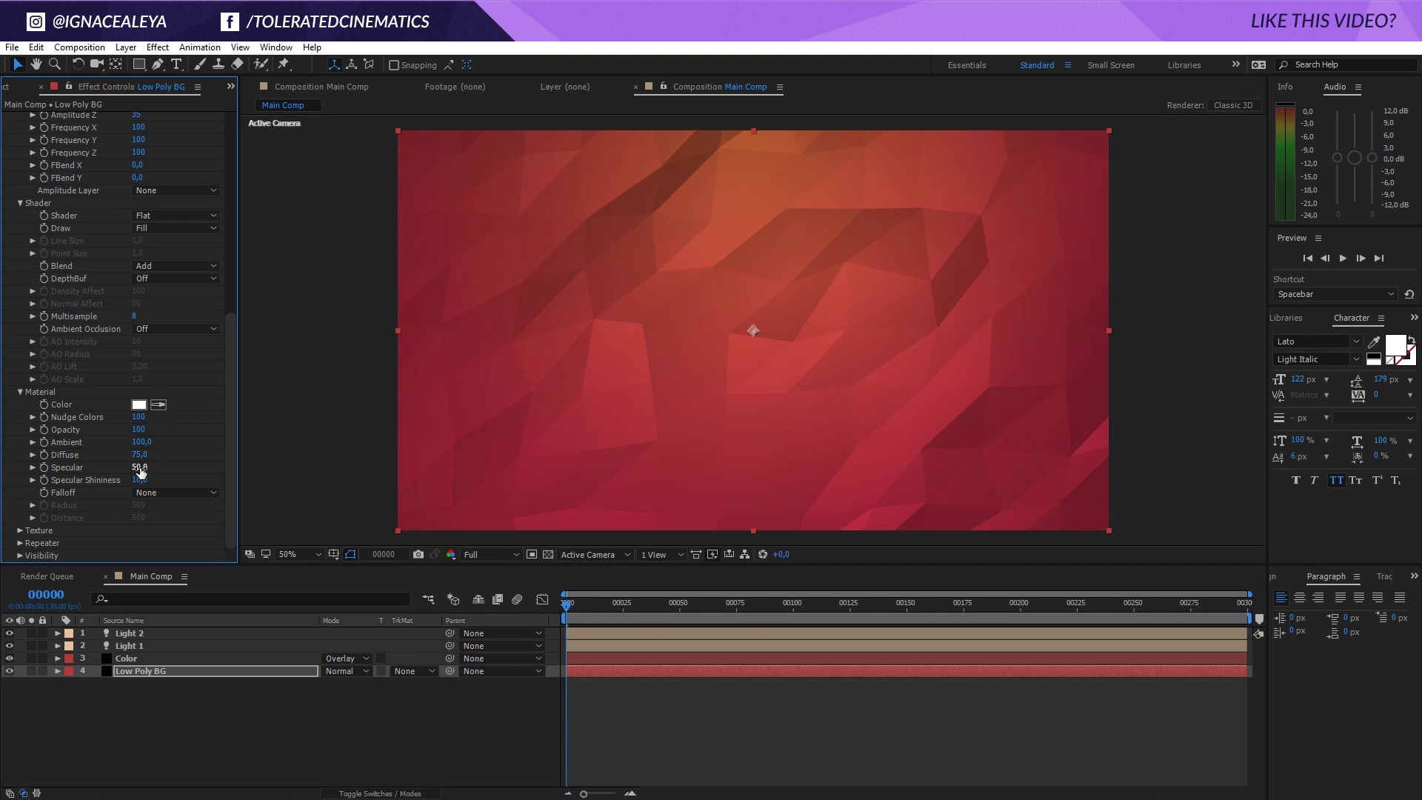
left_click(140, 467)
type("60")
key("Return")
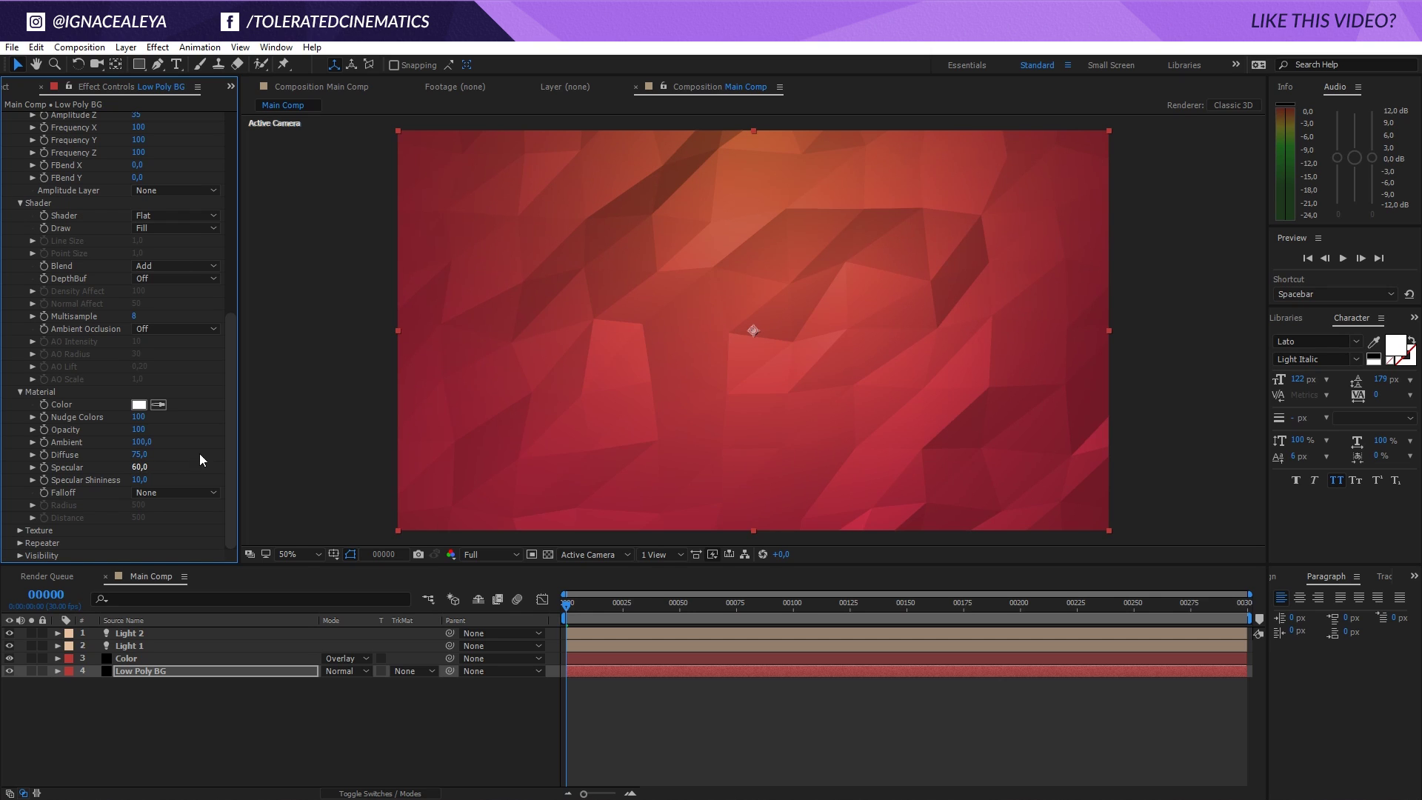
left_click_drag(228, 441, 247, 283)
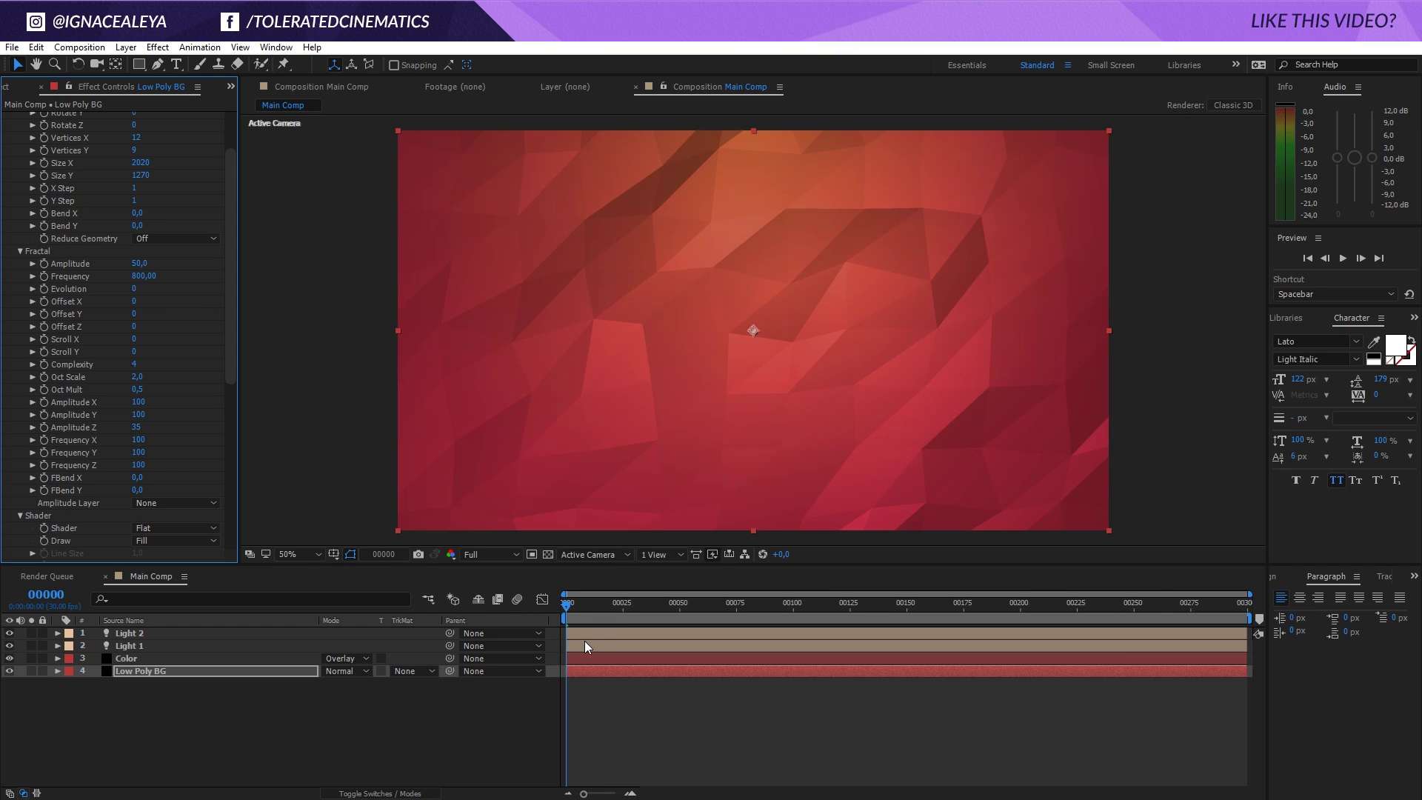
Step: Keyframe Evolution from 0 at the first frame to 164 at the last frame
key("space")
key("space")
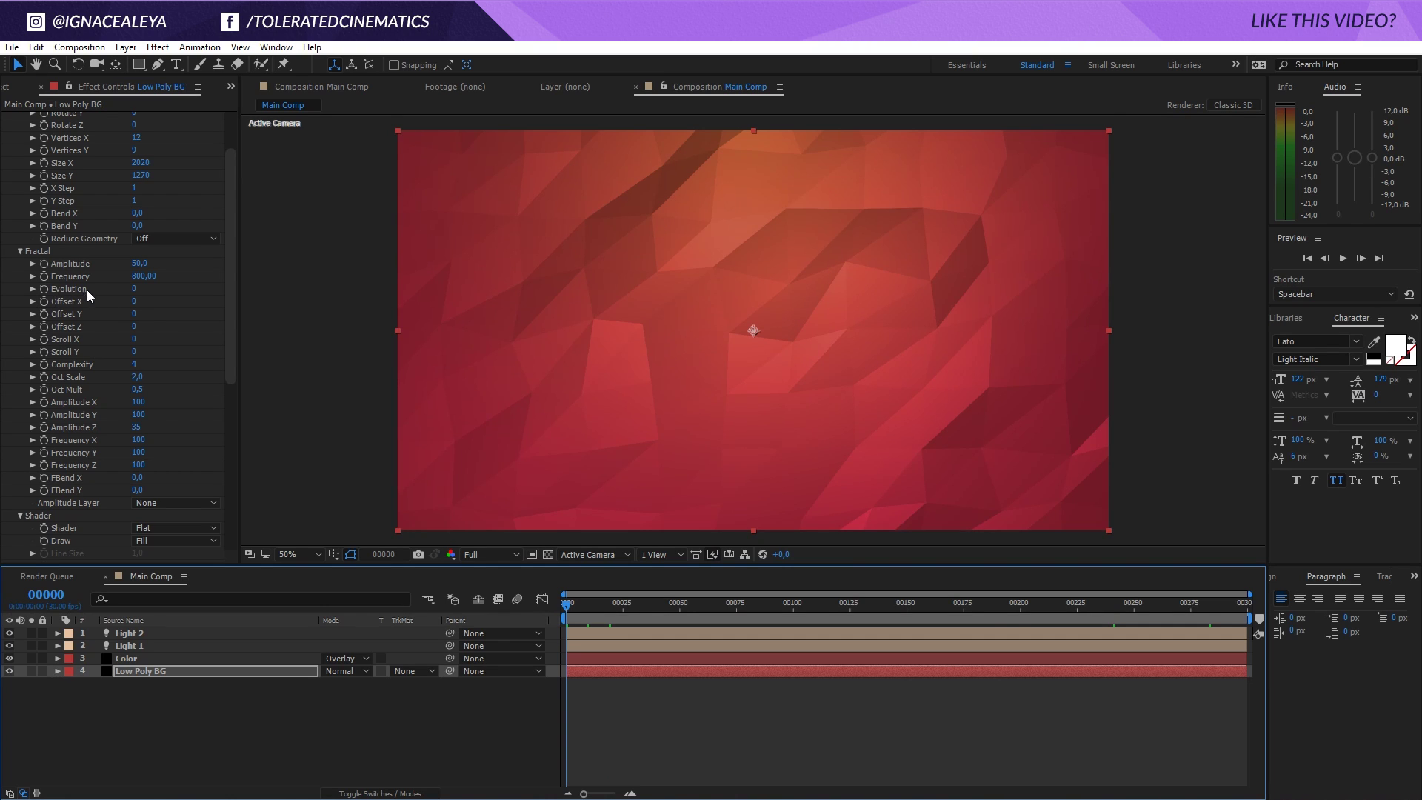
left_click(44, 289)
left_click(592, 603)
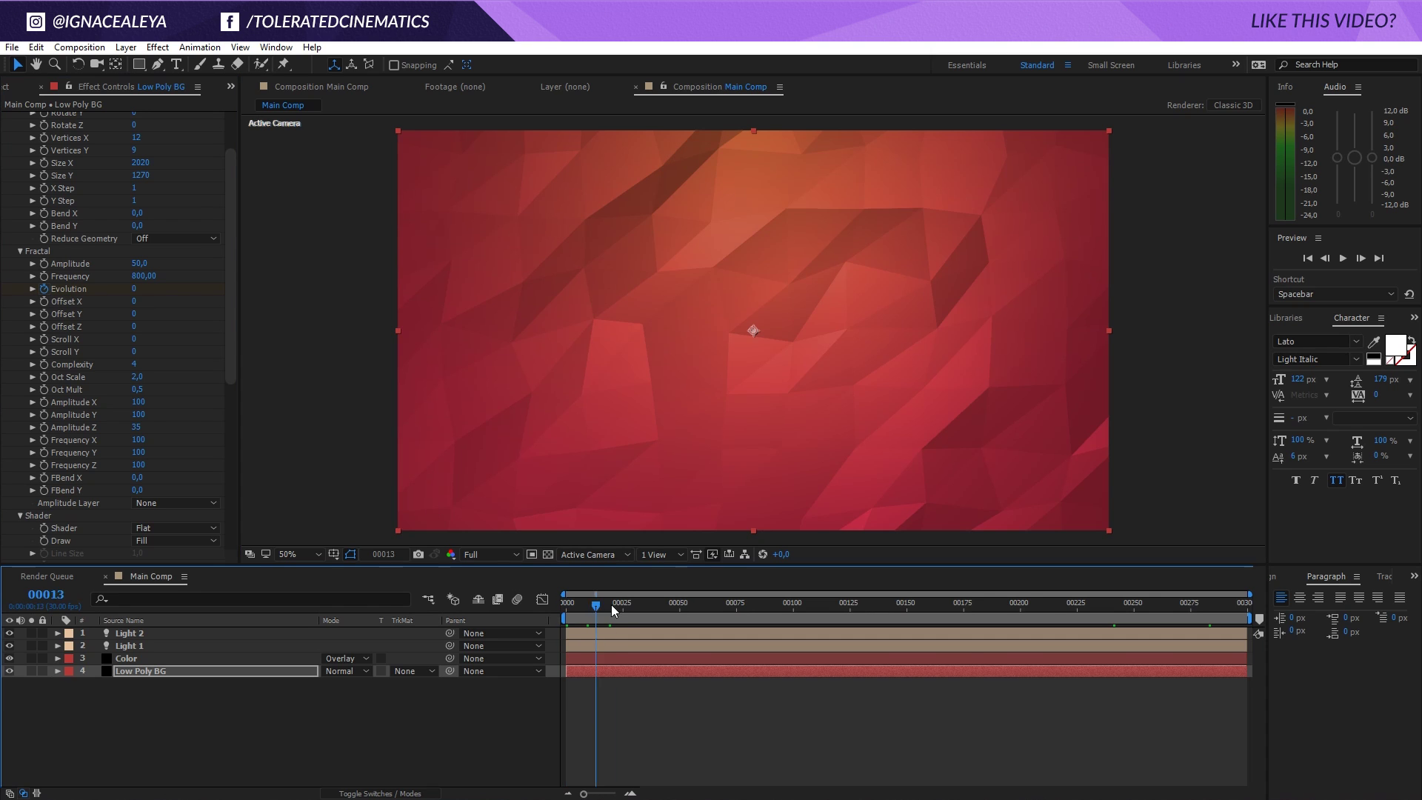
key("End")
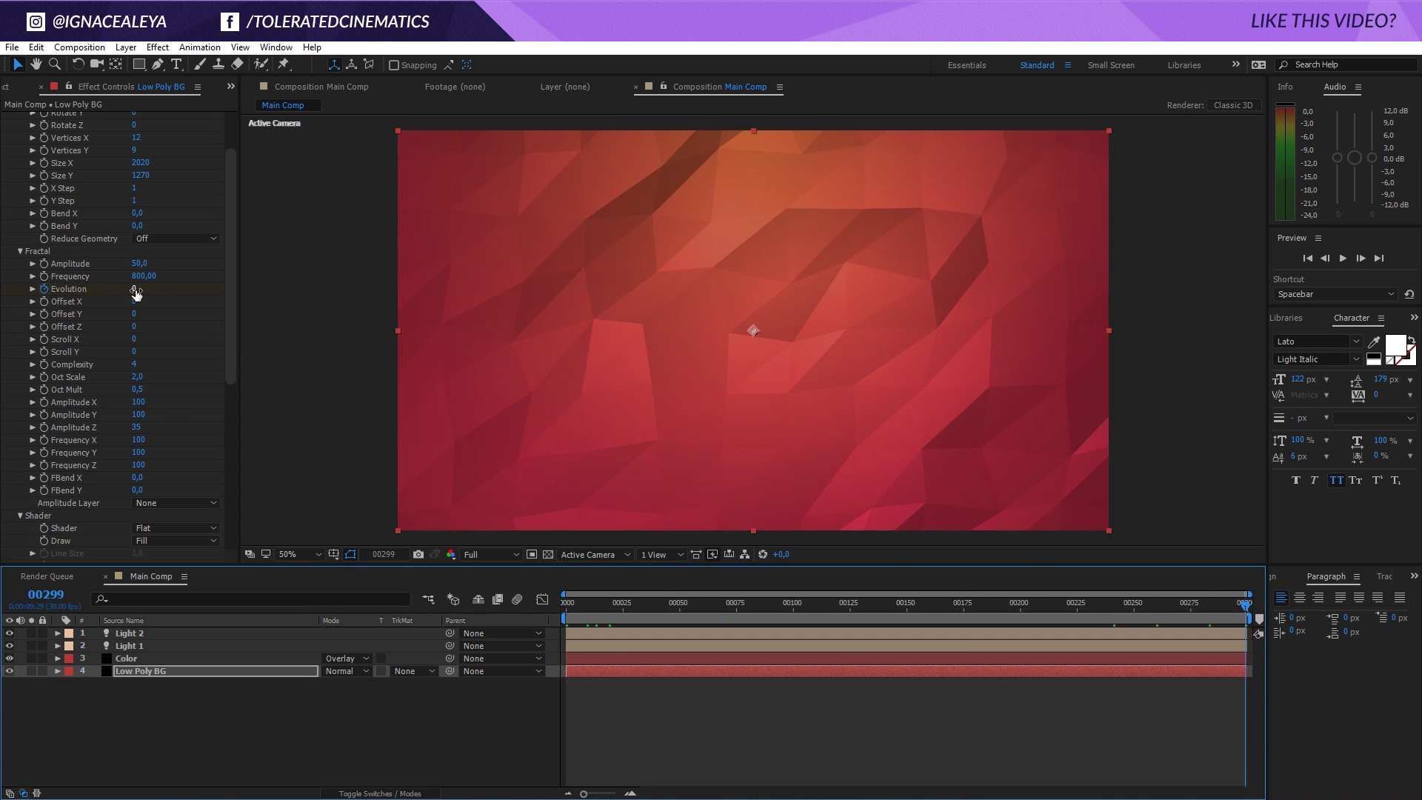
left_click_drag(137, 294, 245, 294)
left_click(631, 696)
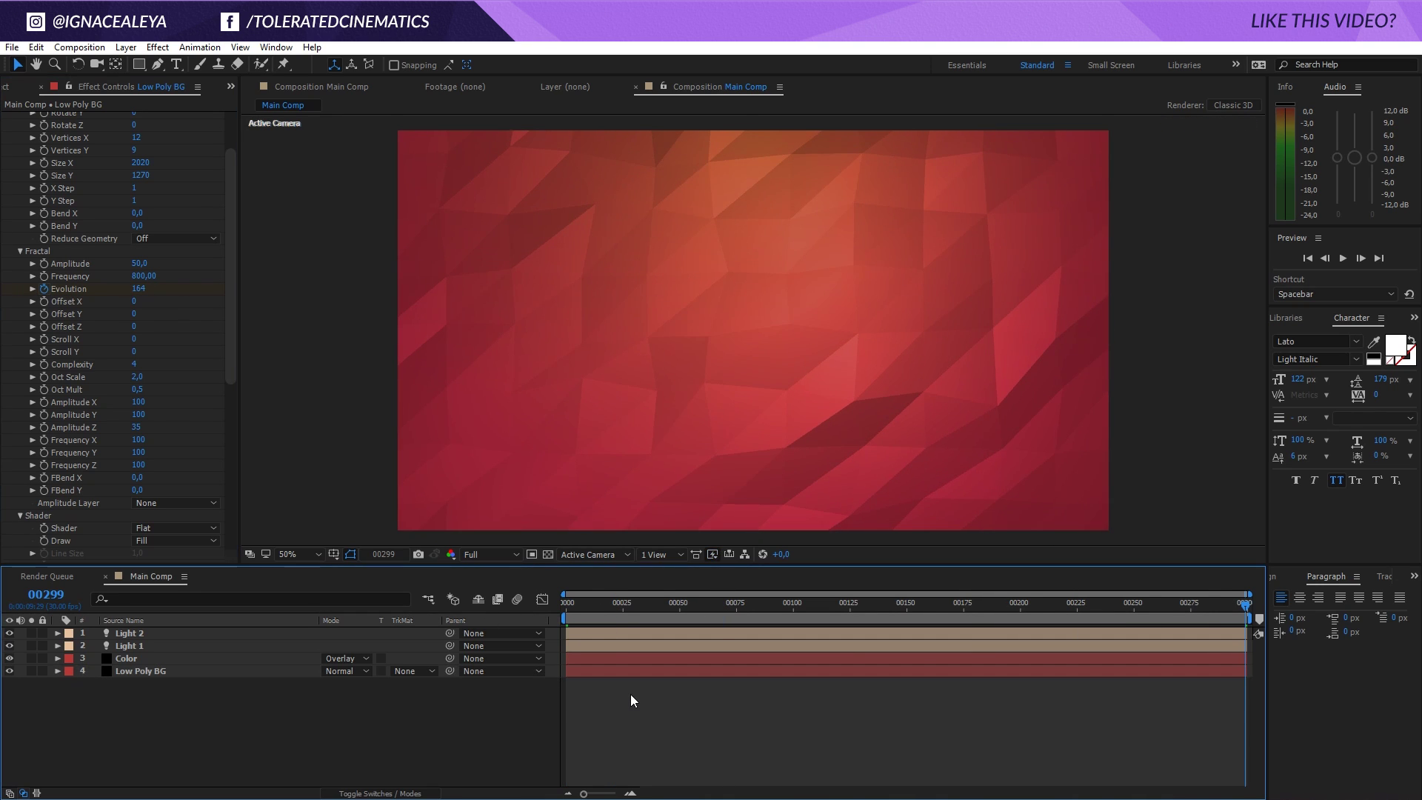
Step: Preview the evolving background and move the current time to mid-animation
key("space")
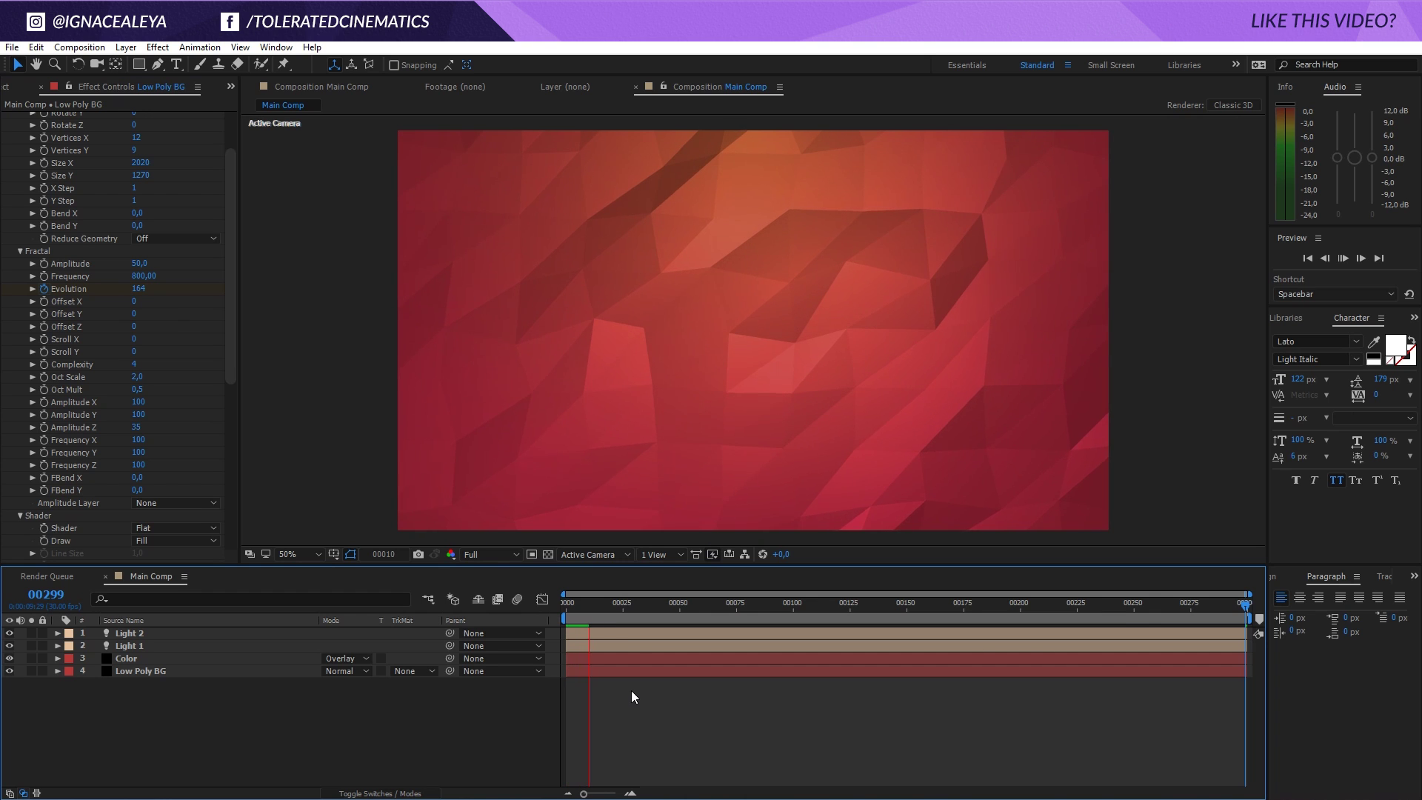
key("space")
key("space")
left_click_drag(593, 615, 843, 669)
Step: Set the fractal Complexity to 2 and both Amplitude X and Amplitude Y to 50
left_click(133, 364)
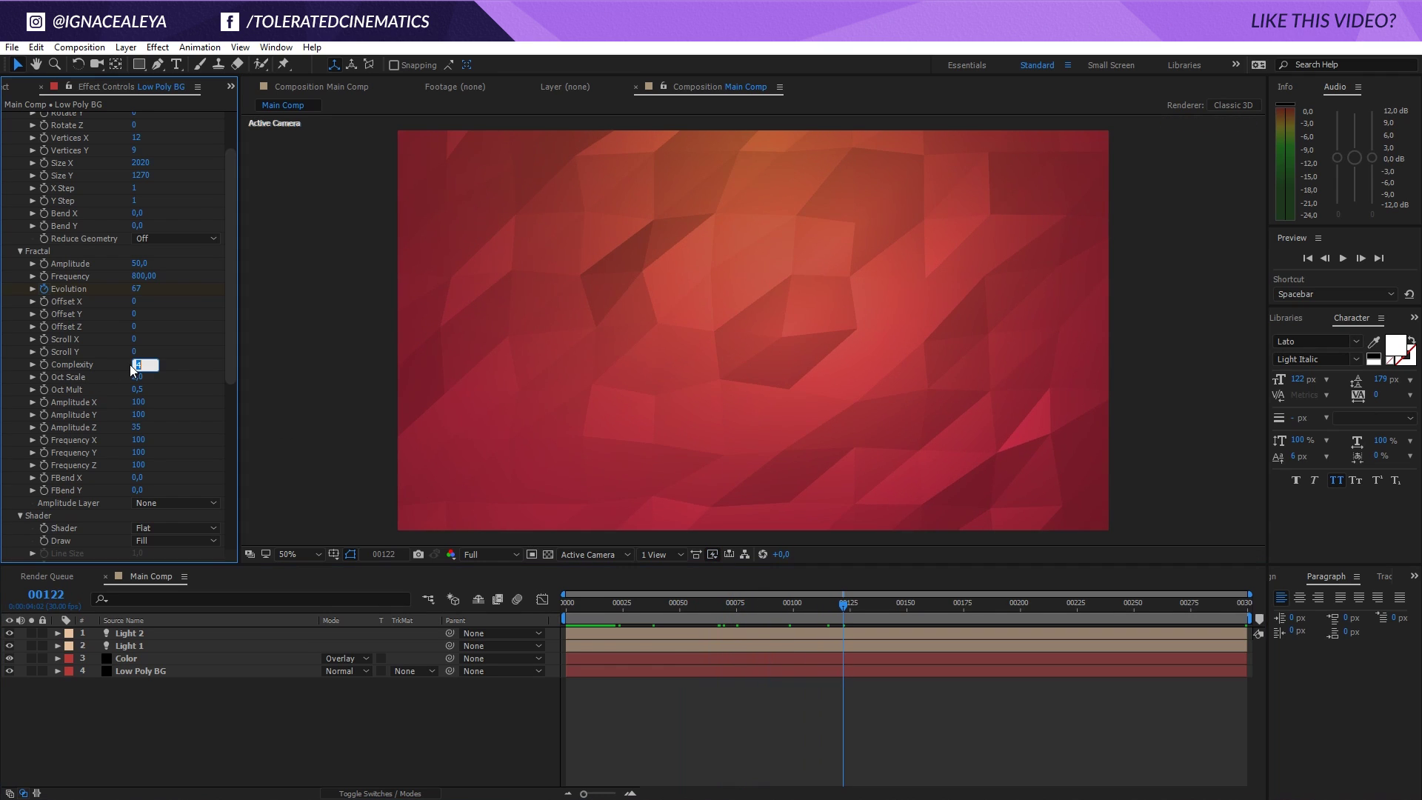
type("2")
key("Return")
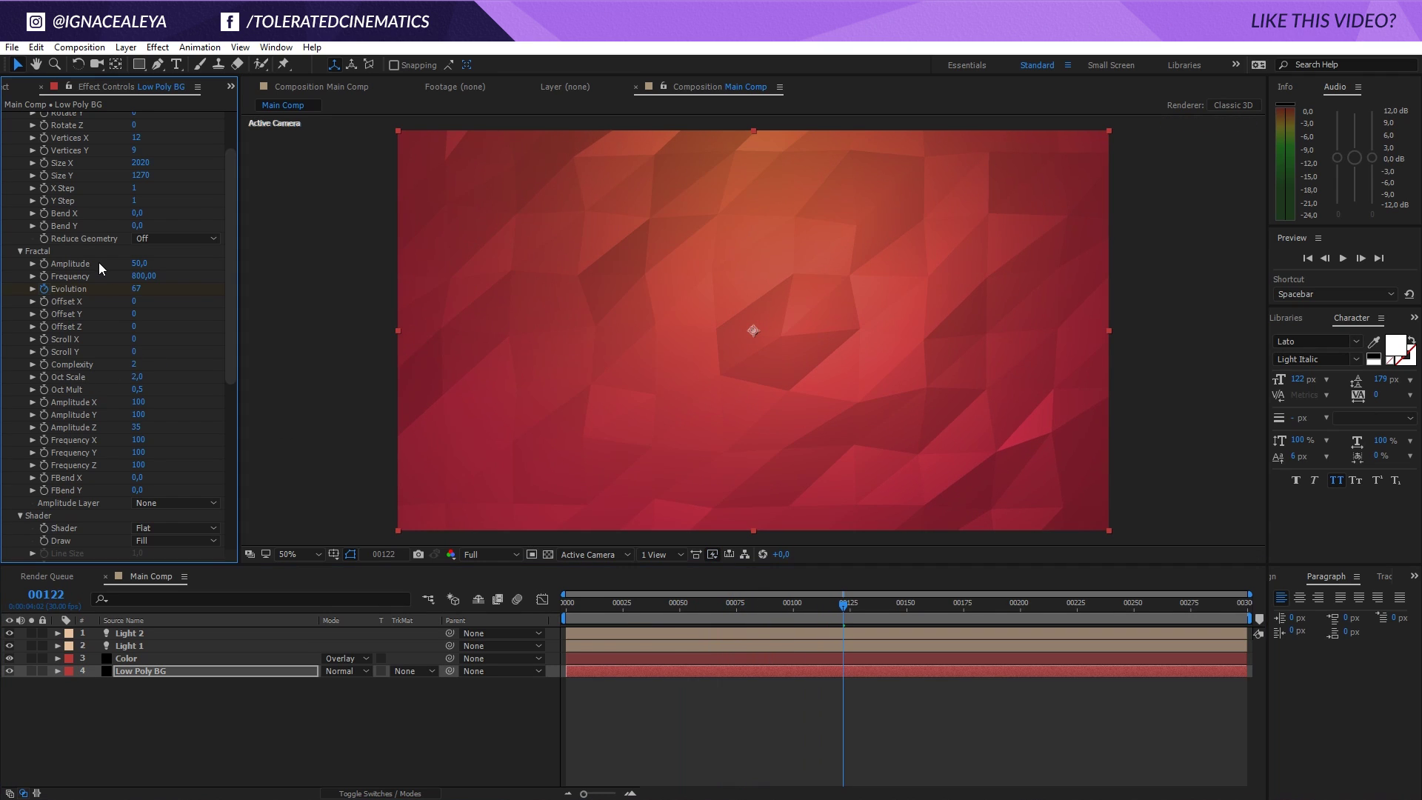
left_click_drag(134, 265, 124, 285)
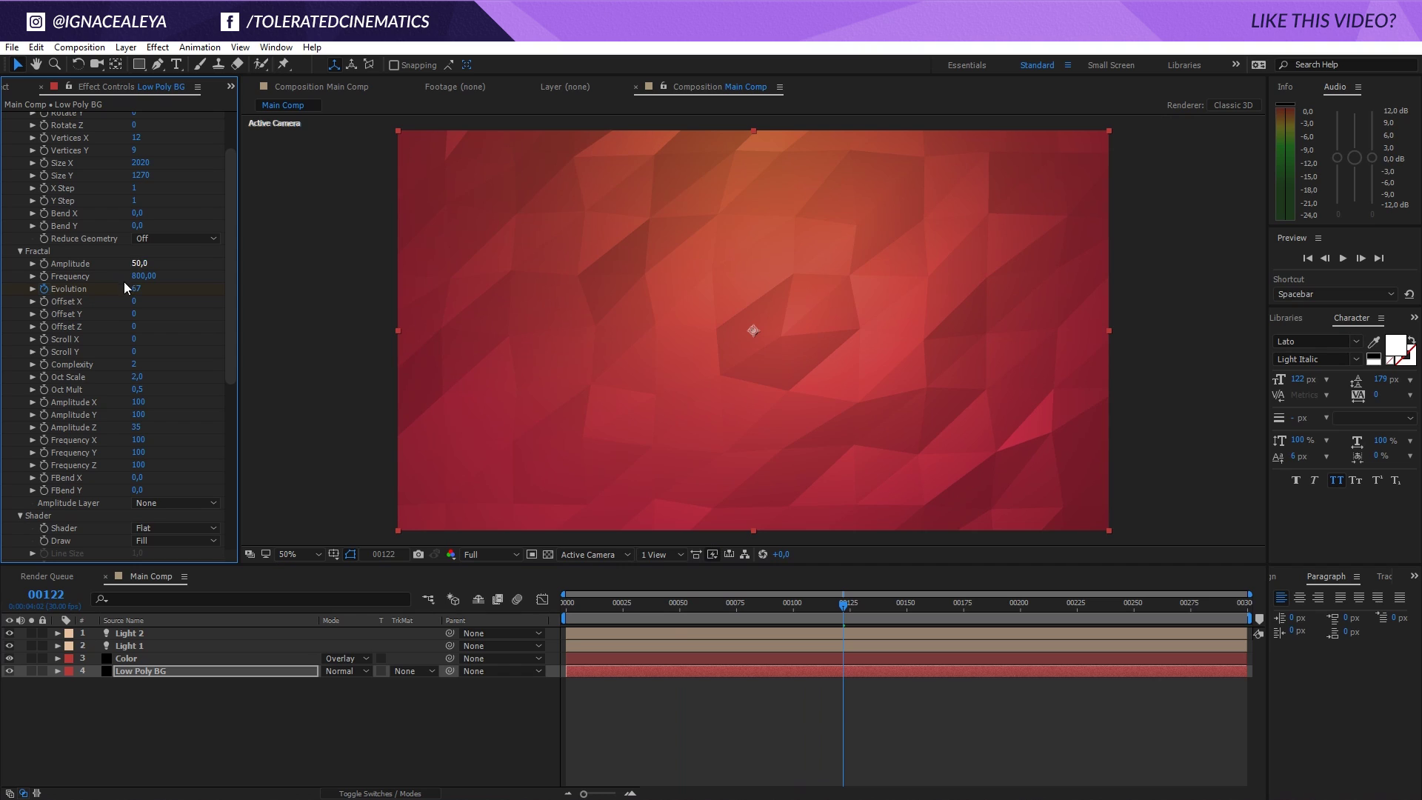
left_click(142, 401)
type("50")
key("Tab")
key("Tab")
left_click(138, 414)
type("50")
key("Return")
Step: Scrub and play a preview of the animation to check the motion
left_click_drag(612, 616, 780, 689)
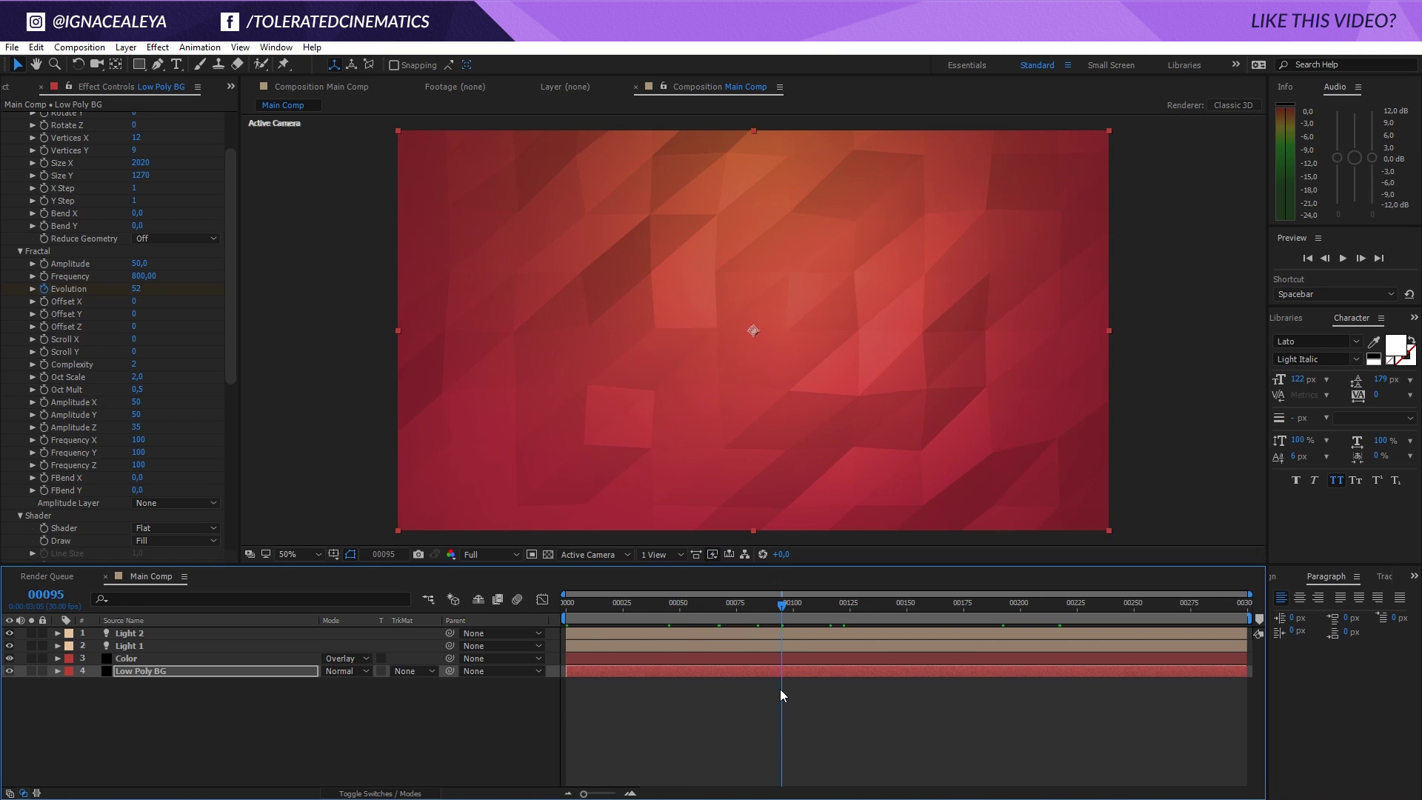
key("space")
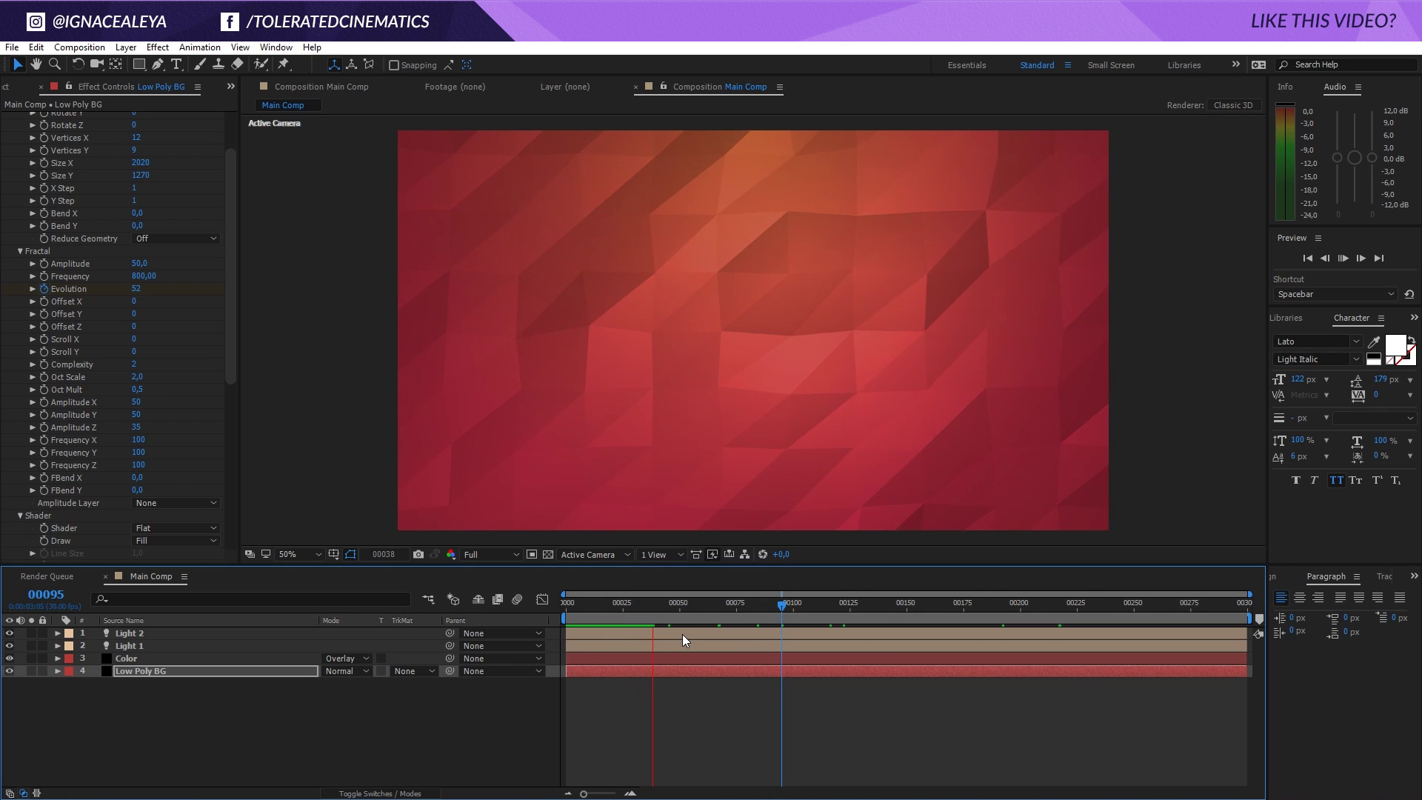
left_click(625, 612)
Step: Try different mesh densities, including Vertices X 9, 12 and 11 with Vertices Y 2
left_click_drag(232, 263, 232, 229)
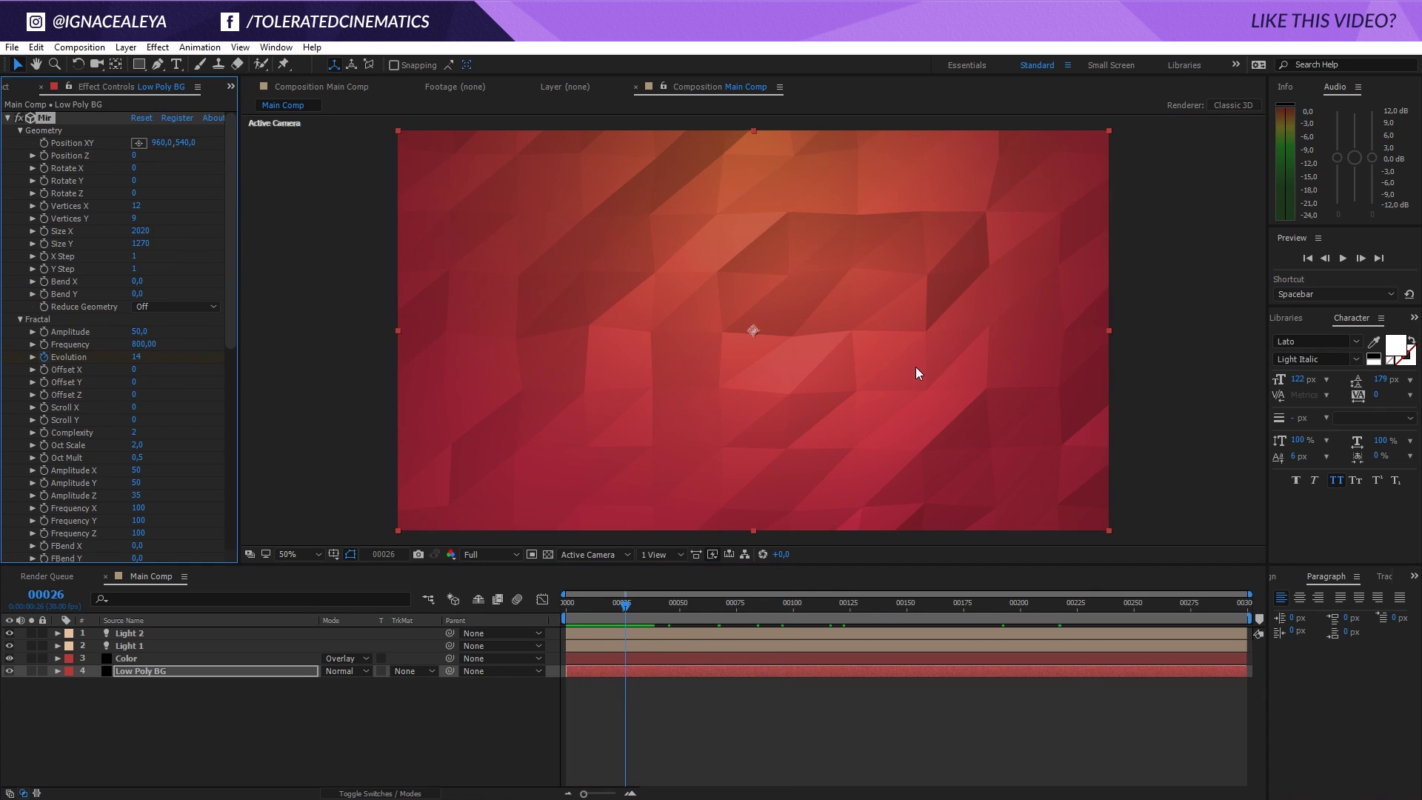
left_click(132, 205)
type("9")
left_click(137, 218)
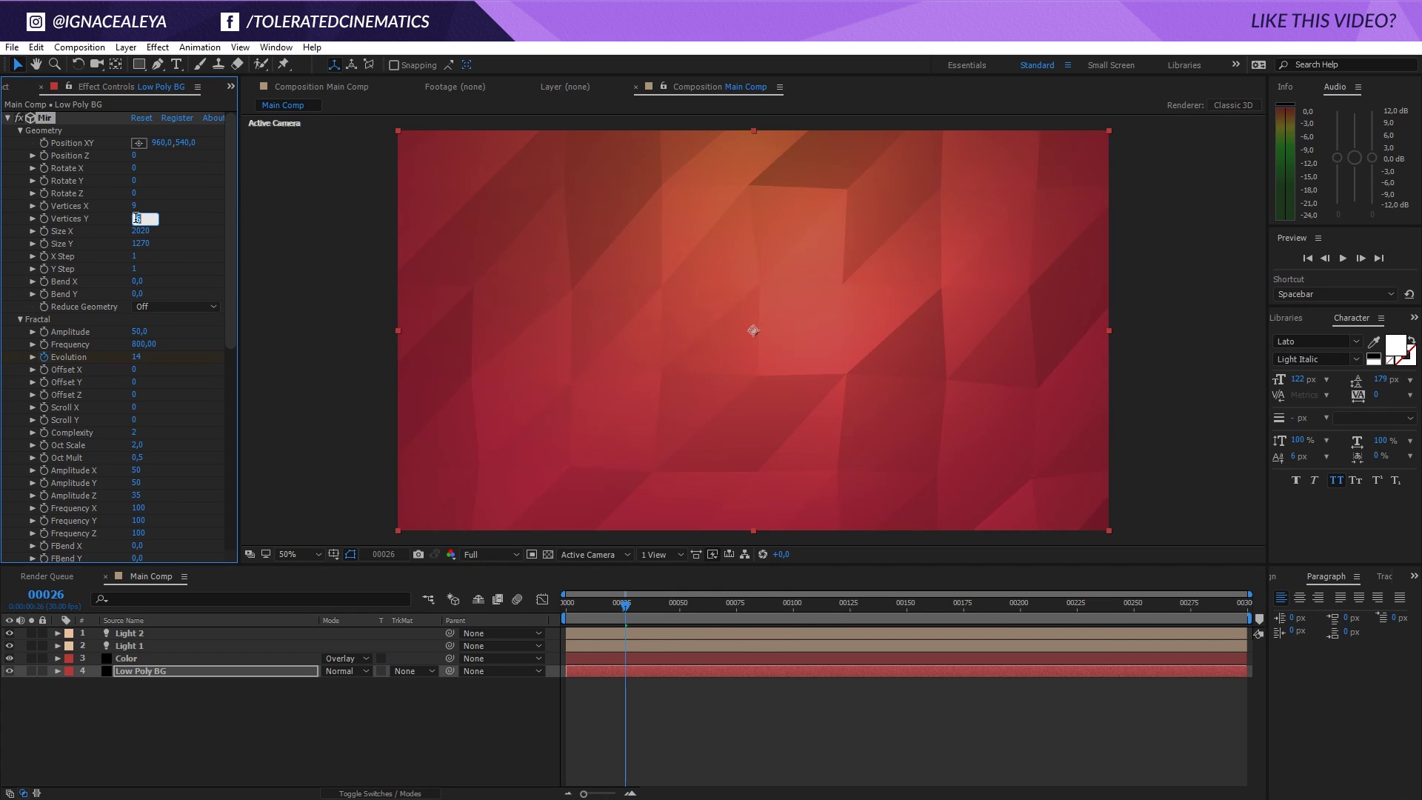
type("2")
key("Return")
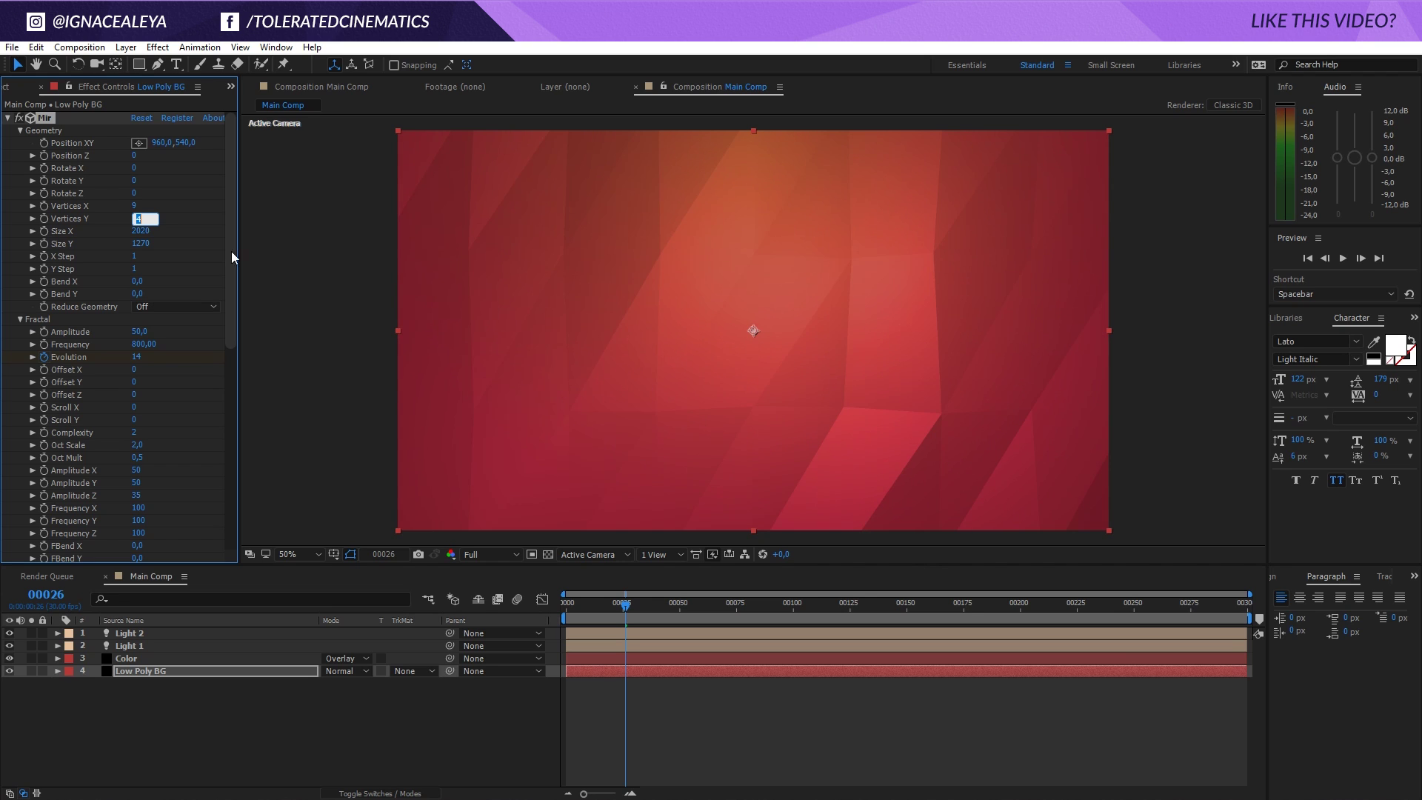
left_click(137, 206)
type("12")
key("Return")
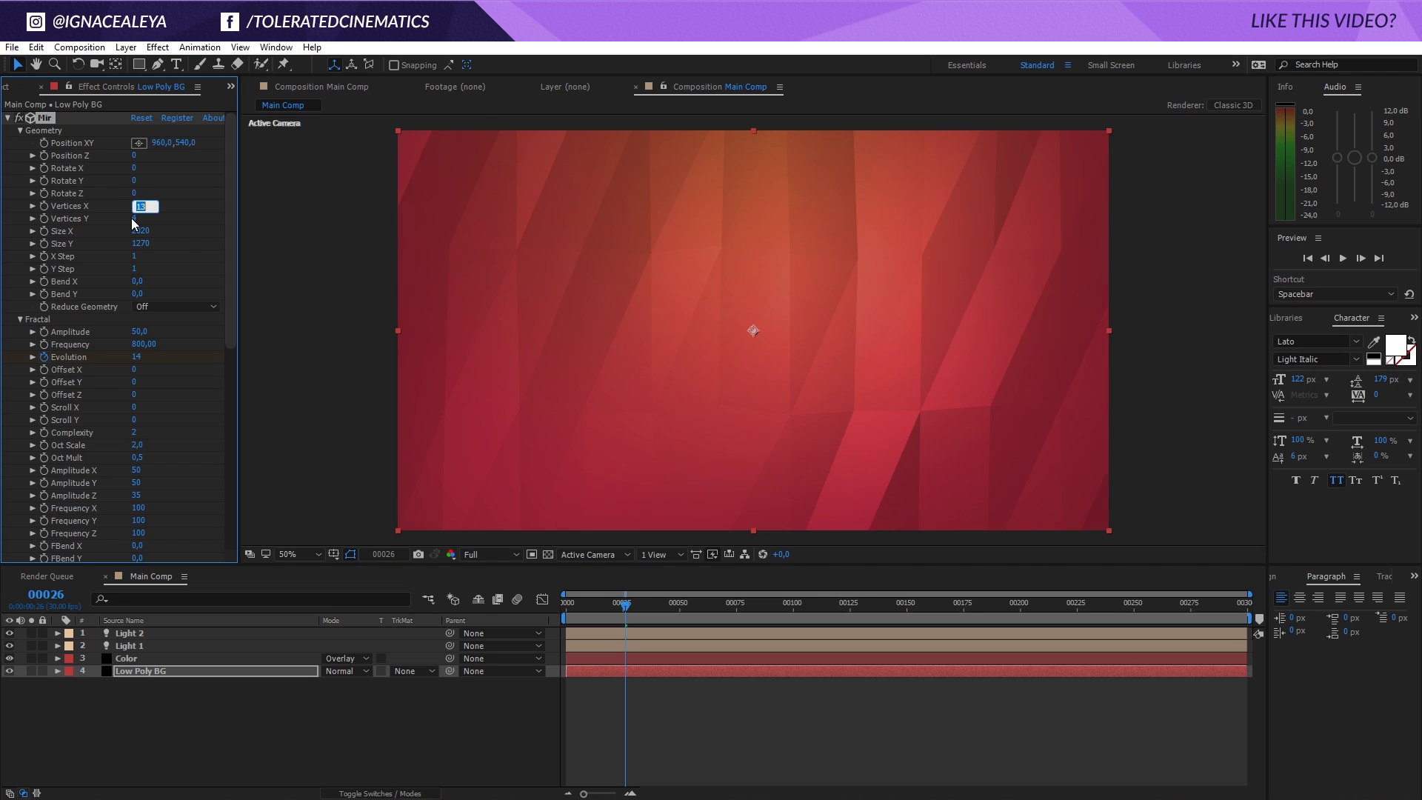
key("Up")
key("Up")
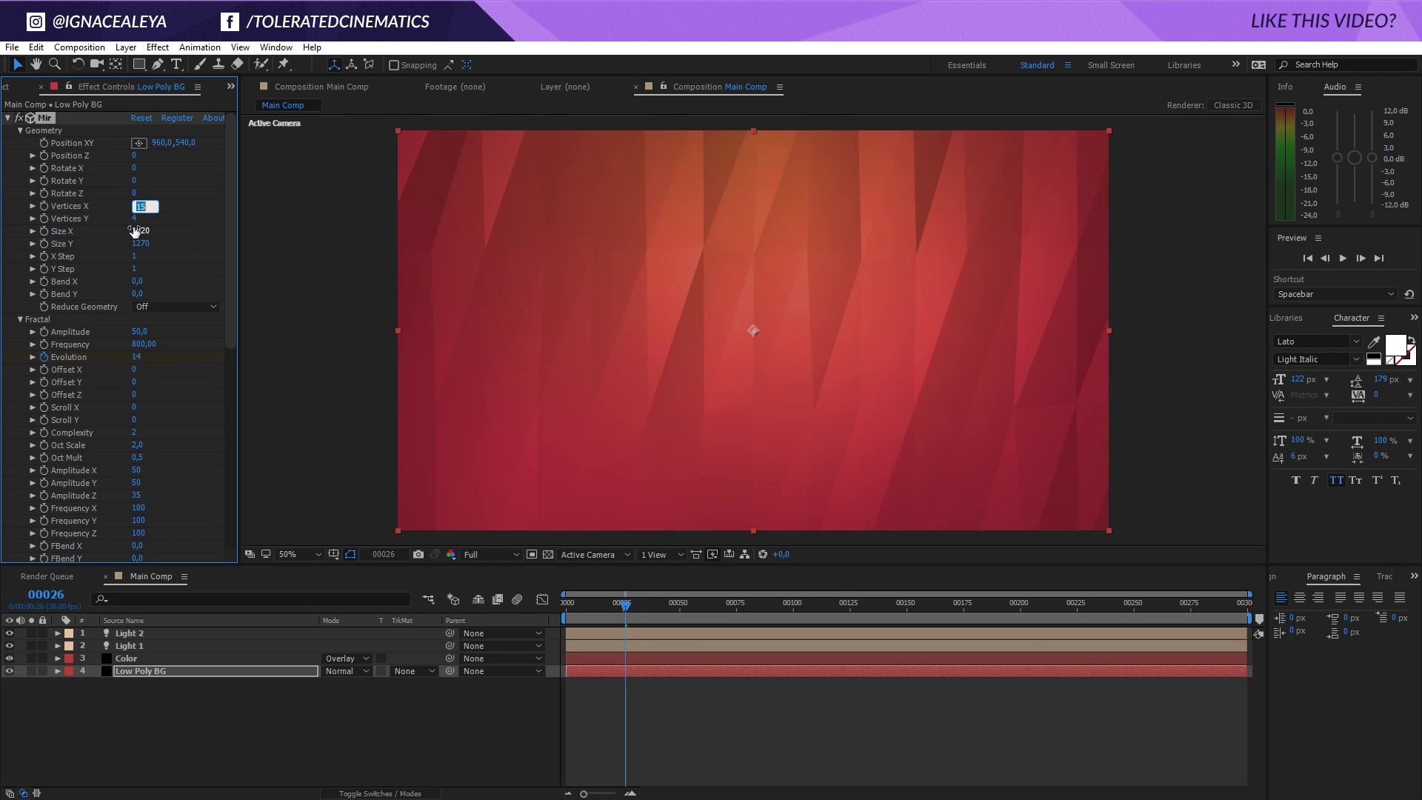
key("Down")
key("Down")
key("Down")
key("Down")
Step: Settle the mesh on Vertices X 9 and Vertices Y 5
left_click(137, 218)
key("Up")
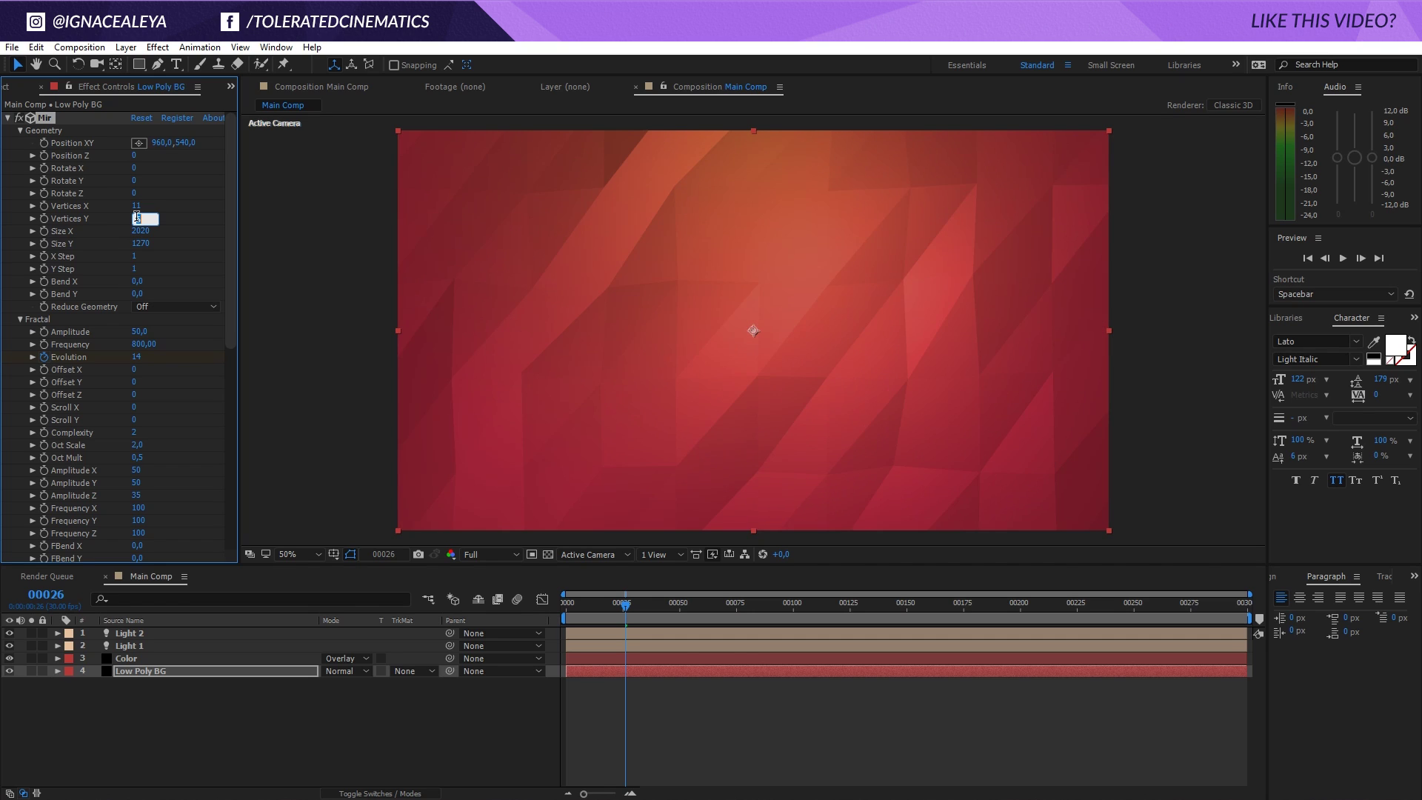
key("Up")
key("Up")
key("Up")
left_click(189, 238)
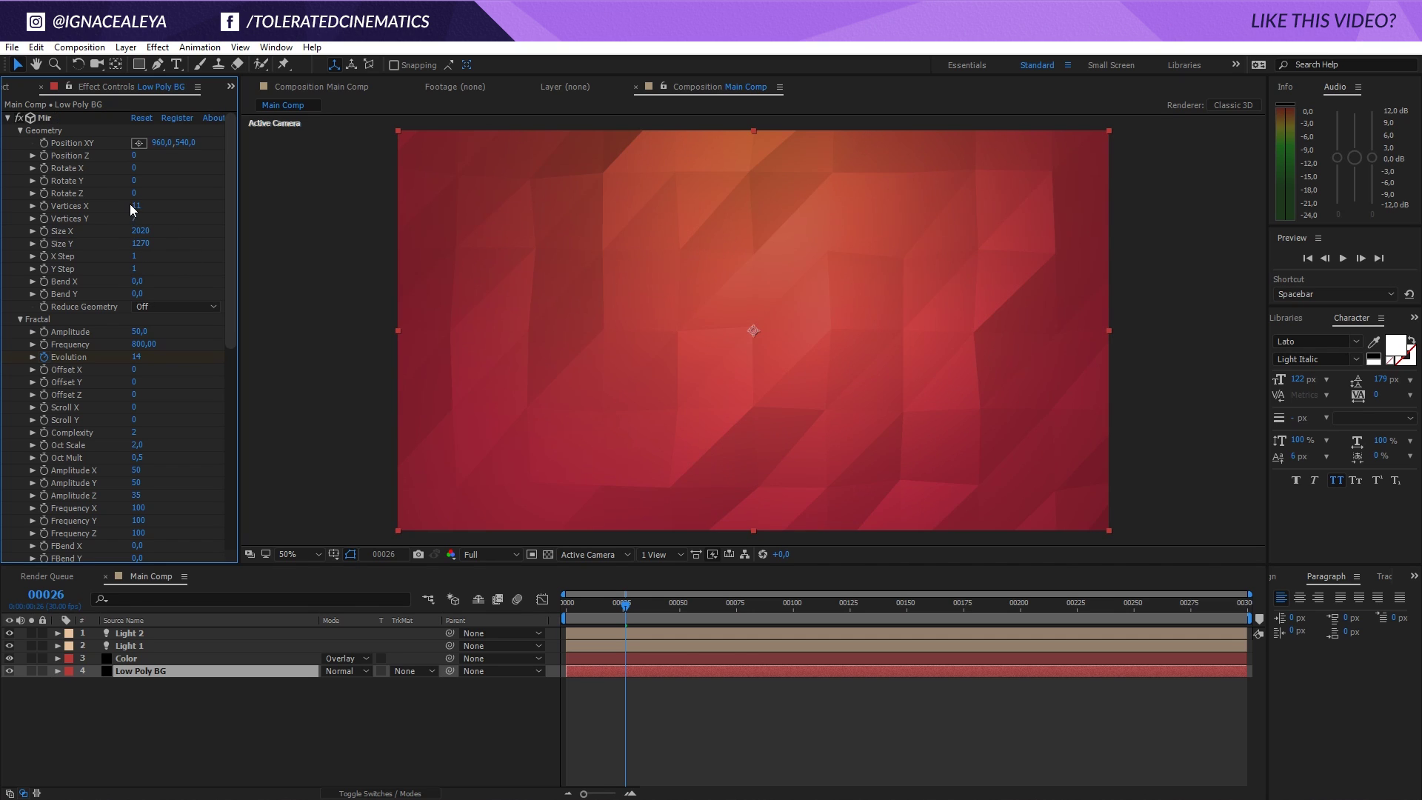
left_click(133, 205)
type("9")
left_click(136, 220)
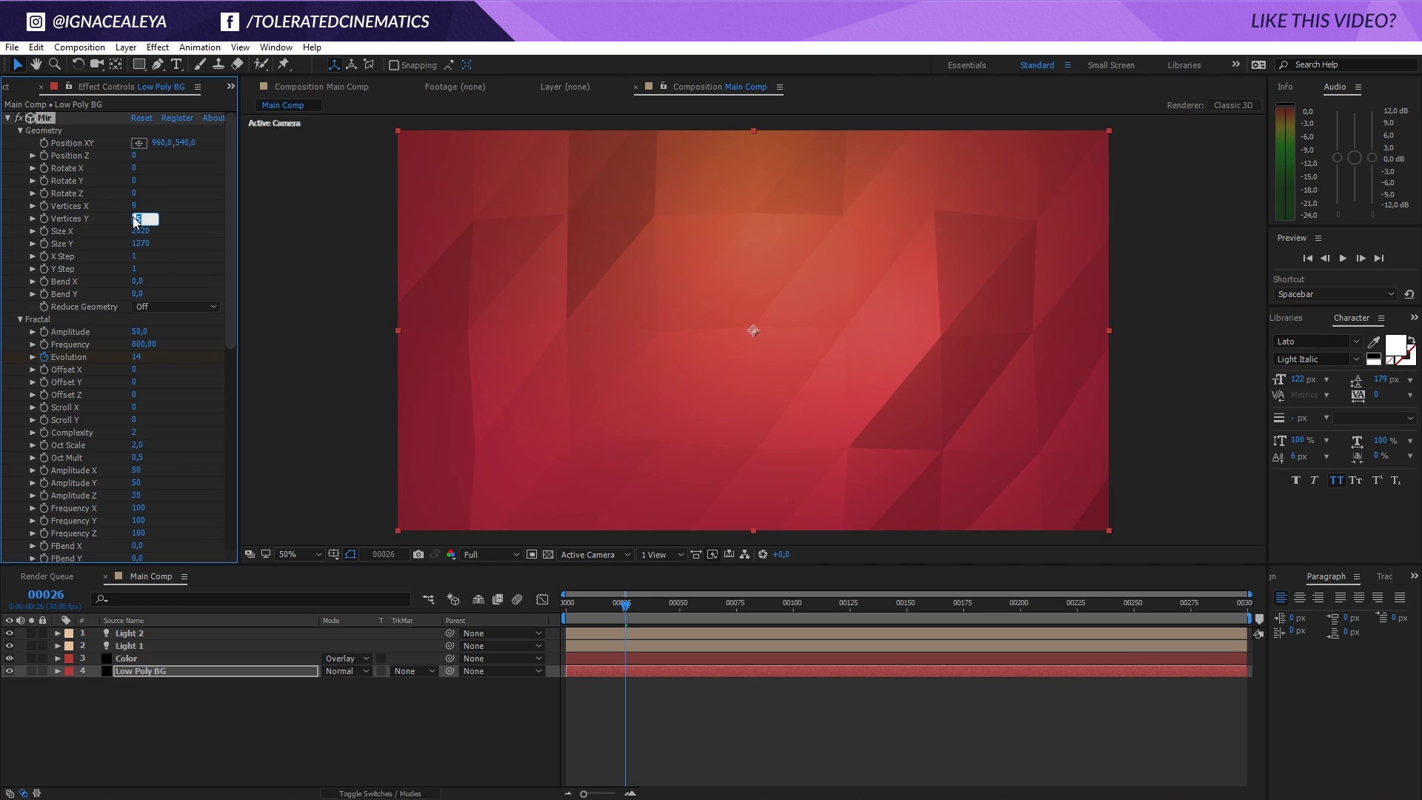
left_click(185, 230)
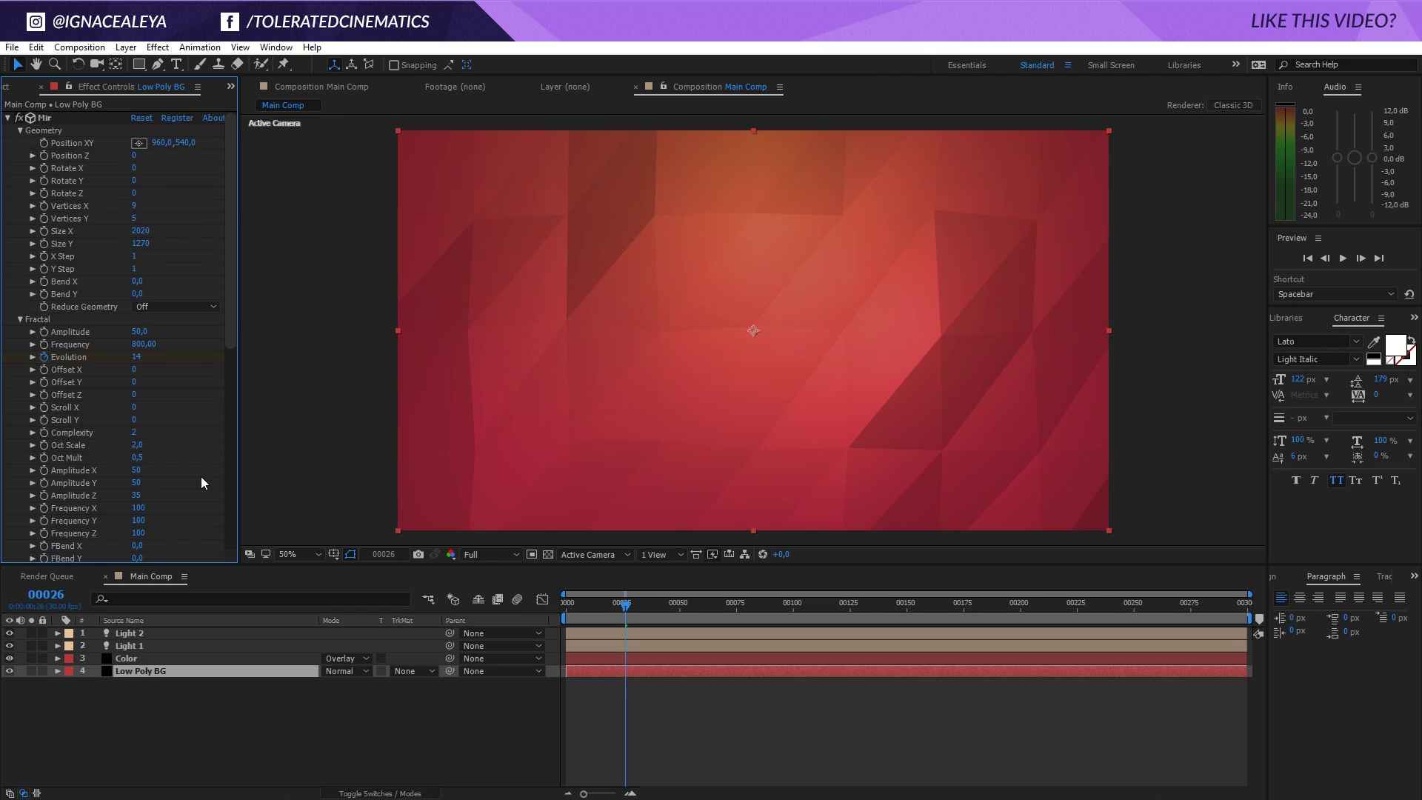
Step: Raise Amplitude Z from 35 to 88 and increase Material Diffuse to 110
left_click_drag(137, 497, 178, 504)
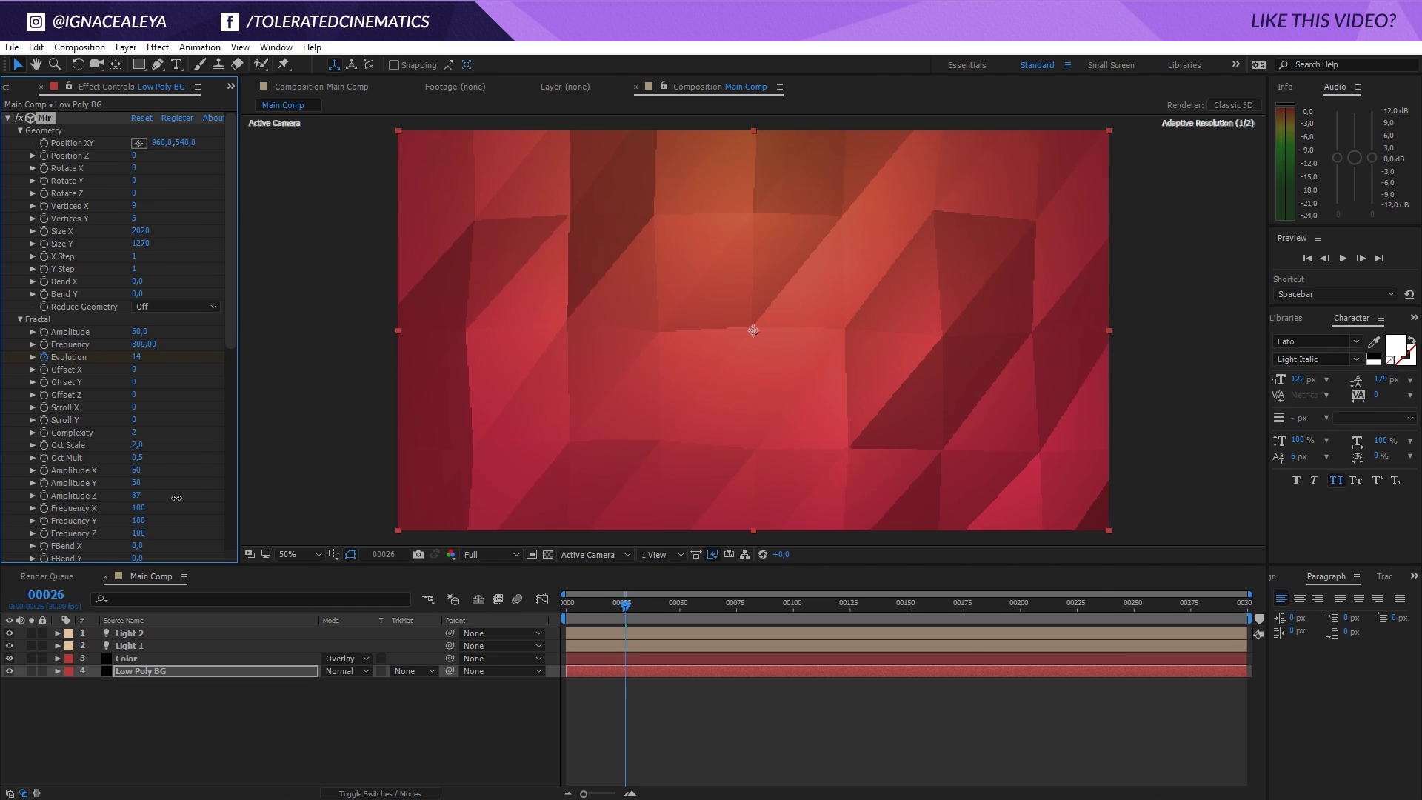
scroll(191, 482, "down", 10)
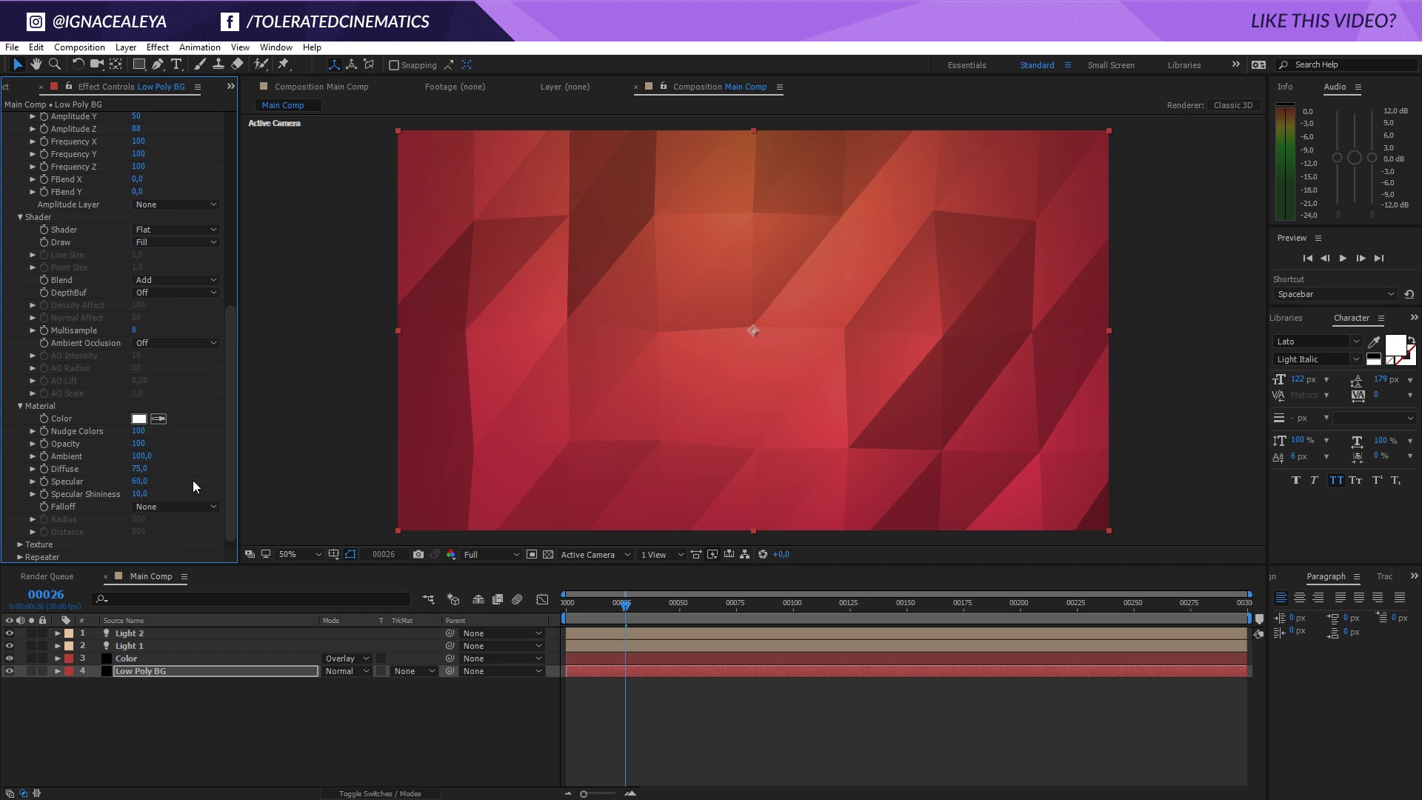
mouse_move(146, 472)
left_mouse_down()
mouse_move(142, 495)
mouse_move(117, 488)
mouse_move(149, 473)
left_mouse_up()
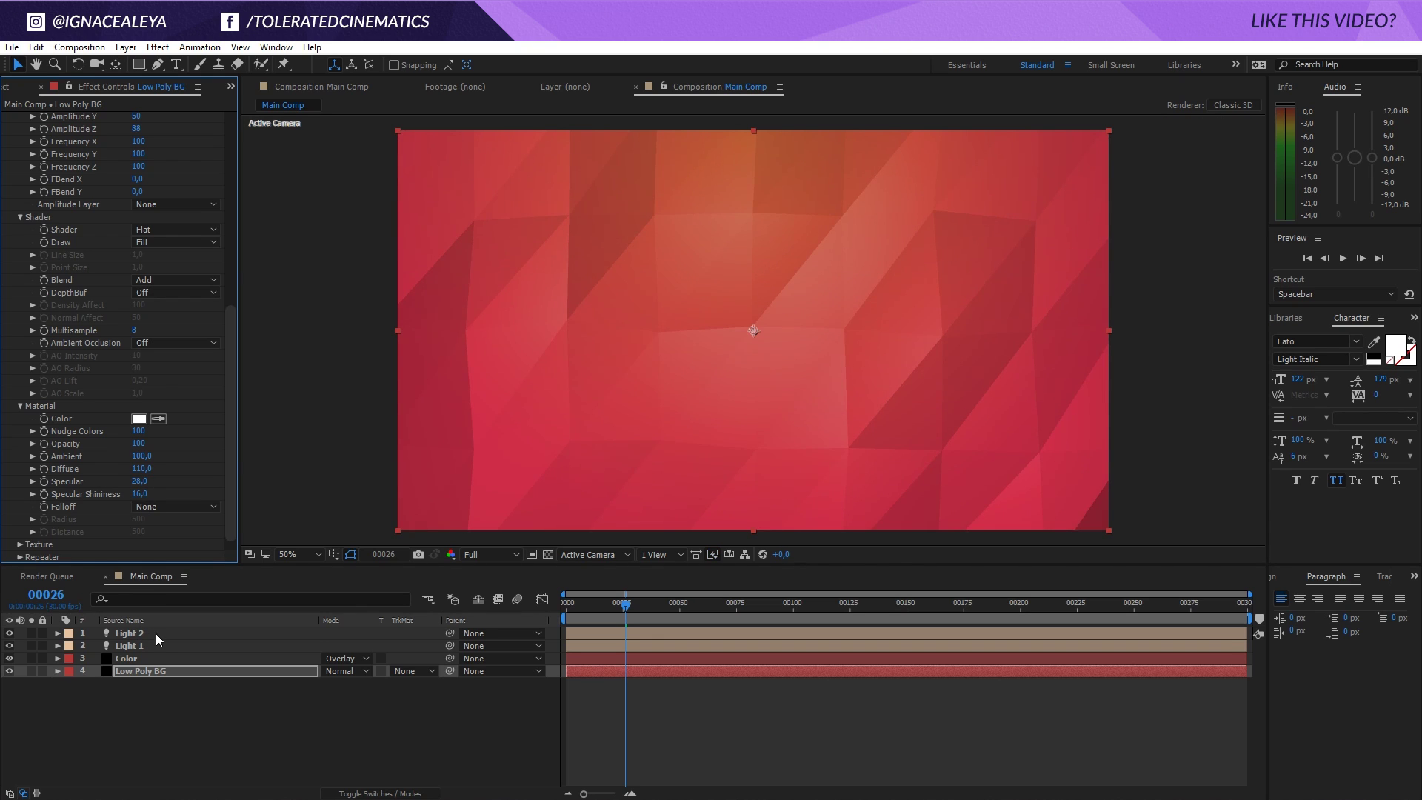
Step: Set the gradient start colour to green and the end colour to blue 2F94D4
left_click(136, 659)
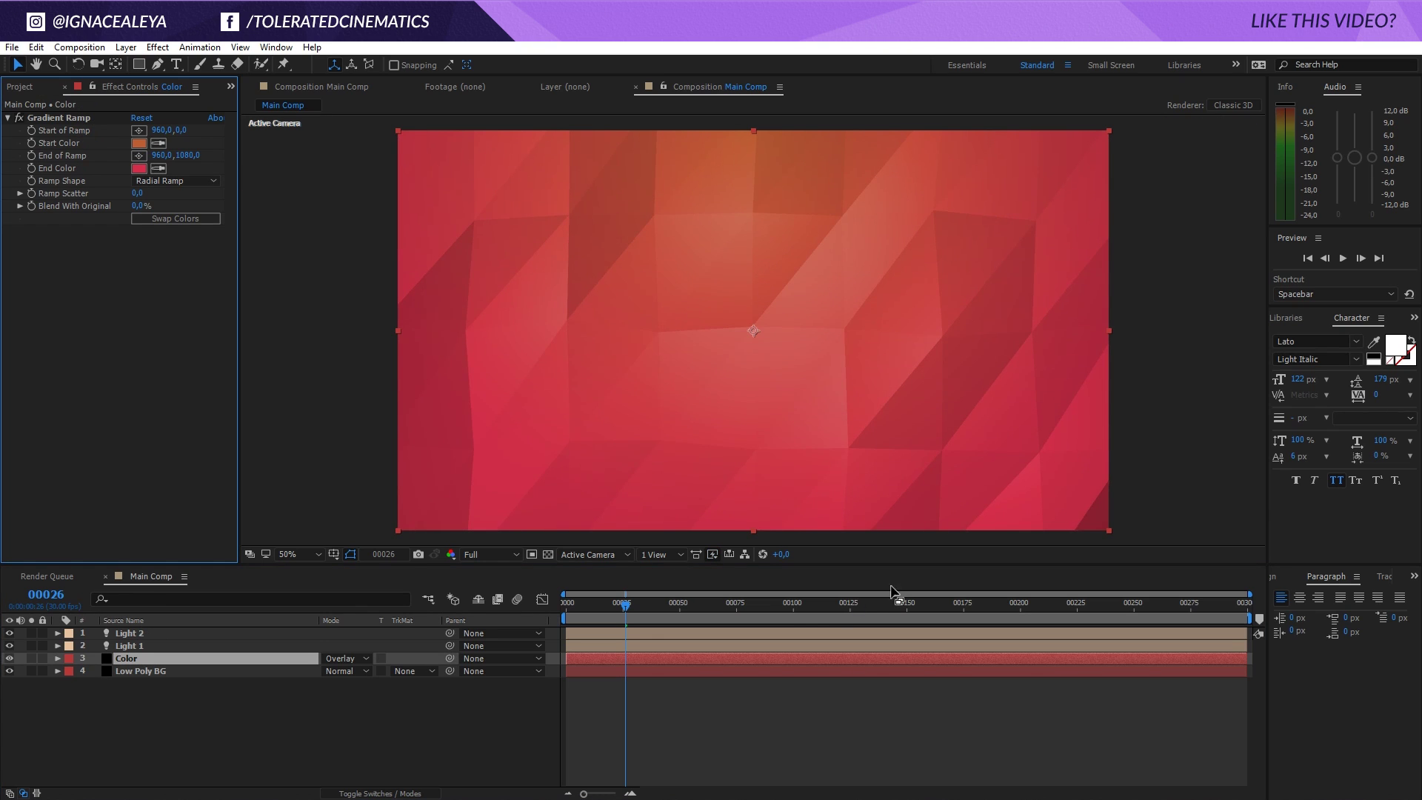
left_click(138, 144)
left_click(587, 657)
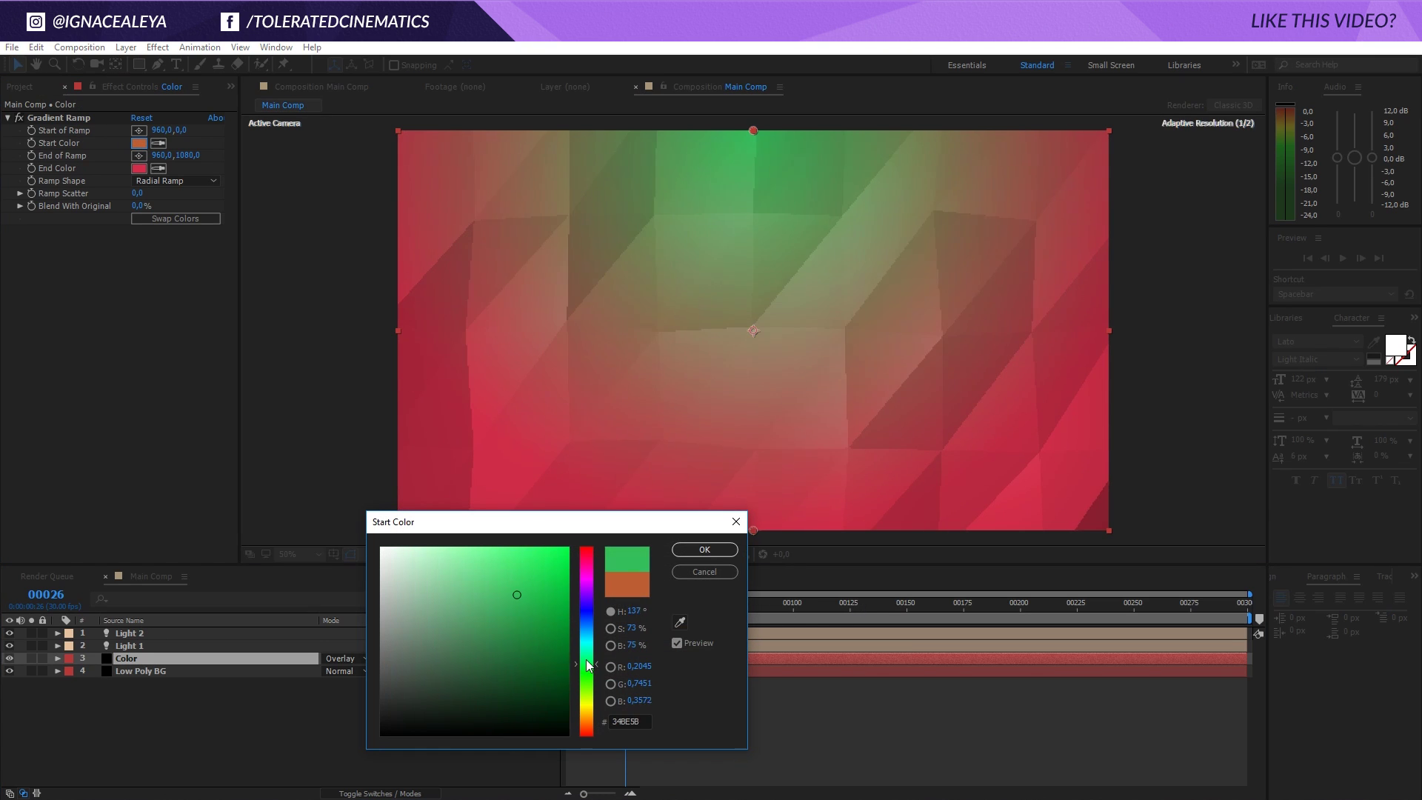
left_click(686, 551)
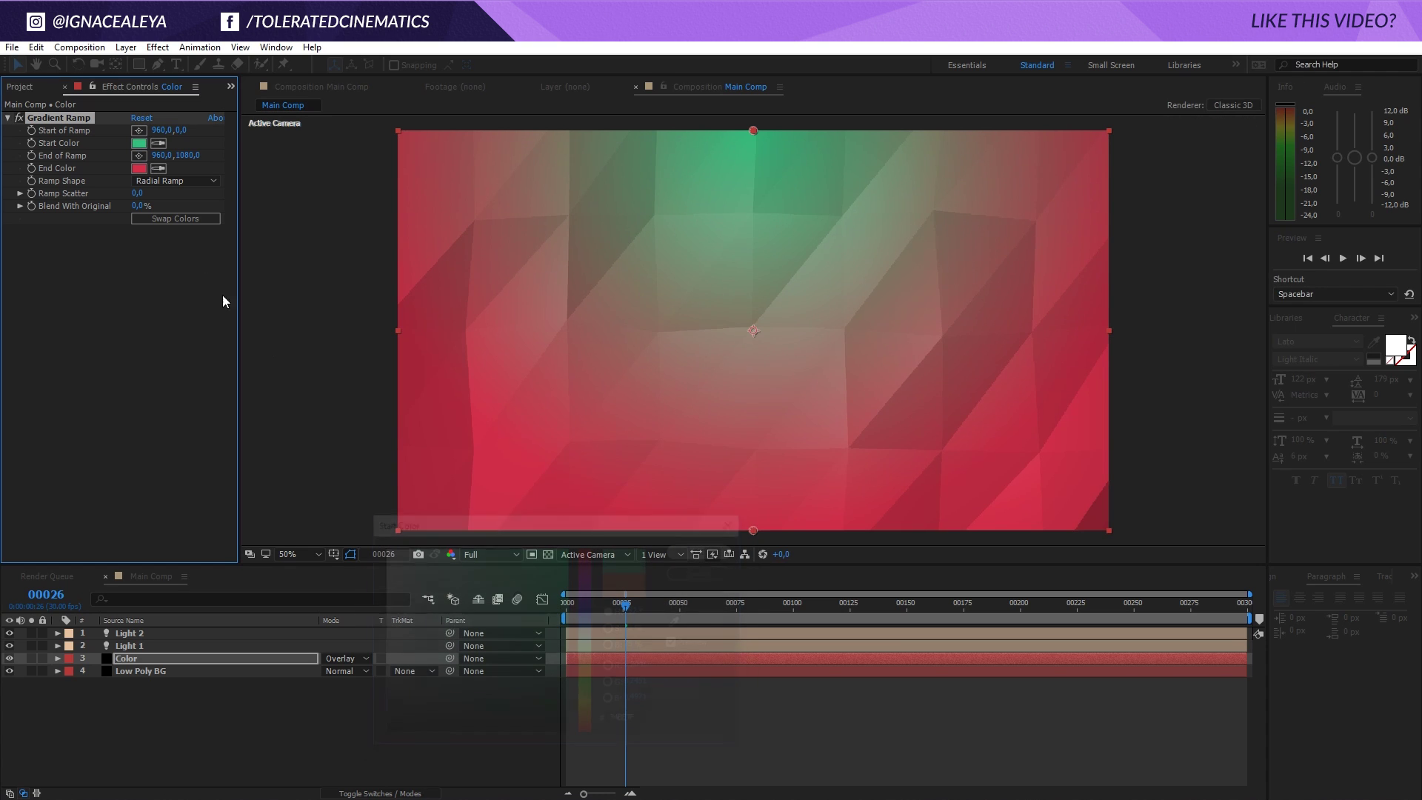
left_click(139, 167)
left_click(586, 628)
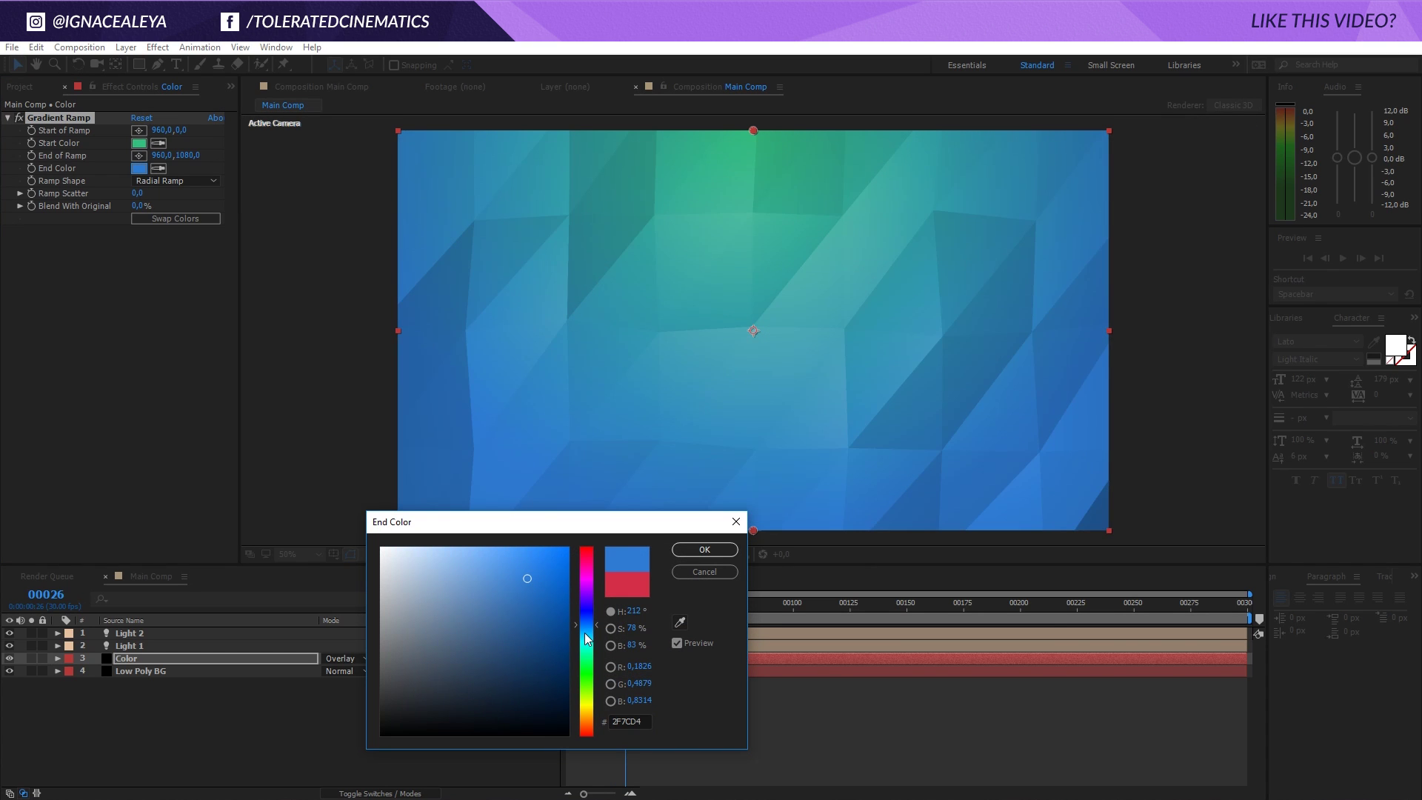
left_click(583, 635)
left_click(589, 628)
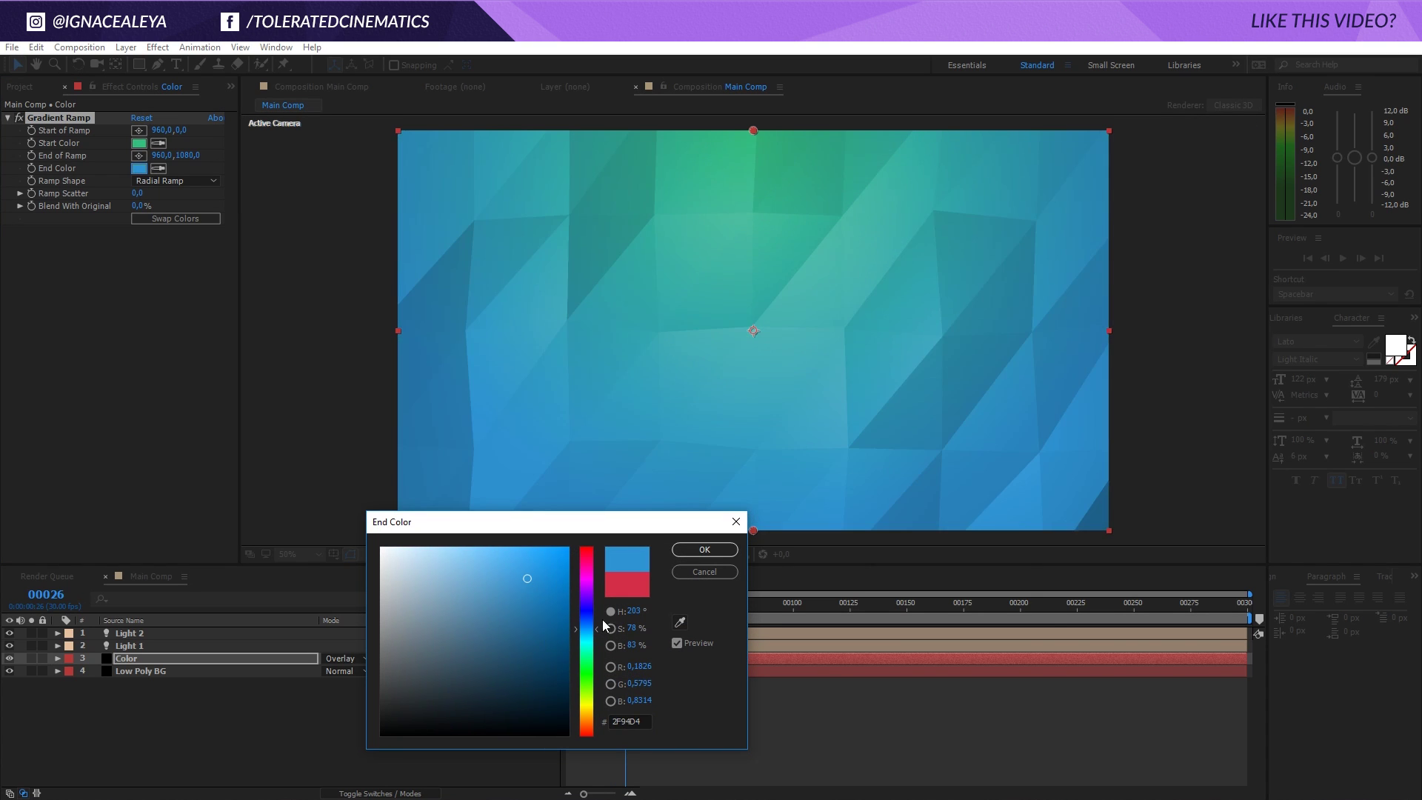
left_click(708, 552)
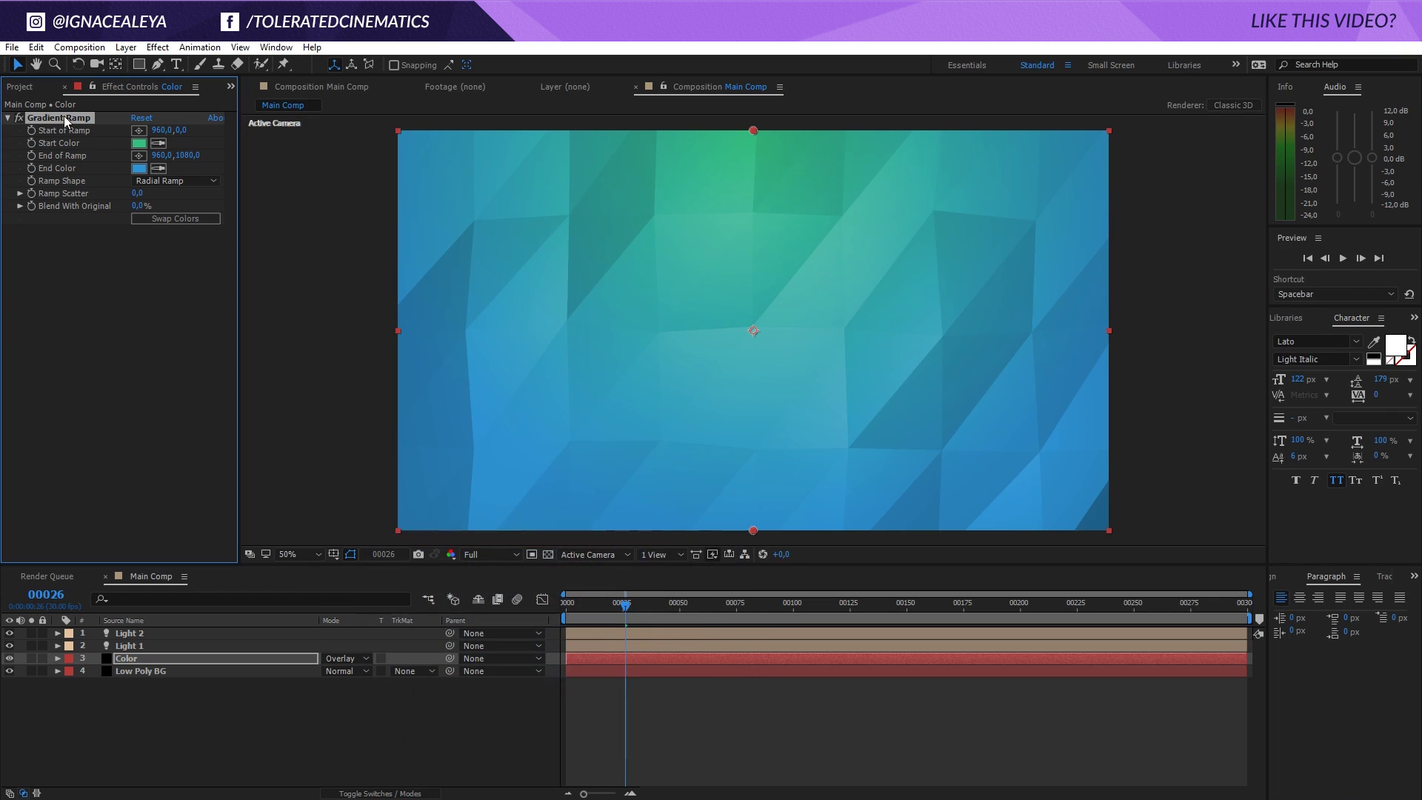
Step: Refine the gradient to teal 34BEA6 at the start and deep blue 2F6DD4 at the end
left_click(138, 143)
left_click_drag(590, 662, 590, 649)
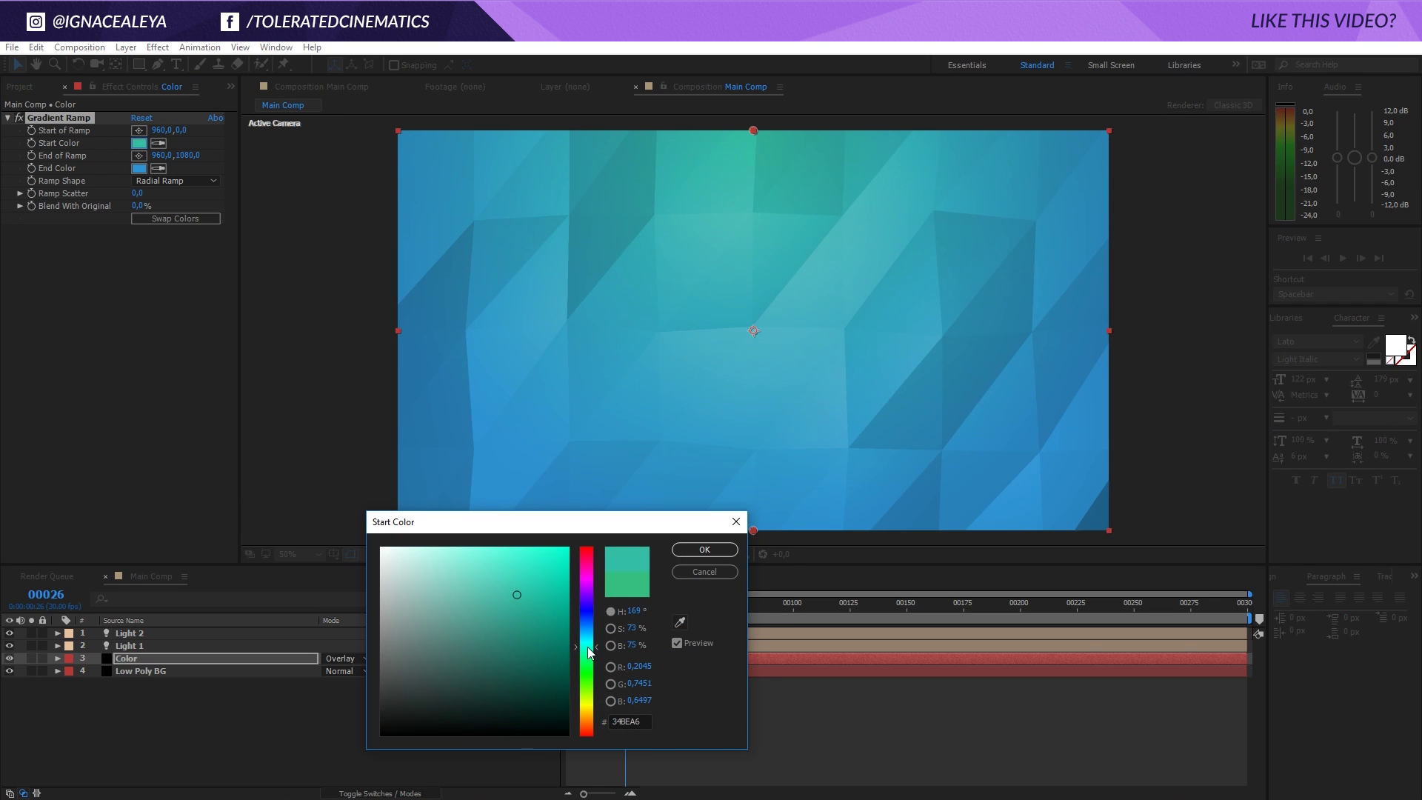
left_click(696, 554)
left_click(138, 168)
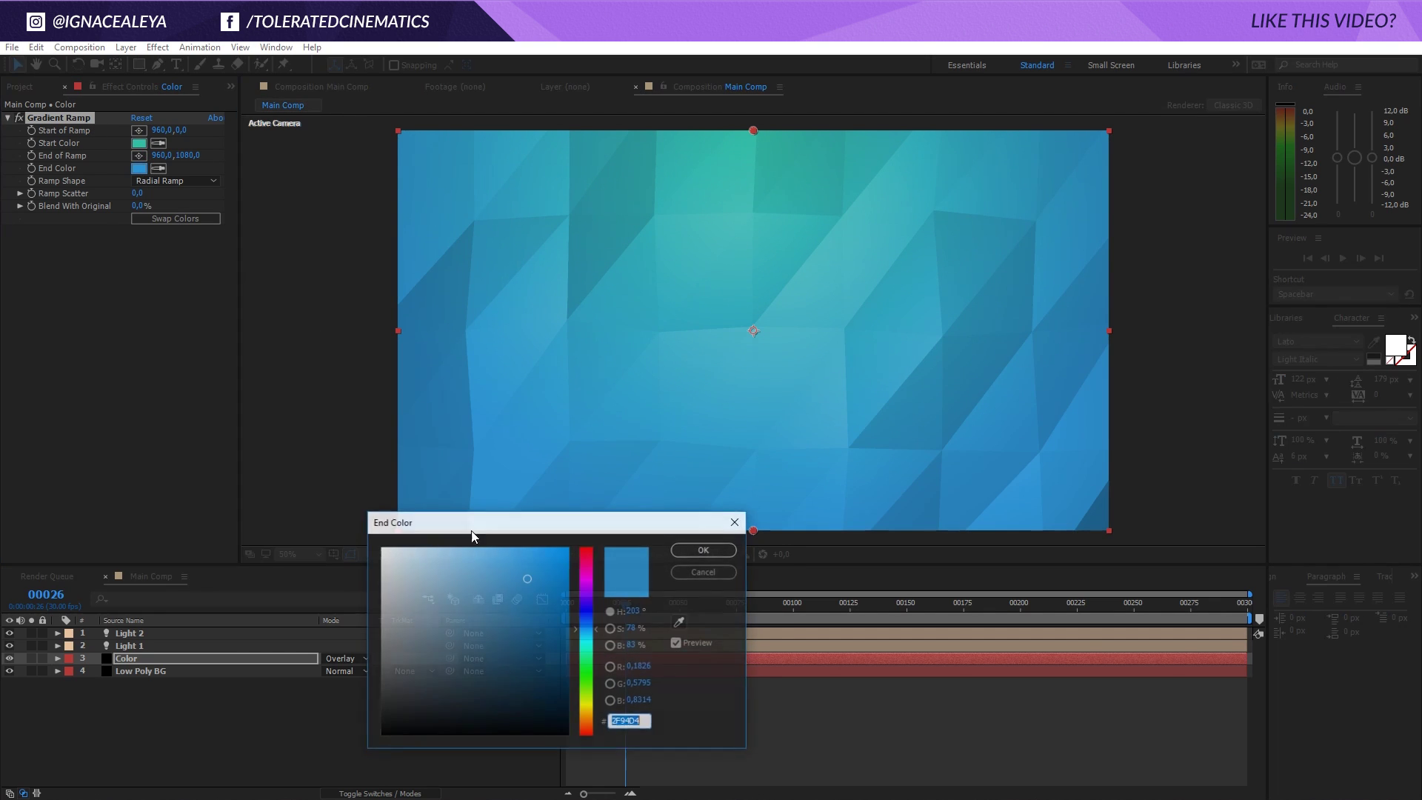
left_click_drag(596, 633, 590, 620)
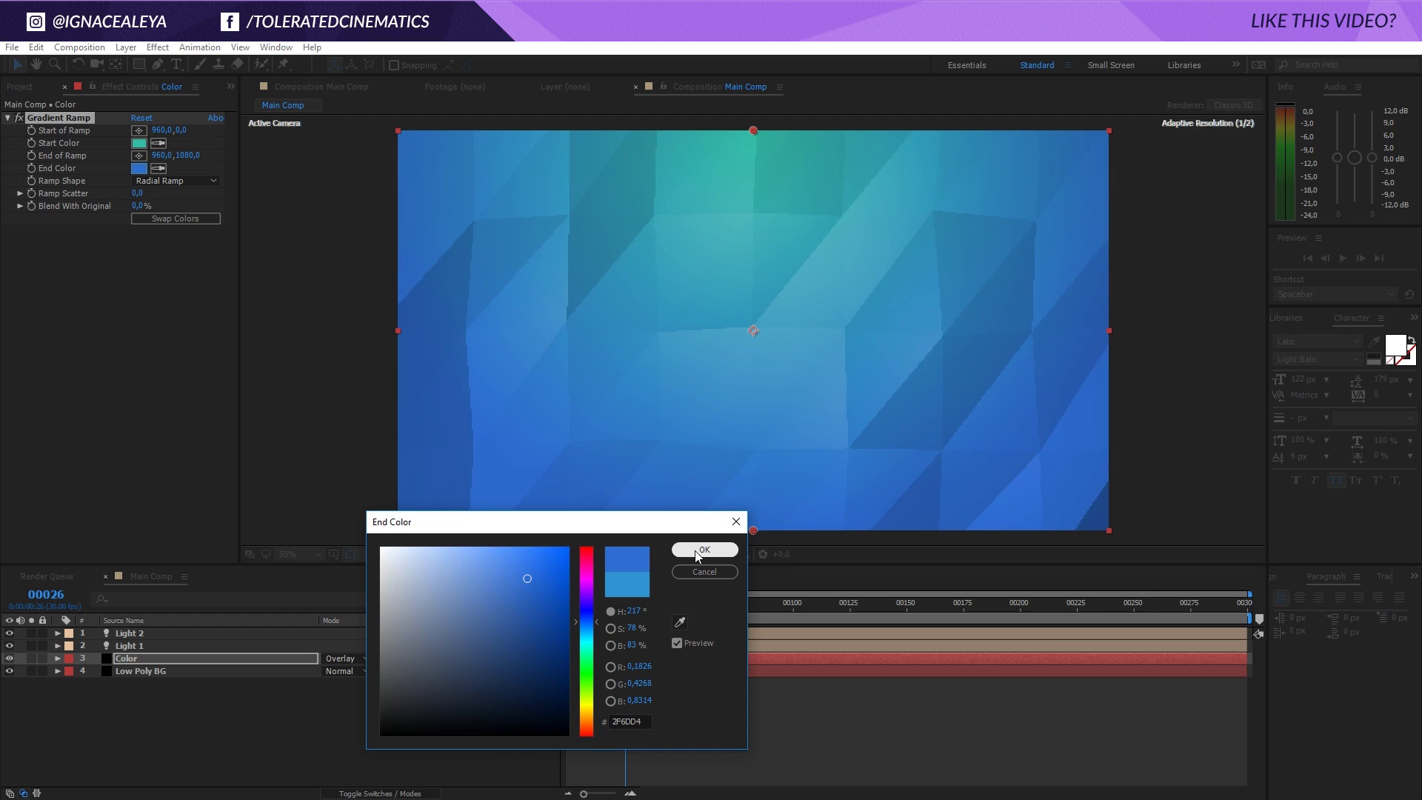
left_click(704, 550)
key("comma")
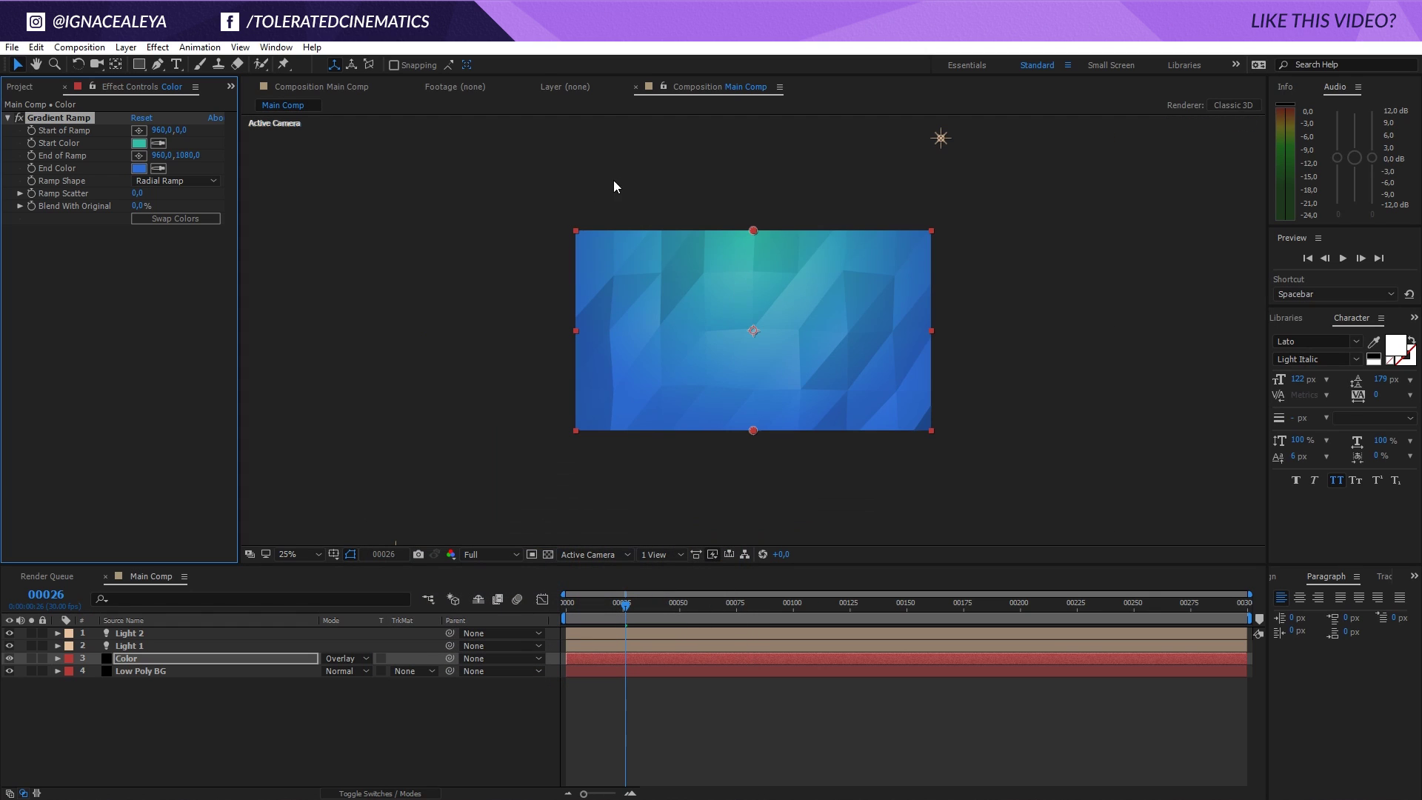
Step: Place the gradient ramp from 88,376 at the left edge to 1800,804 at the lower right
left_click(138, 131)
left_click(666, 286)
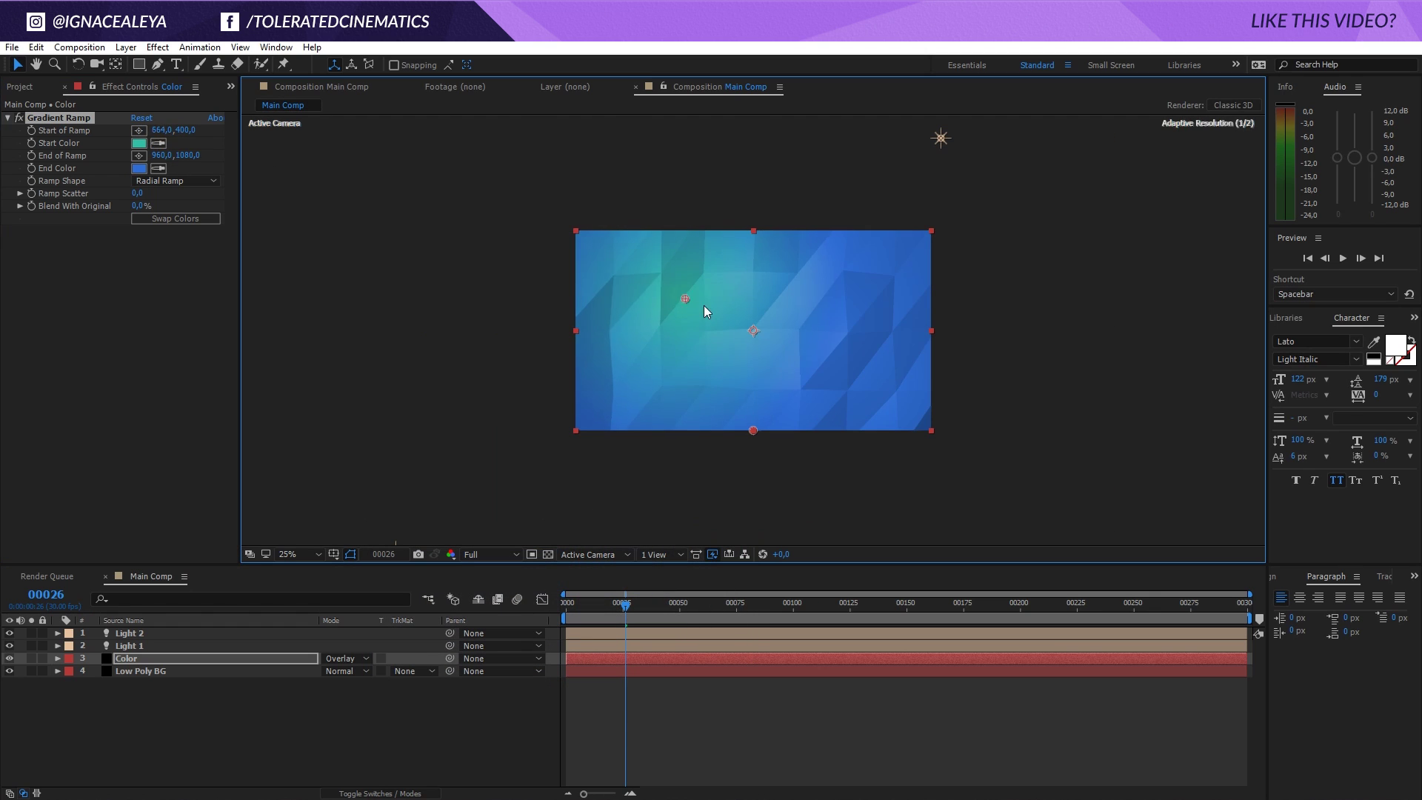
left_click_drag(703, 305, 712, 309)
left_click_drag(753, 430, 914, 385)
left_click_drag(709, 310, 592, 302)
key("period")
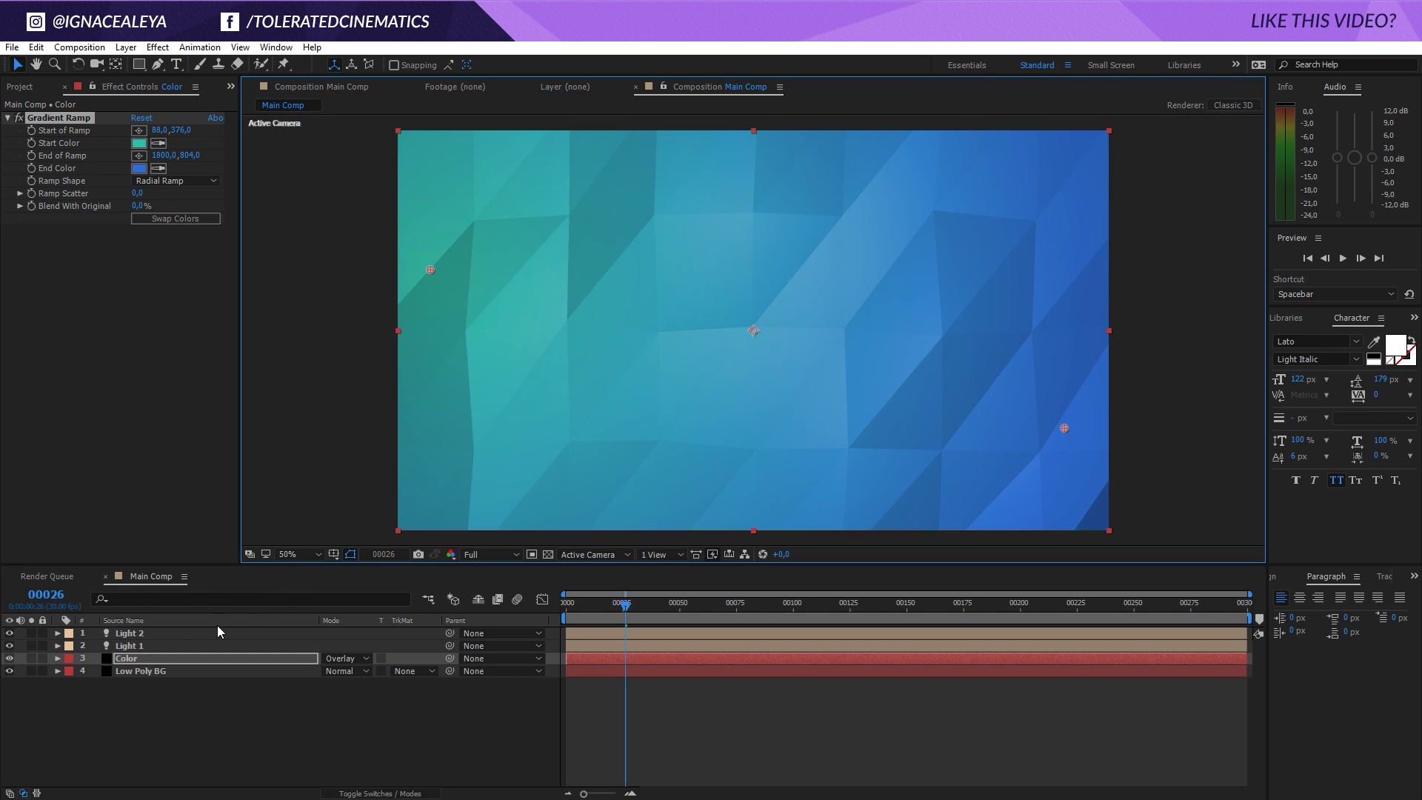
Step: Select the Low Poly BG layer to show its Mir effect settings again
left_click(119, 671)
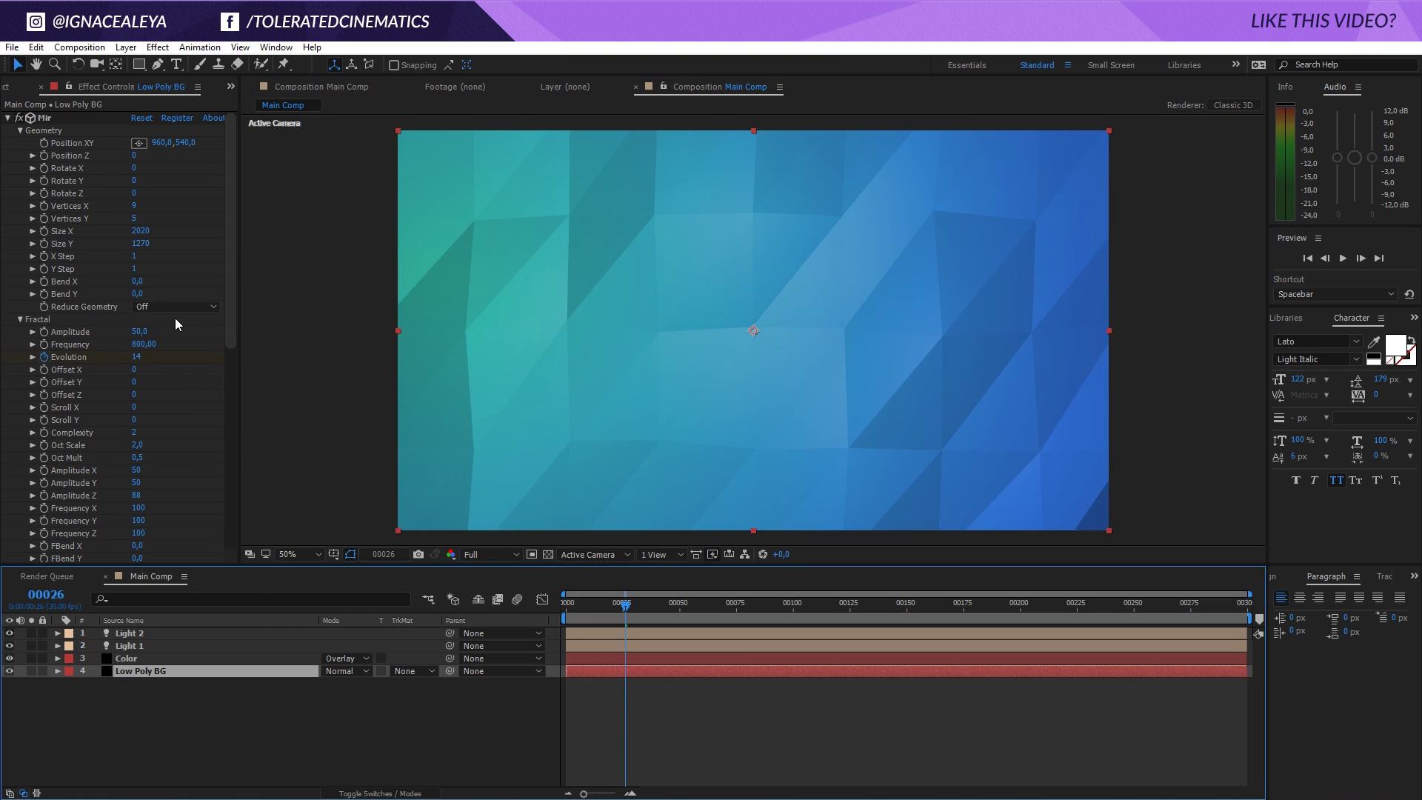